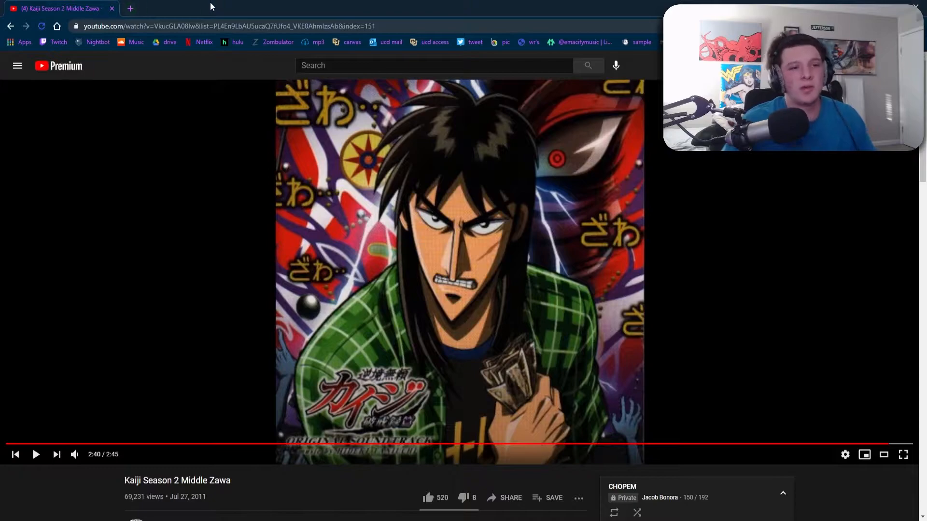
Listen to the Kaiji Season 2 Middle Zawa video from its beginning, at about 0:50 and at a point farther on
double_click(437, 68)
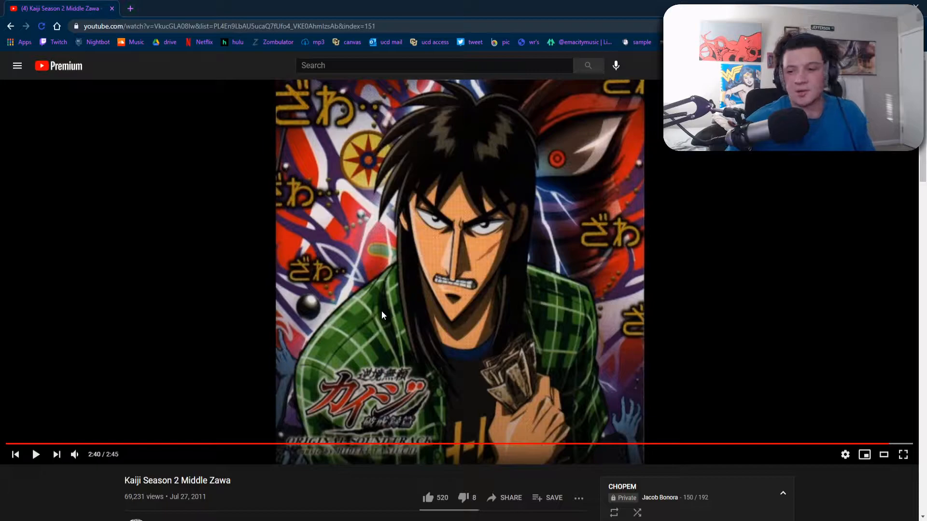
click(8, 444)
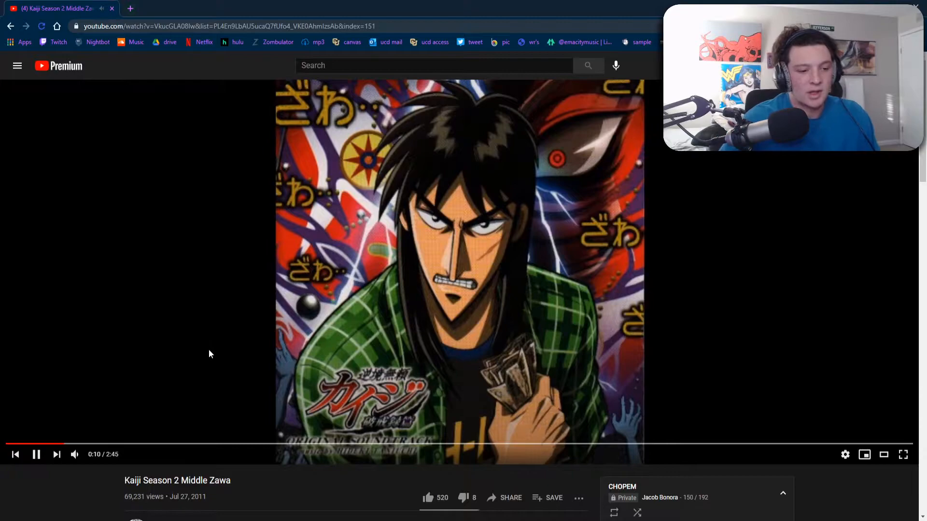
click(175, 314)
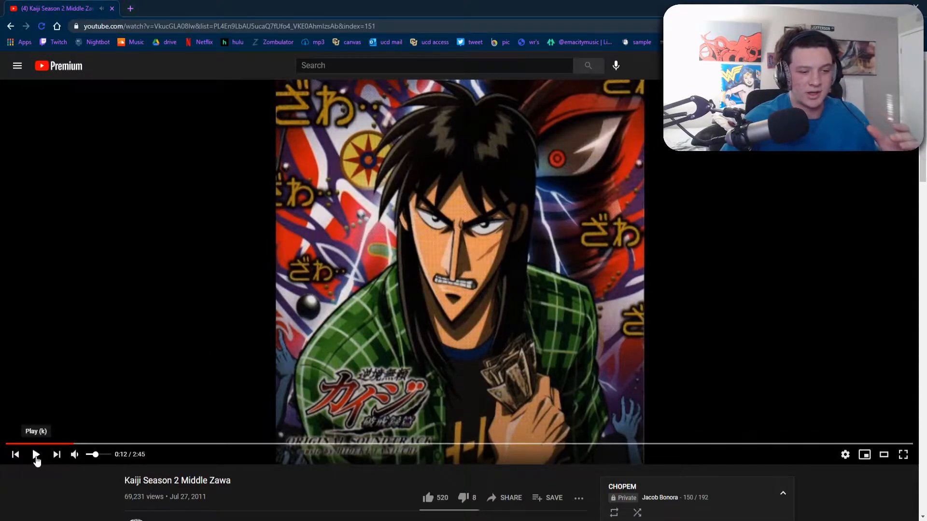
click(276, 416)
click(286, 444)
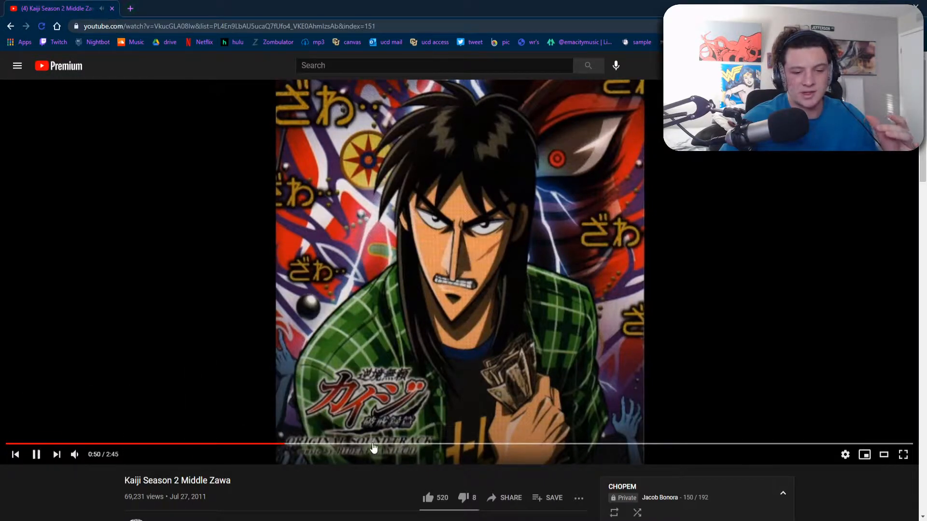
click(394, 444)
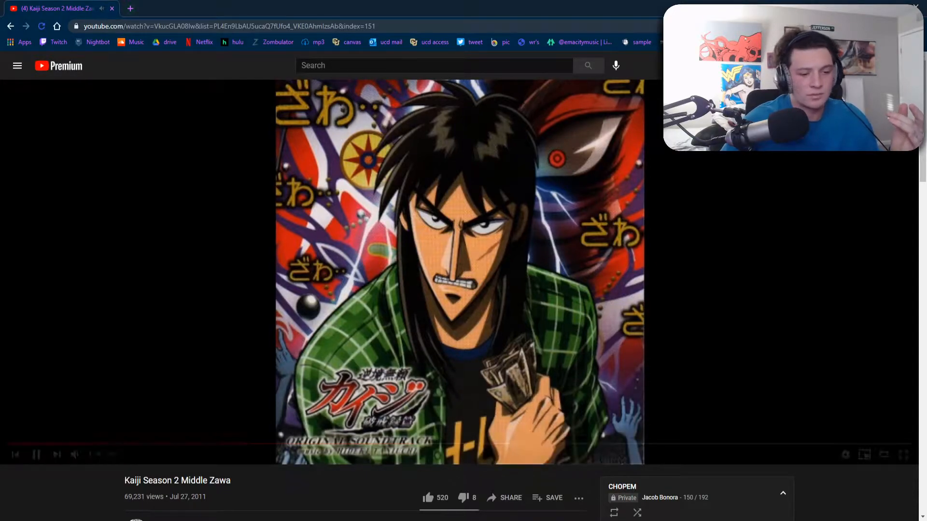
click(294, 318)
Look at the empty FL Studio playlist, return to the browser and play a few more seconds of the video
click(872, 6)
scroll(412, 66, up, 1)
scroll(401, 66, up, 1)
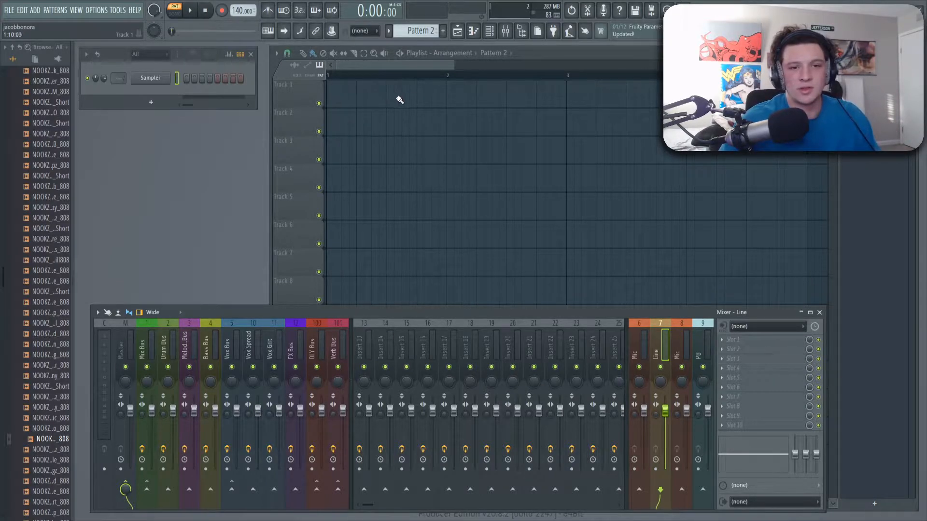
click(206, 519)
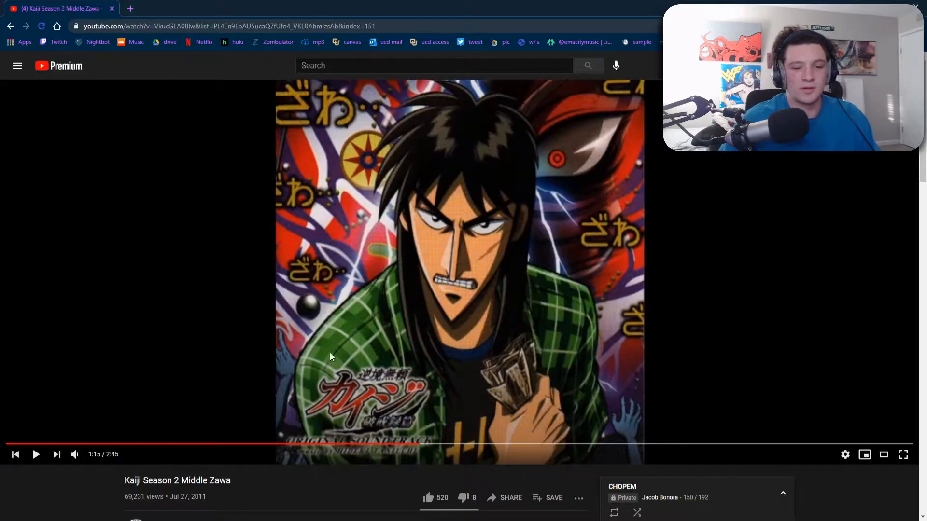
click(113, 395)
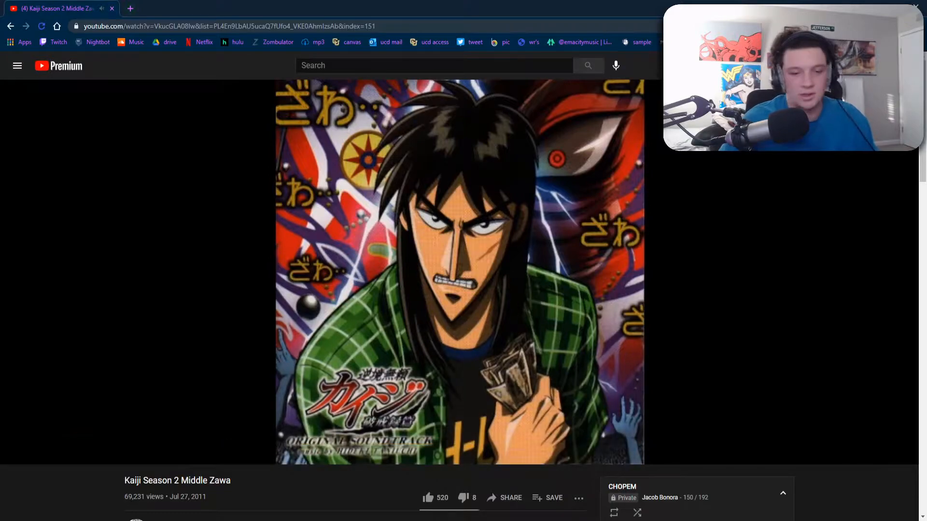
click(113, 395)
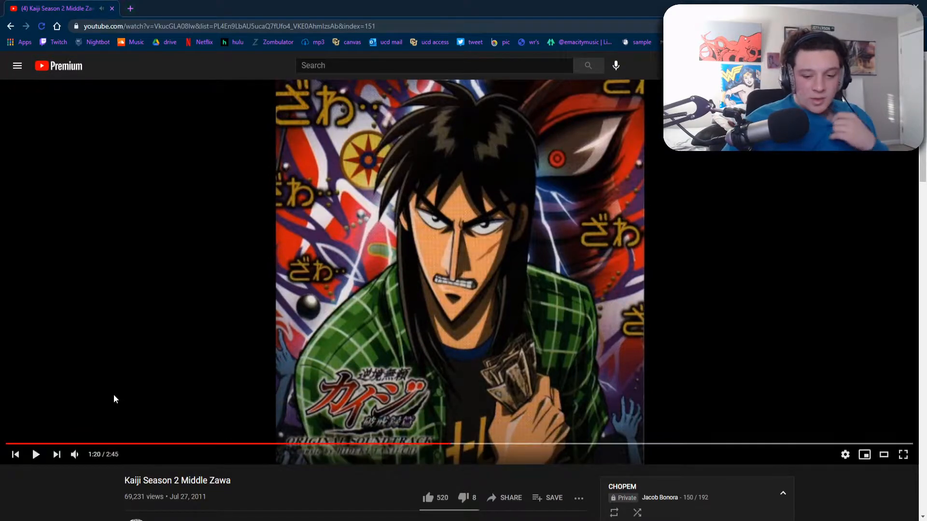
Rewind the video to its start, switch to Audacity and check the available recording devices
click(8, 444)
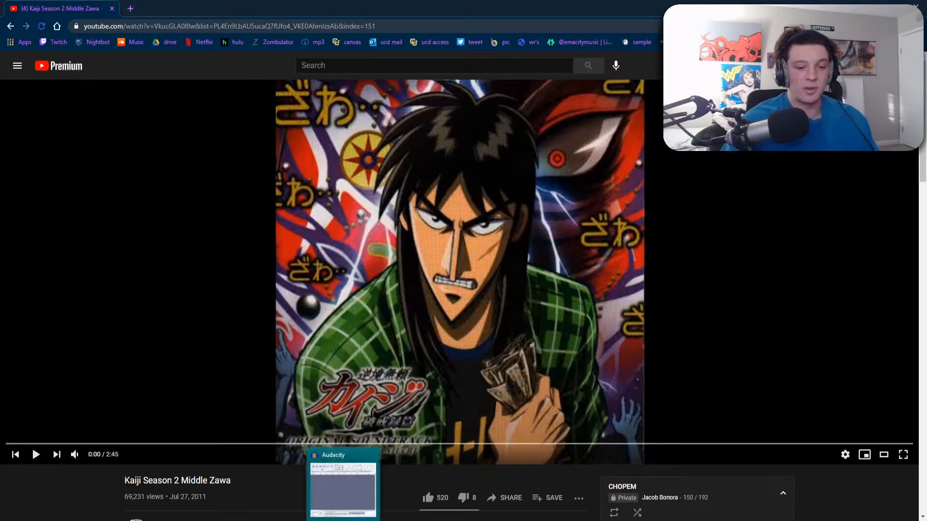
click(343, 519)
drag(315, 112, 619, 126)
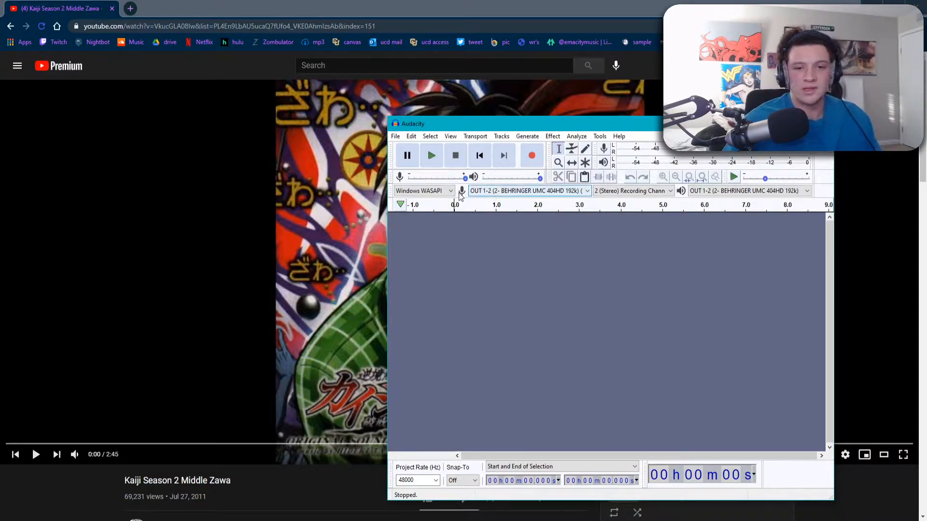
click(515, 194)
click(514, 194)
drag(438, 124, 446, 98)
Record the video's audio in Audacity while playing it from the beginning, and increase the height of the audio track
mouse_move(75, 459)
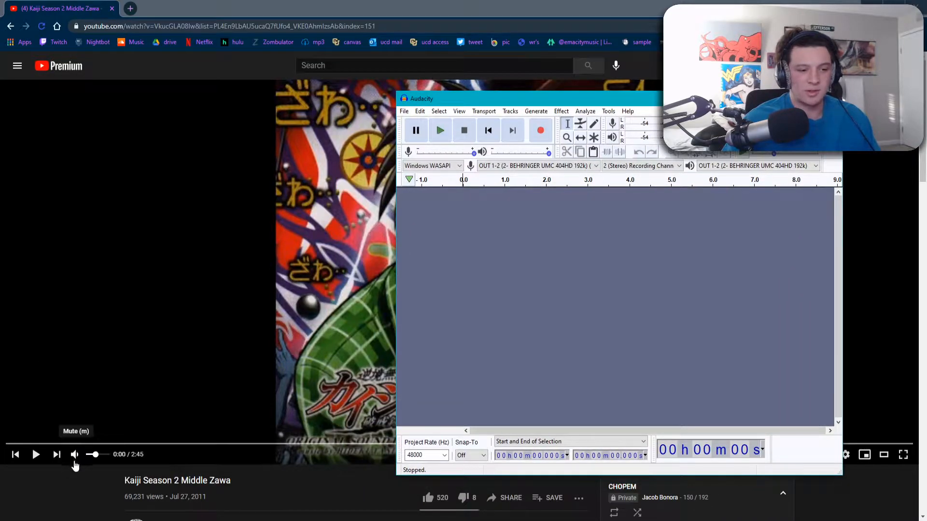
click(541, 136)
click(13, 466)
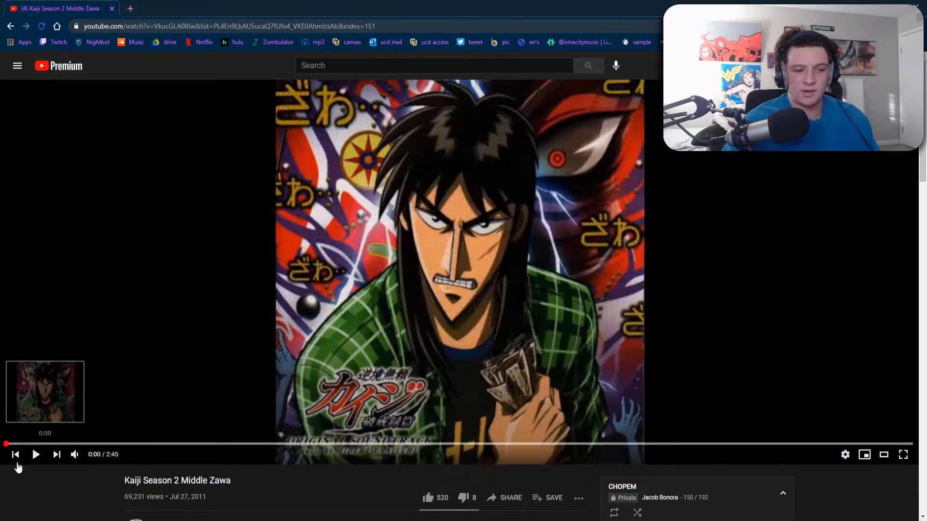
click(36, 454)
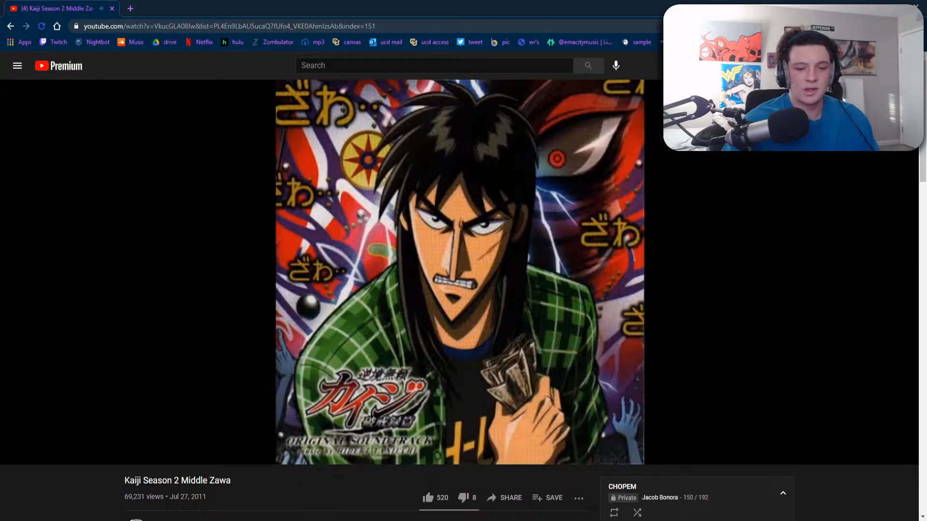
key(alt+Tab)
drag(678, 103, 520, 95)
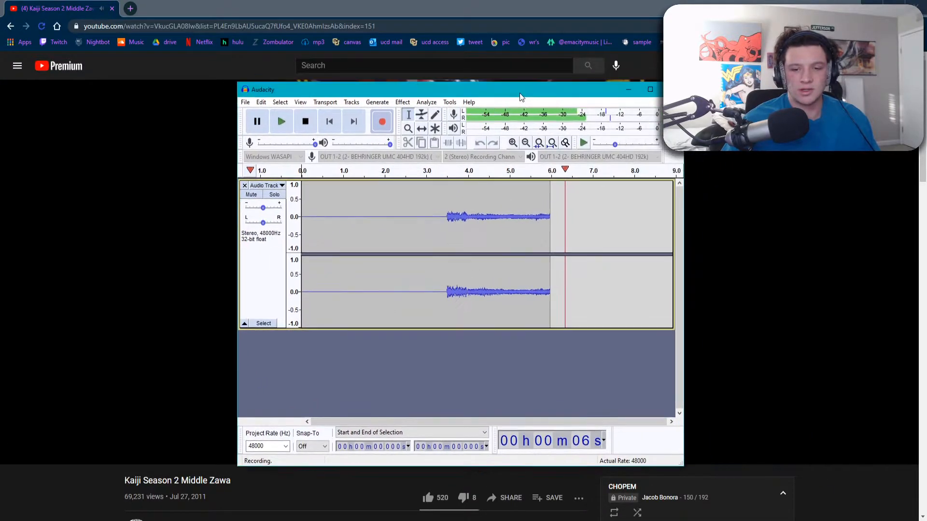
drag(542, 329, 542, 370)
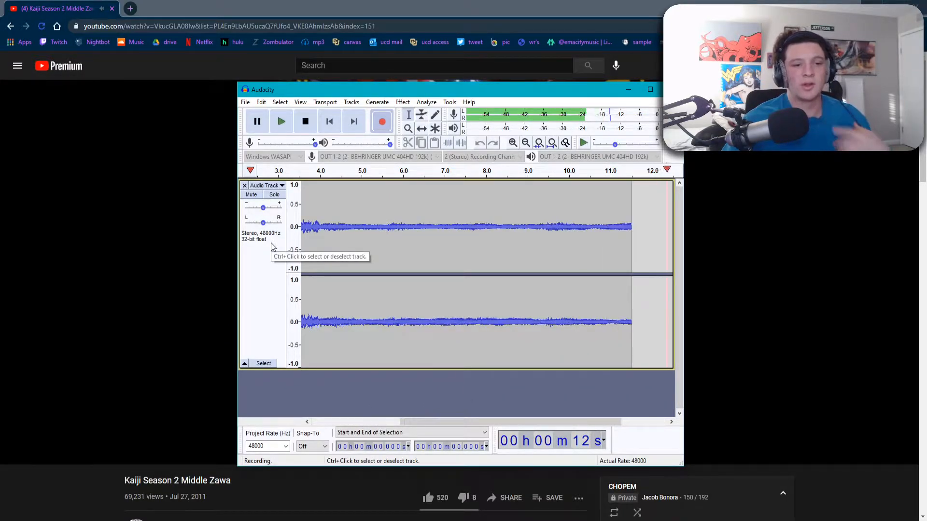
Switch to the browser and check the quality options of the playing video
click(271, 488)
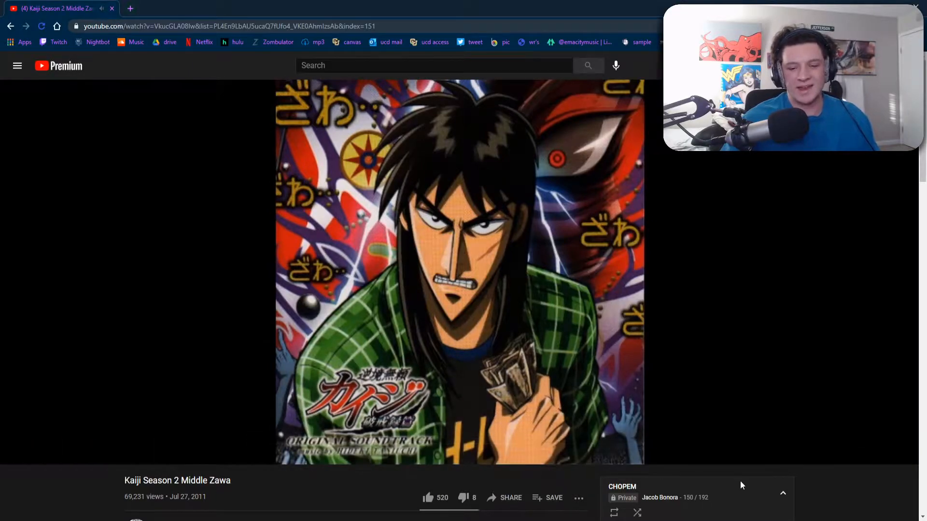
click(845, 455)
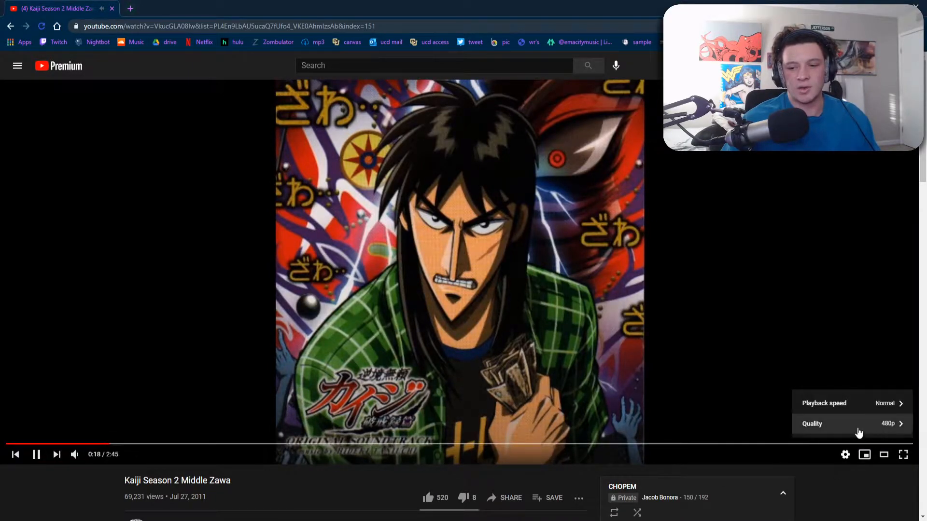
click(858, 430)
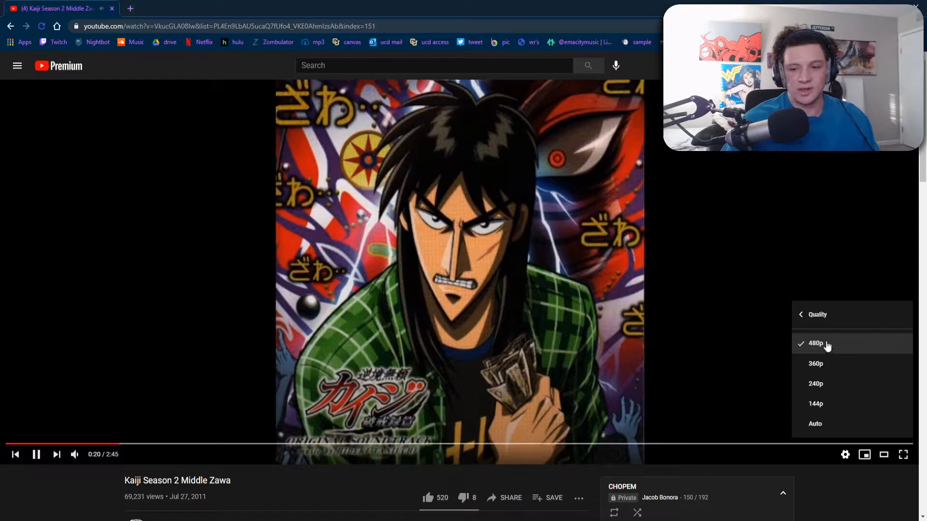
click(845, 457)
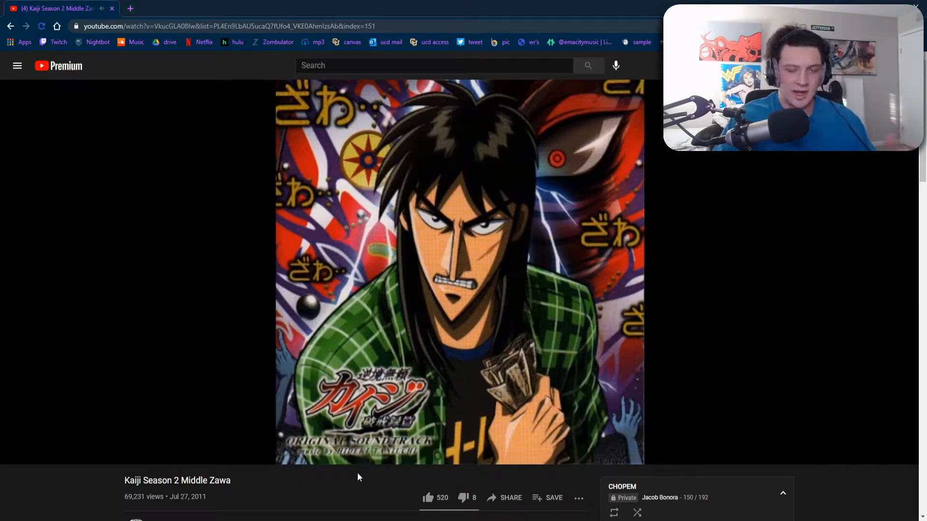
Switch to Audacity and export the recorded audio to the Downloads folder as kaiji middle zawa sample 1
key(alt+Tab)
click(245, 102)
mouse_move(291, 178)
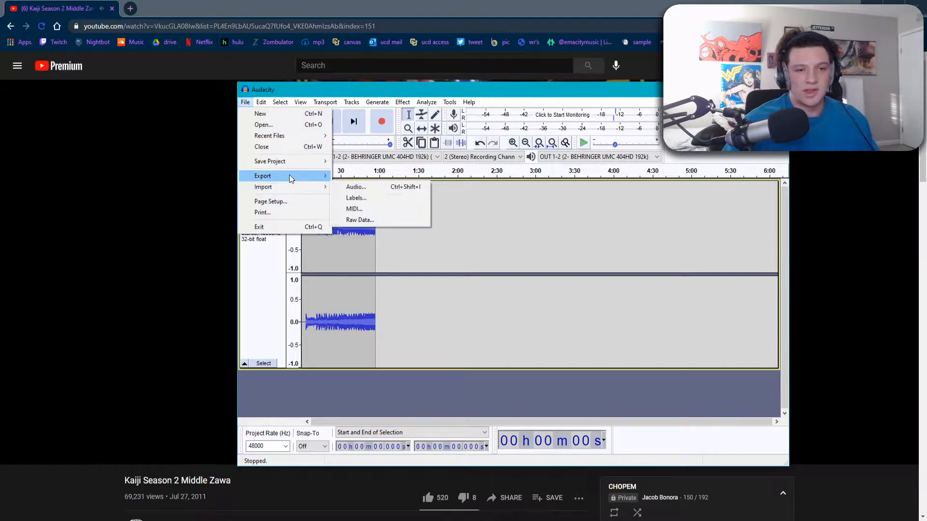
click(407, 187)
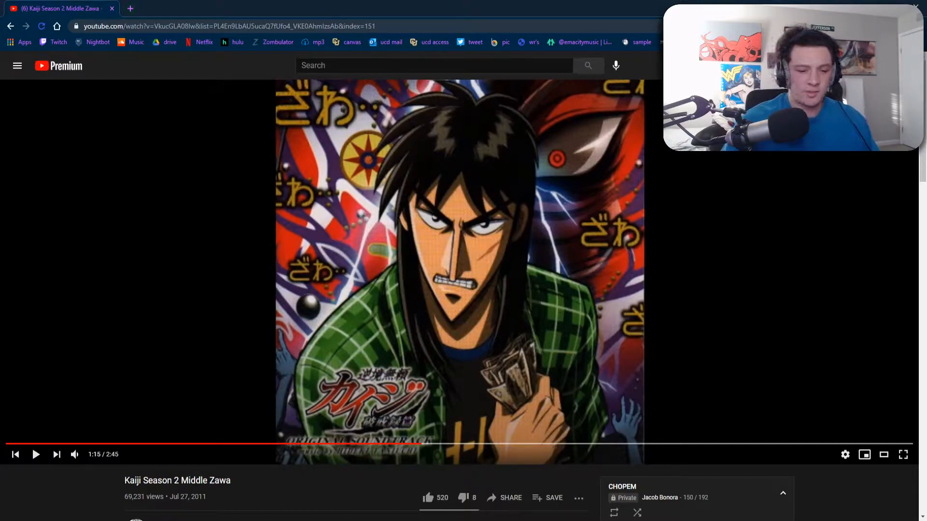
Close the Audacity project without saving it and switch to FL Studio
key(alt+Tab)
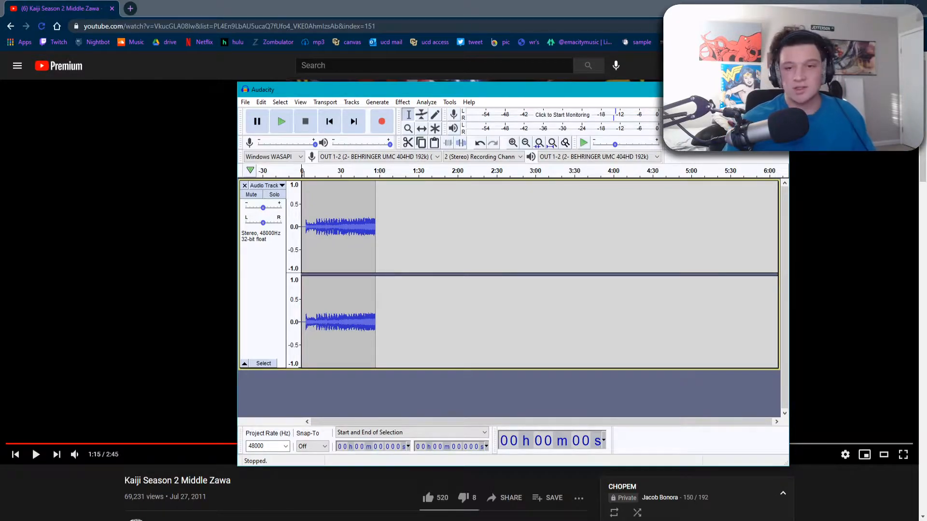
key(ctrl+w)
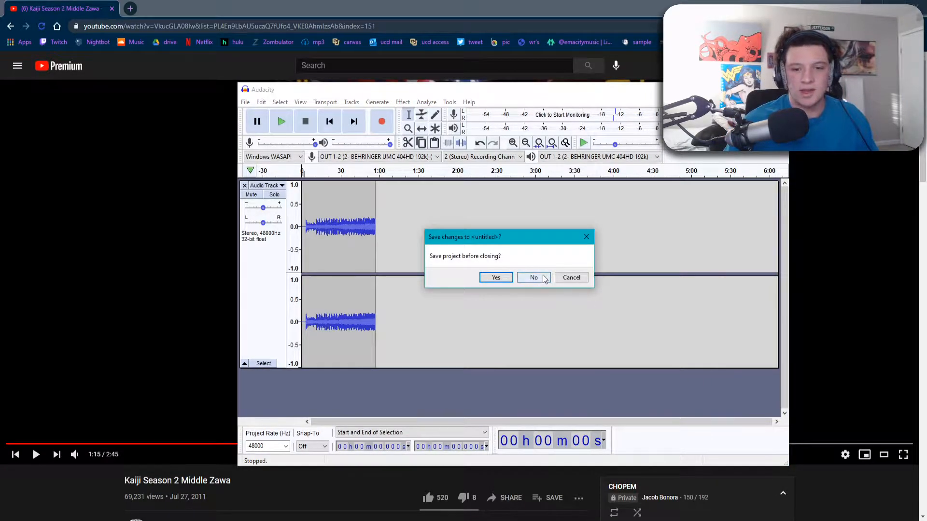
click(534, 278)
key(alt+Tab)
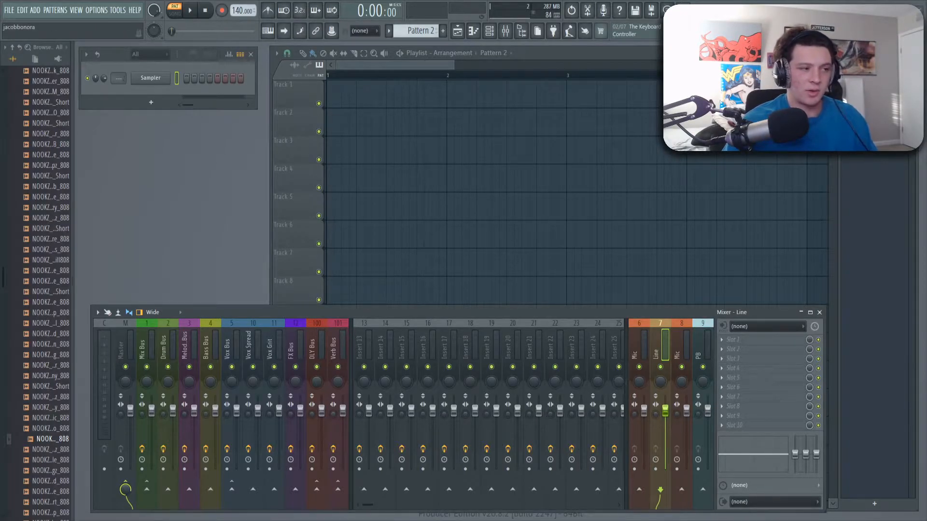
Bring kaiji middle zawa sample 1 from the Downloads folder into the playlist at the start of Track 1
key(super+e)
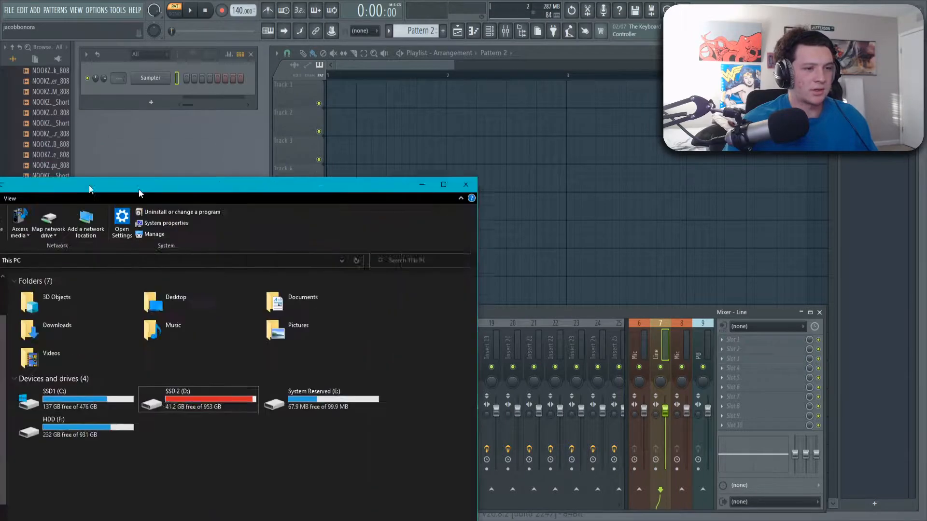
double_click(273, 267)
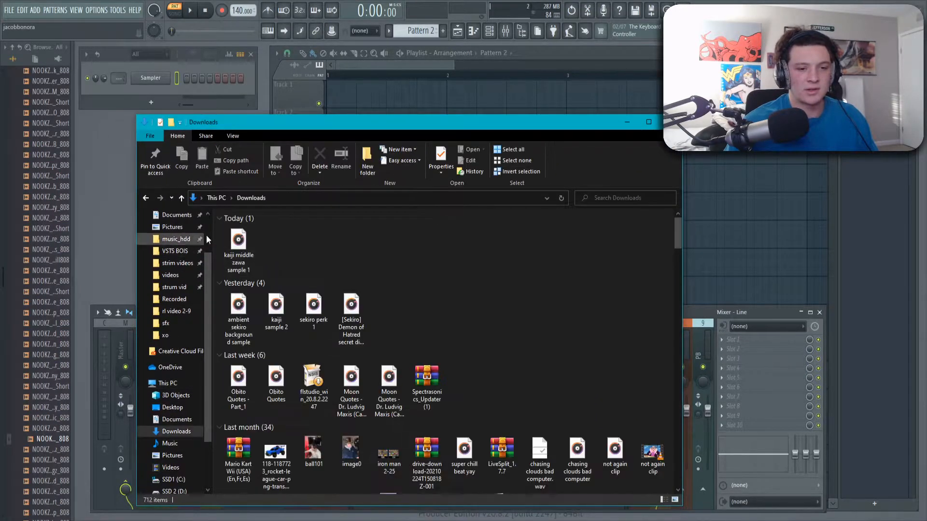
click(244, 251)
drag(242, 256, 329, 98)
scroll(425, 83, down, 4)
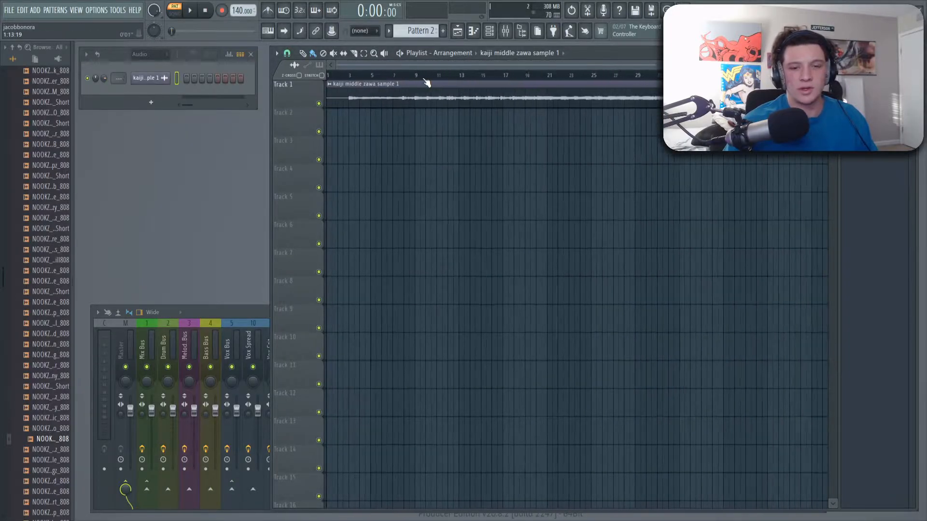
Increase the height of Track 1 and normalize the kaiji middle zawa sample 1 audio in its channel settings
drag(310, 106, 324, 179)
double_click(404, 153)
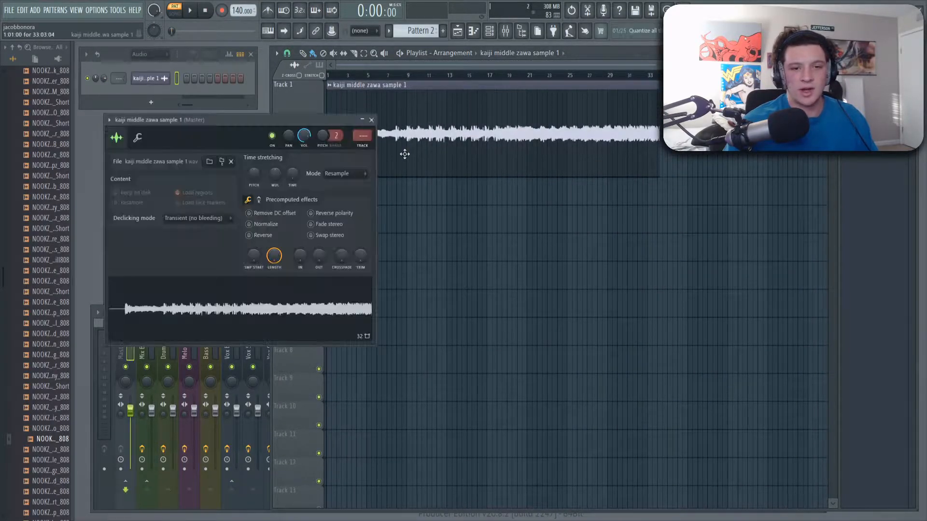
click(269, 225)
click(274, 224)
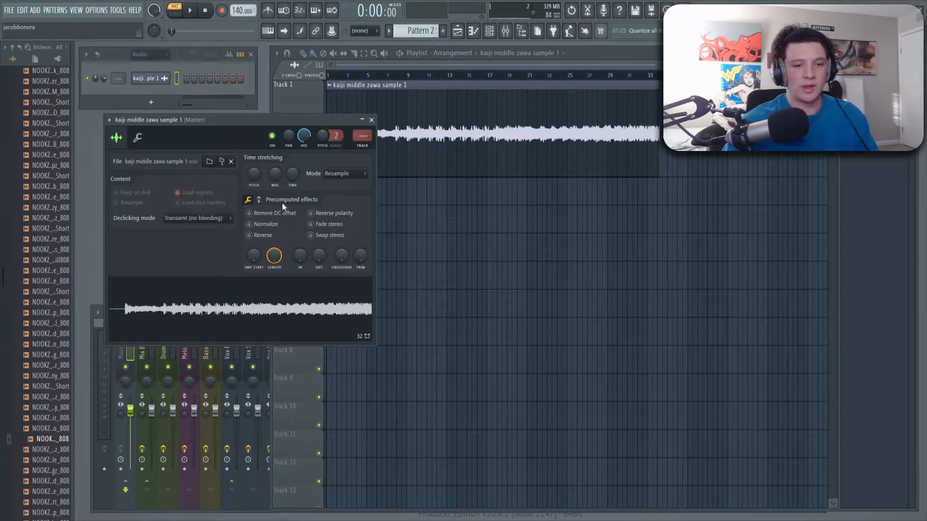
click(265, 224)
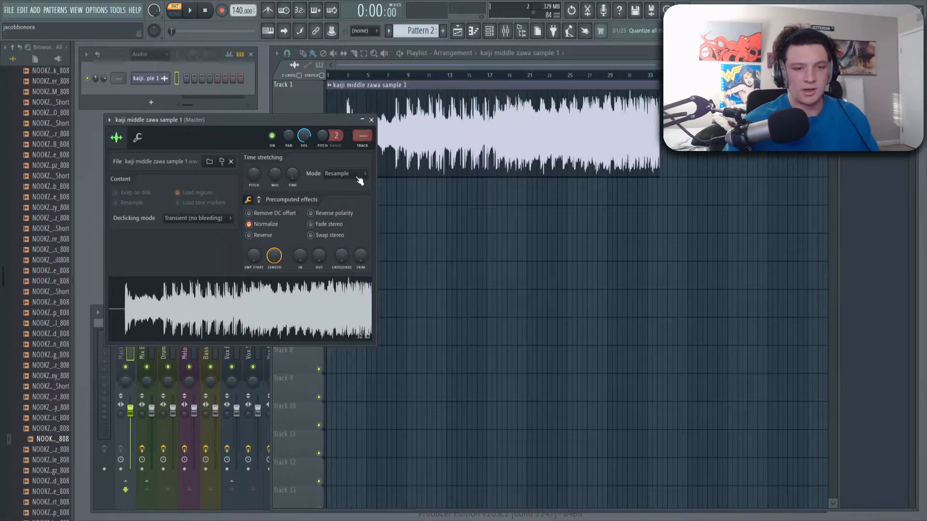
drag(314, 123, 431, 124)
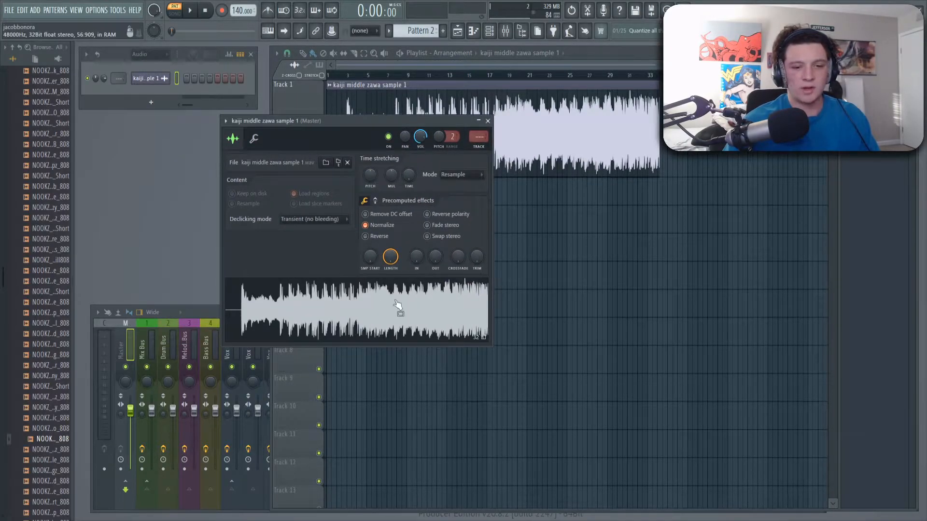
Trim the silent lead-in off the kaiji middle zawa sample 1 clip and align its start with bar 1
scroll(381, 79, up, 4)
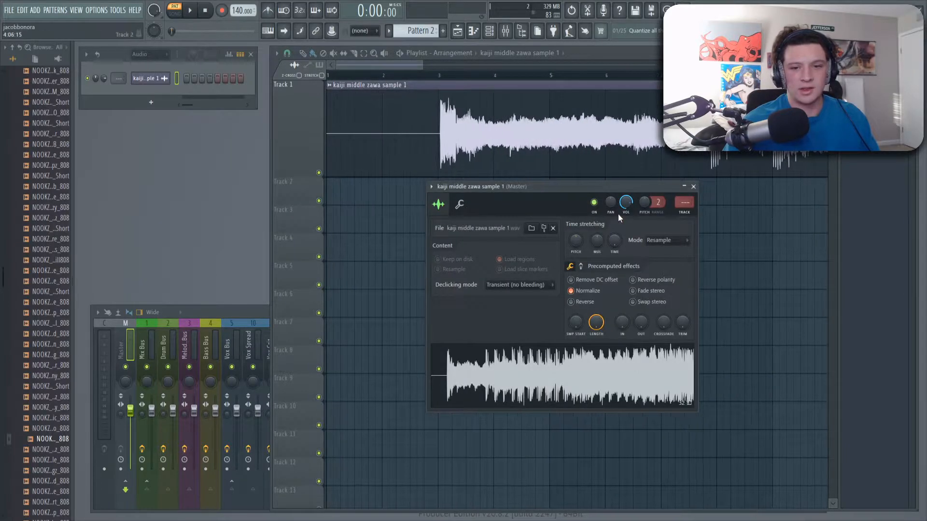
scroll(375, 74, up, 5)
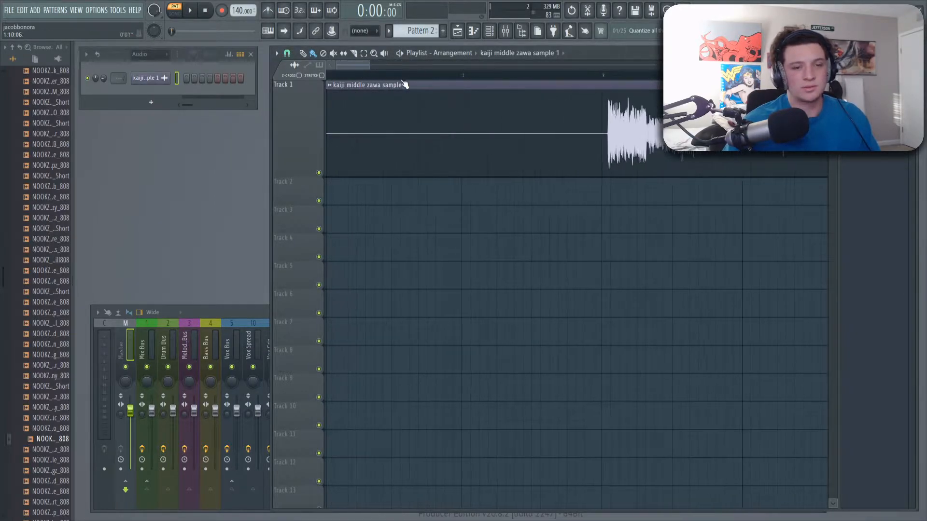
scroll(387, 97, down, 6)
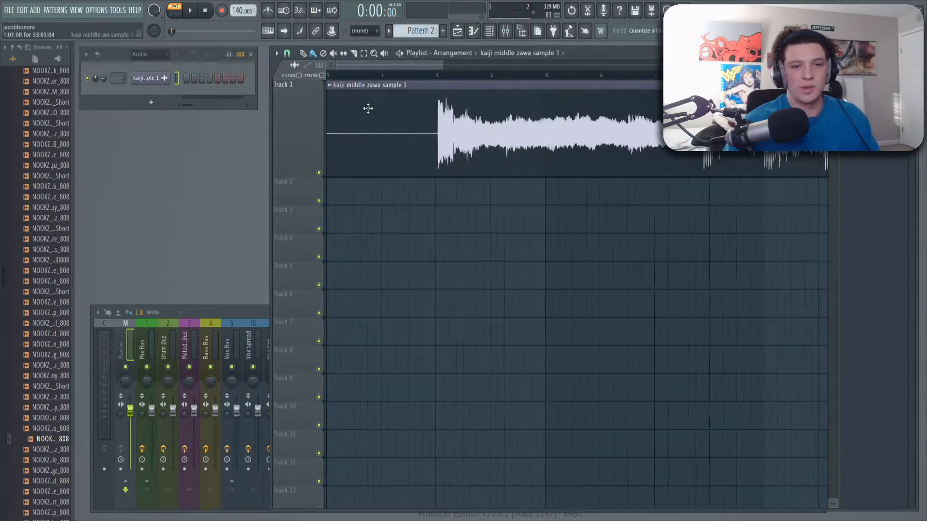
drag(328, 114, 414, 123)
scroll(401, 112, up, 4)
scroll(403, 78, up, 4)
scroll(460, 75, down, 8)
scroll(344, 65, up, 6)
Switch playback to song mode and place the playhead at the first loud hits just before bar 6
key(l)
scroll(352, 76, up, 2)
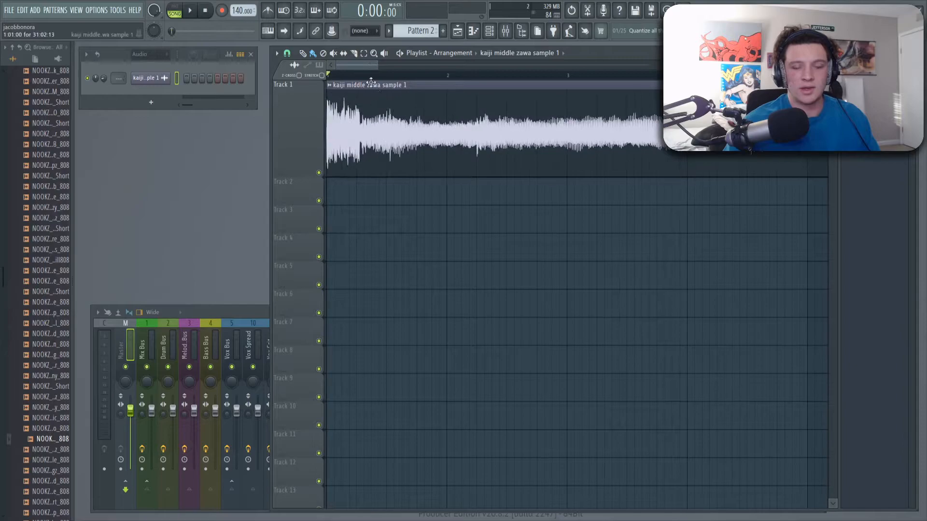
scroll(370, 77, down, 6)
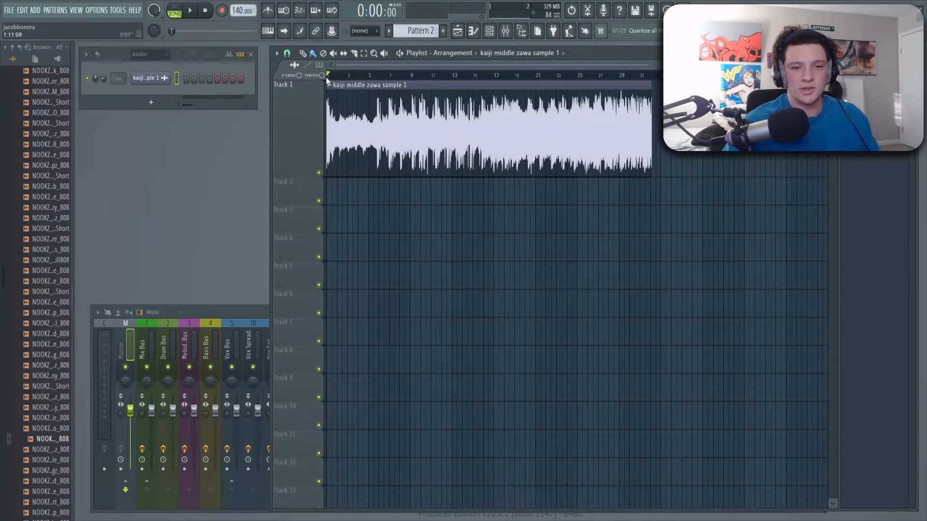
scroll(358, 77, up, 4)
click(506, 77)
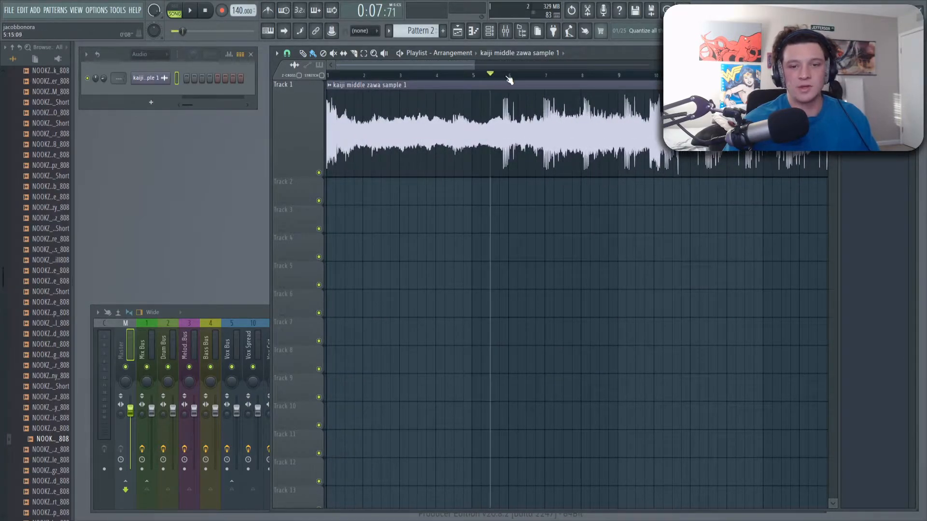
scroll(509, 77, down, 4)
scroll(398, 78, up, 4)
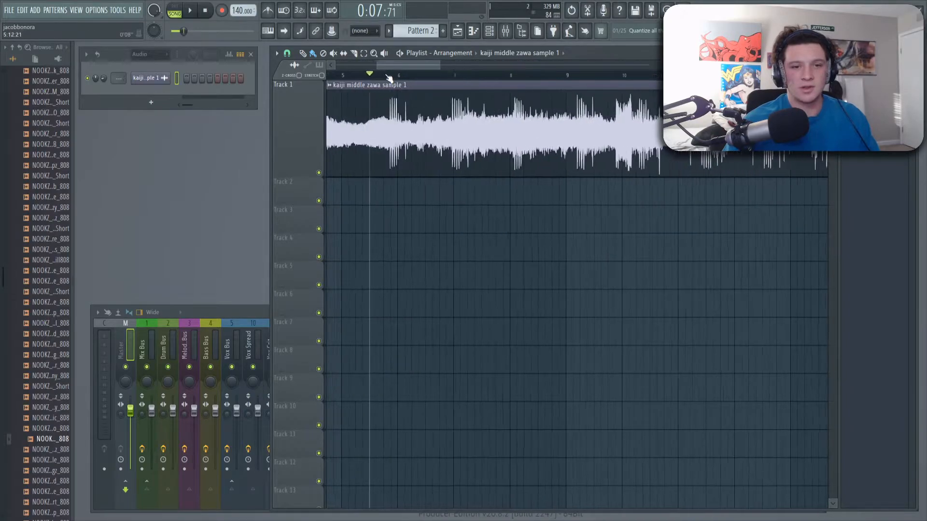
click(392, 79)
scroll(396, 78, up, 4)
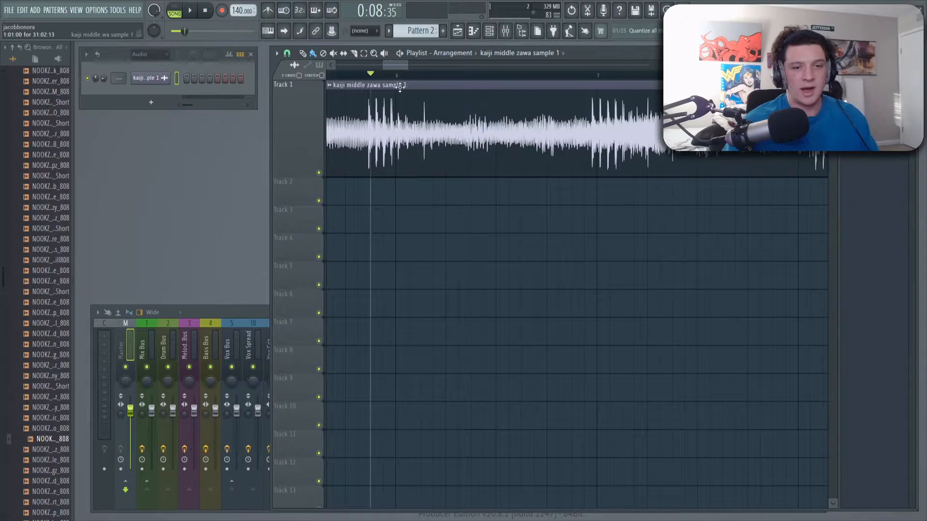
scroll(386, 79, down, 8)
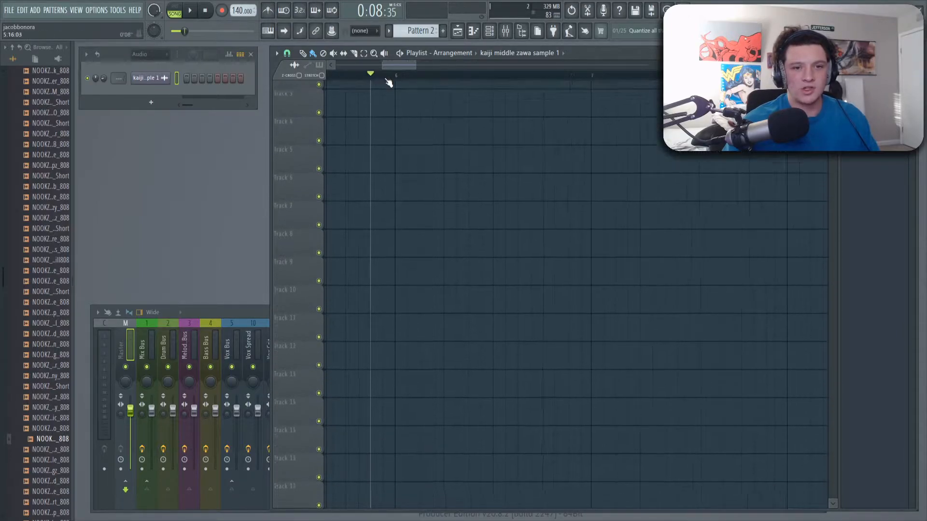
scroll(368, 124, up, 1)
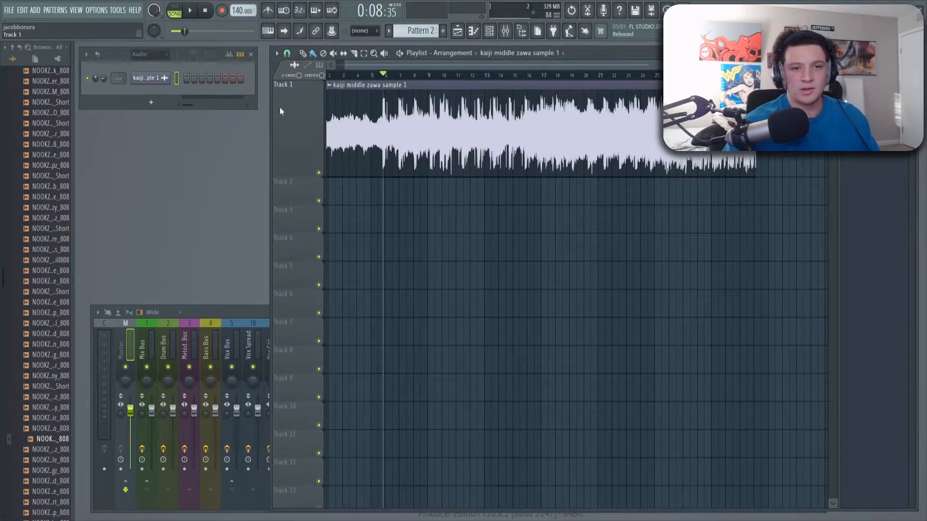
scroll(381, 77, down, 1)
drag(240, 11, 242, 47)
key(space)
scroll(376, 78, up, 3)
key(space)
right_click(242, 13)
click(341, 88)
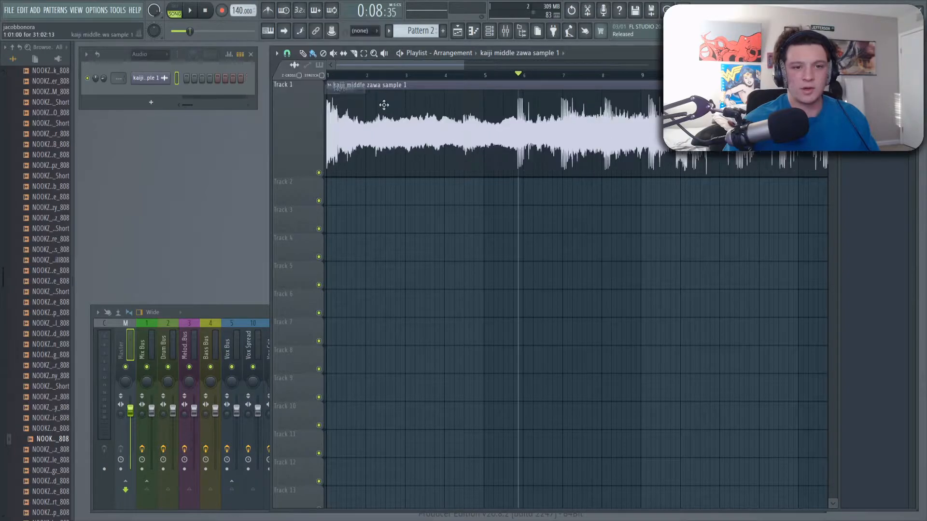
Play the later part of the sample and stop playback at the section beginning around bar 27
key(space)
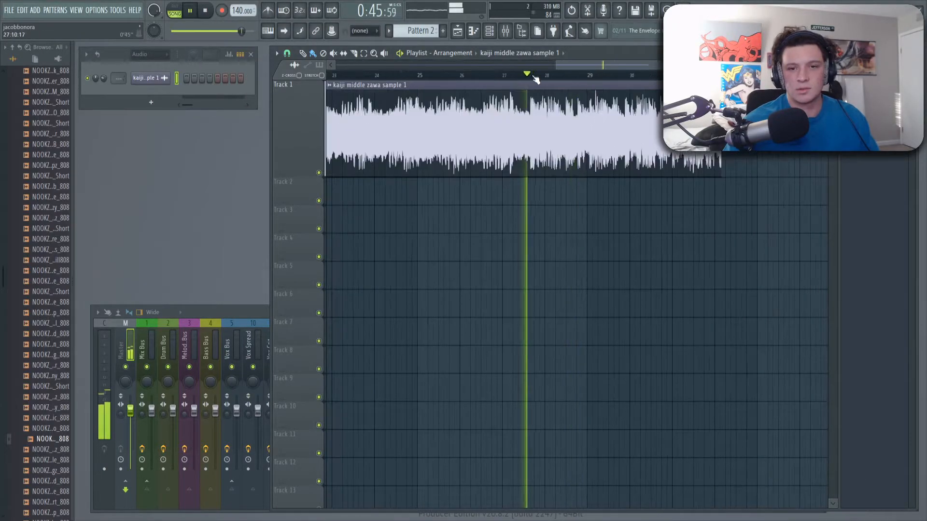
scroll(558, 79, up, 4)
key(space)
scroll(462, 81, up, 4)
scroll(460, 78, down, 6)
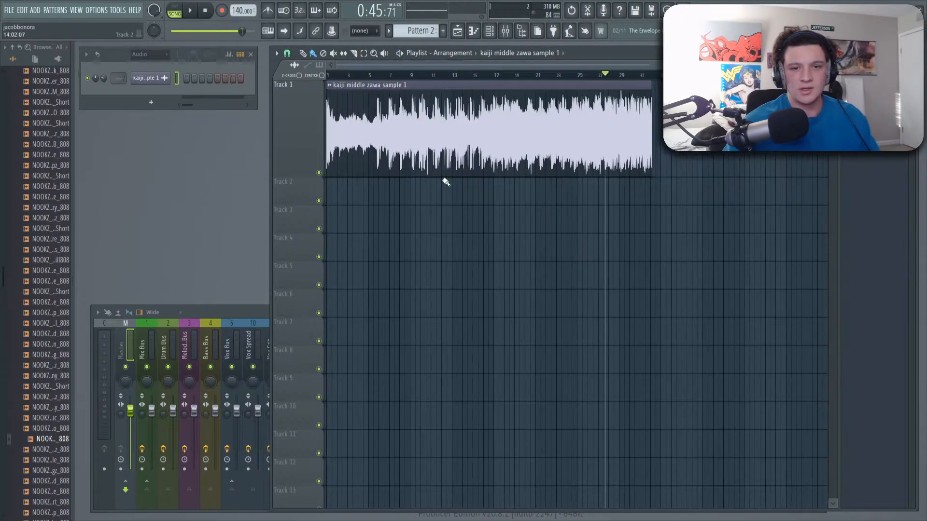
Trim the clip's start to the playhead around bar 27 and move the remaining section to the start of Track 1
drag(328, 130, 603, 131)
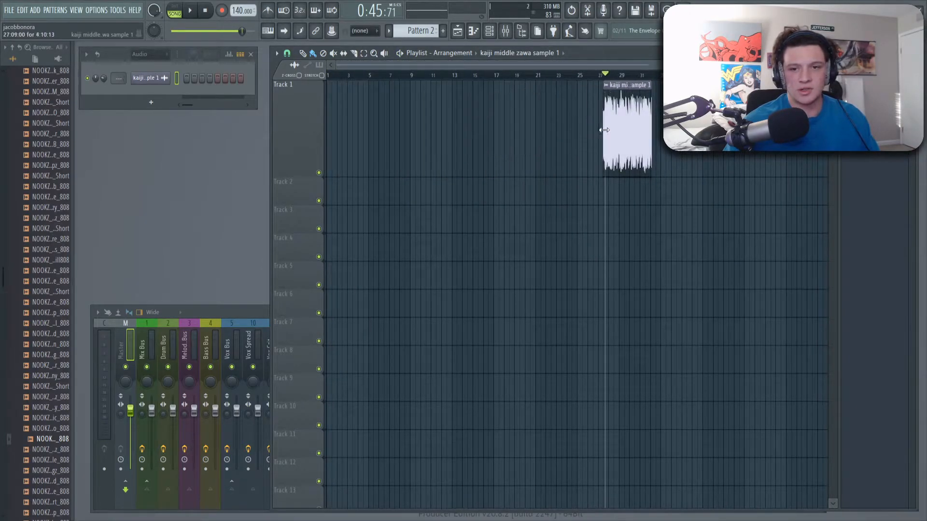
scroll(610, 77, up, 3)
scroll(609, 77, up, 3)
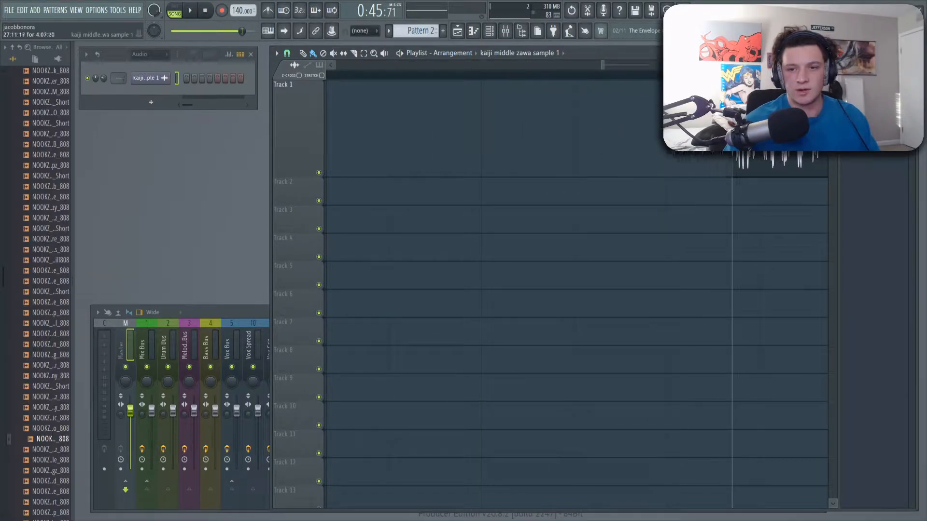
scroll(739, 131, down, 10)
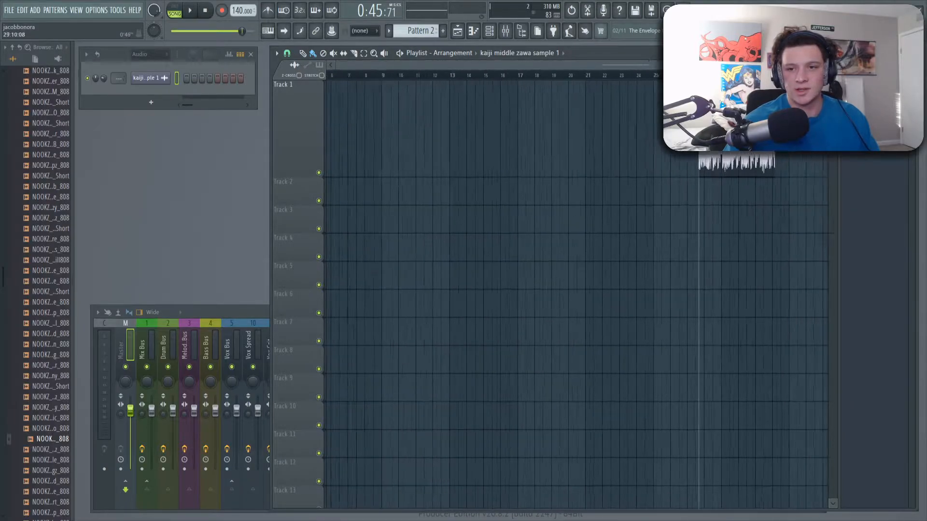
click(738, 130)
right_click(739, 130)
drag(676, 130, 317, 151)
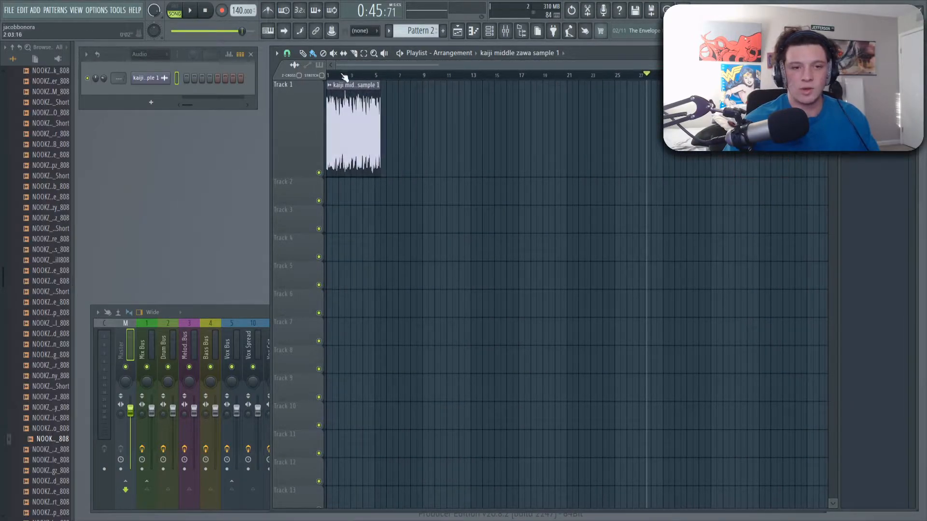
Play the shortened section from bar 1 through to near its end to find the loop point
scroll(344, 77, up, 5)
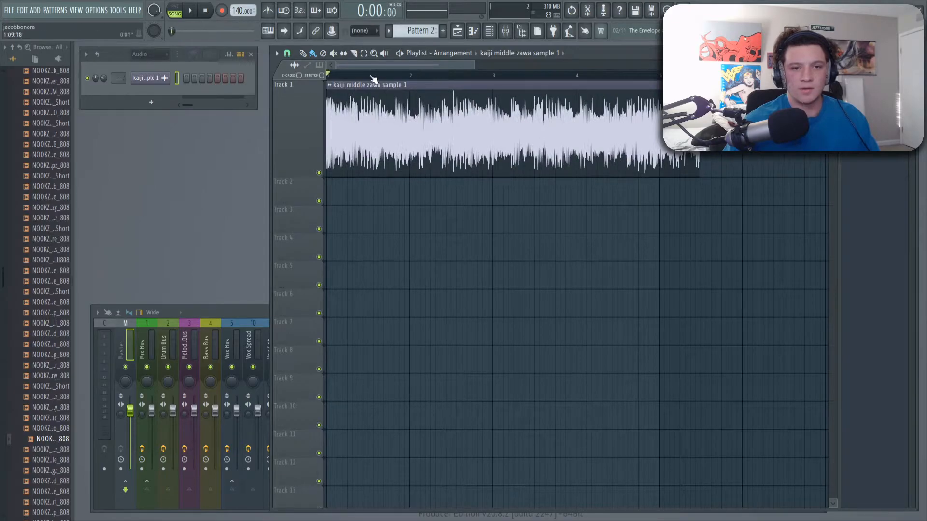
scroll(372, 78, down, 5)
scroll(348, 77, up, 4)
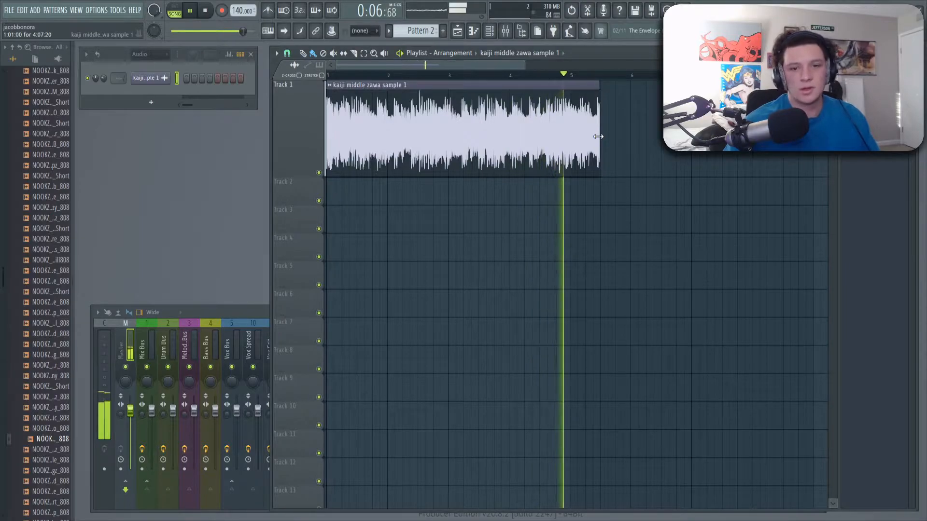
key(space)
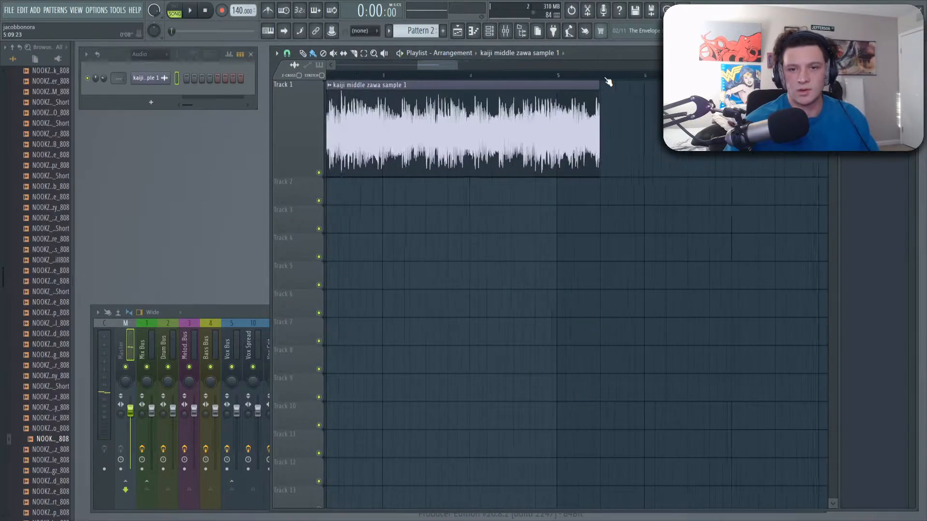
Trim the clip's end slightly at the loop point and stretch the clip to end exactly at bar 5
scroll(598, 84, up, 3)
drag(578, 131, 514, 133)
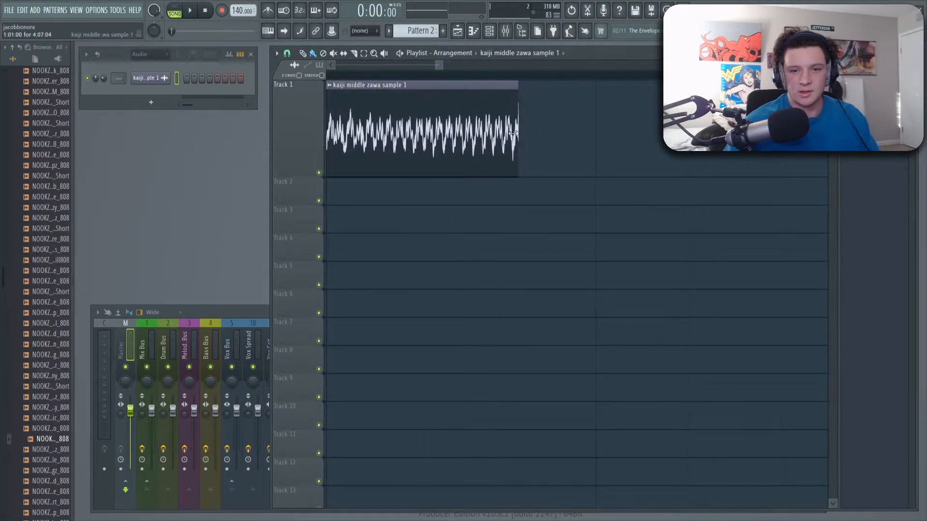
scroll(516, 75, down, 8)
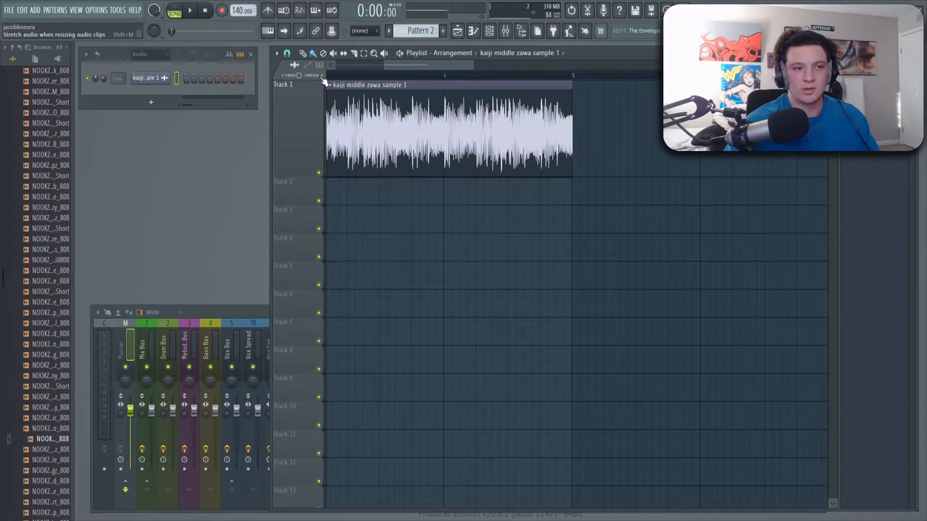
scroll(579, 78, down, 8)
scroll(380, 76, up, 4)
Play the stretched clip briefly from the start and increase the height of Track 1
drag(426, 65, 367, 69)
key(space)
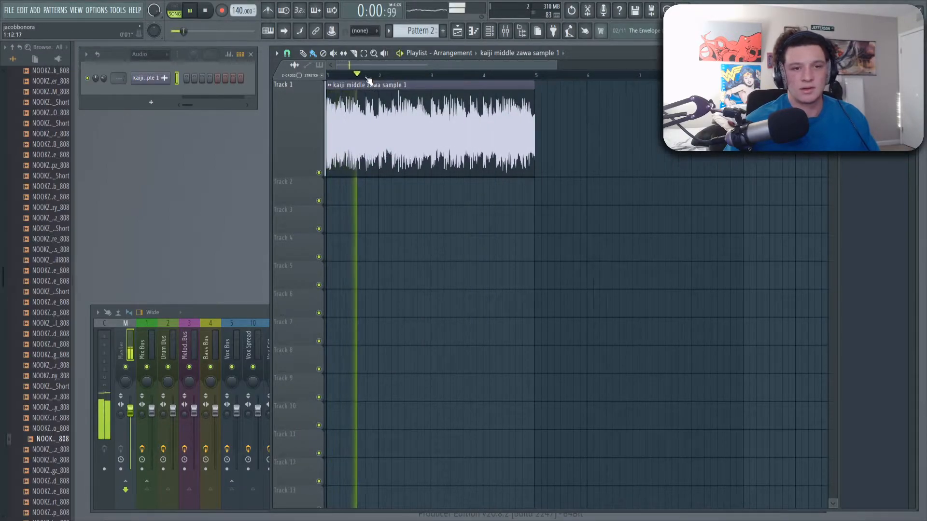
key(space)
scroll(394, 74, up, 4)
scroll(365, 77, down, 5)
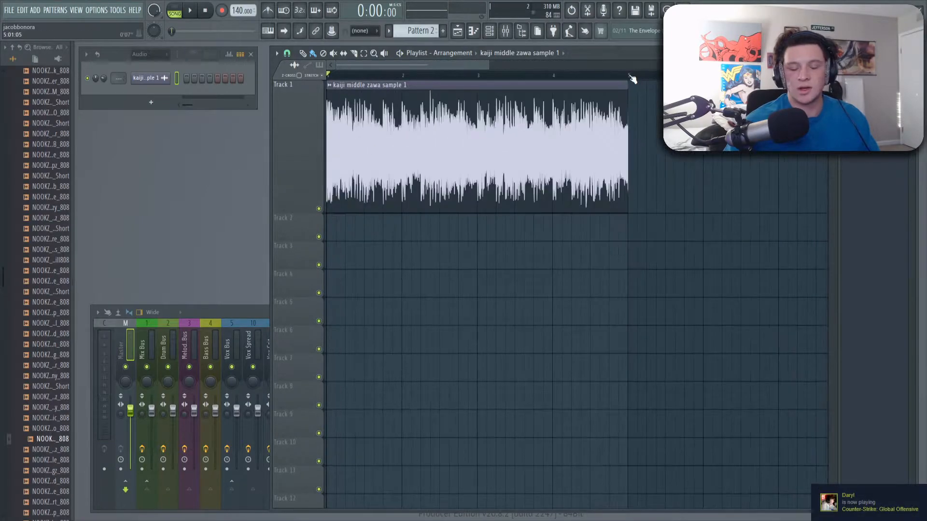
scroll(632, 79, up, 4)
scroll(631, 77, up, 3)
scroll(633, 80, down, 3)
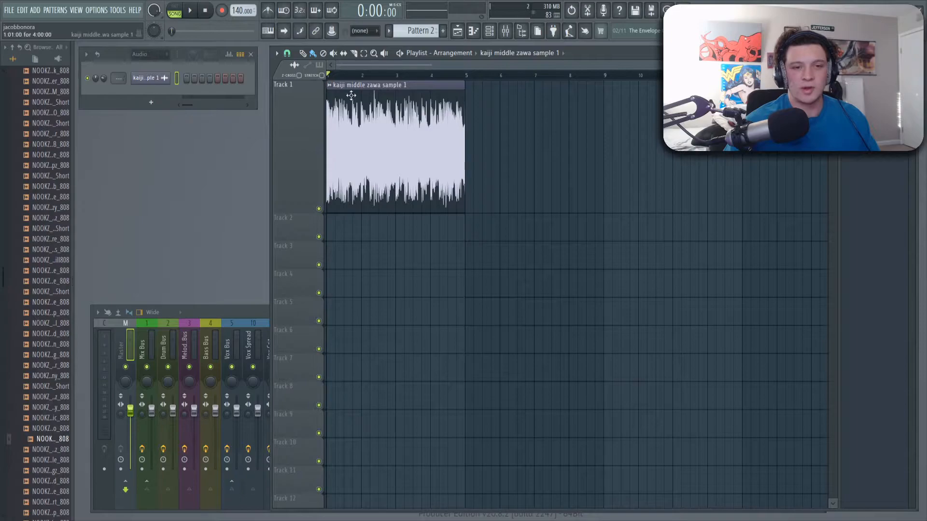
Open the clip's channel settings, review the available time stretching modes, and close the settings
double_click(405, 122)
drag(514, 124, 422, 109)
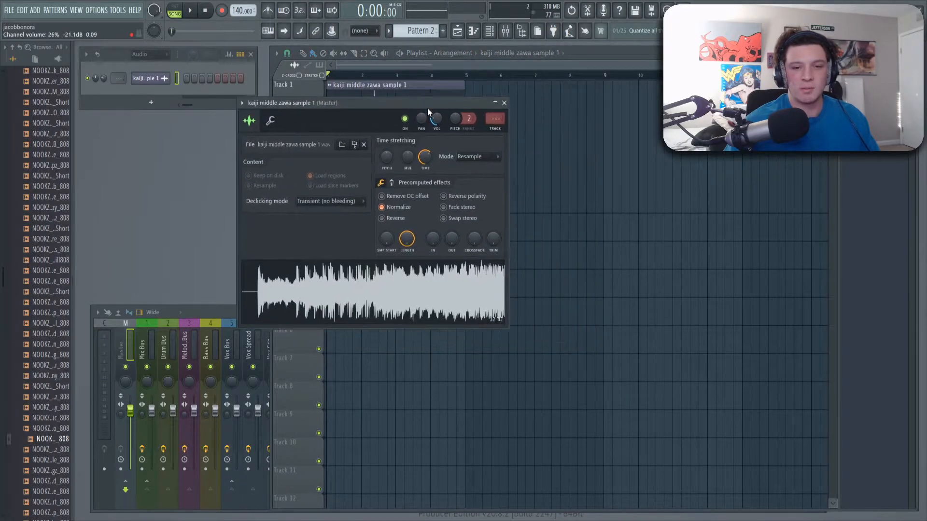
click(477, 157)
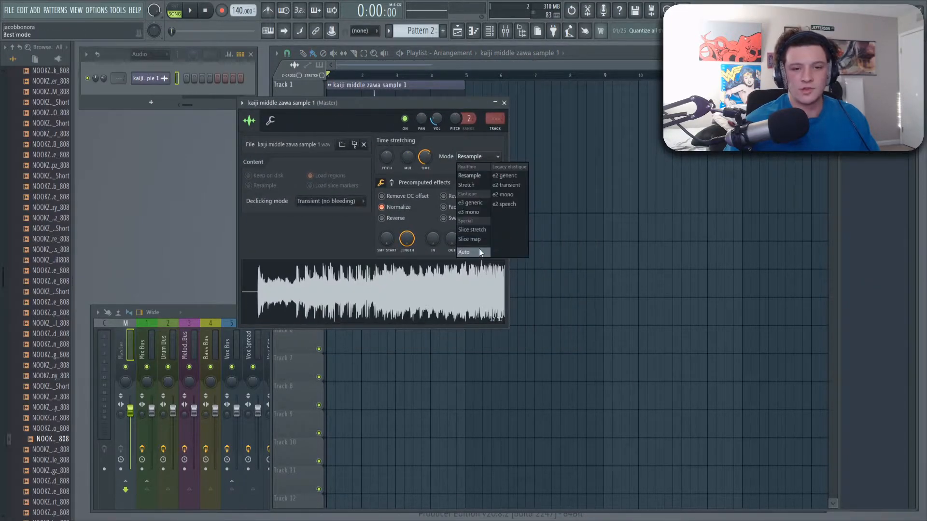
click(505, 104)
click(505, 103)
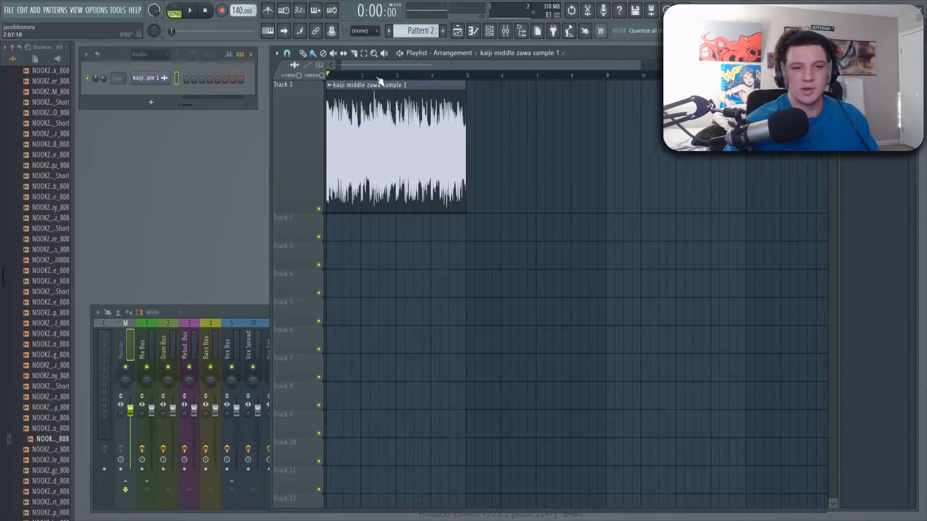
Turn on the metronome and play the four-bar clip against it
scroll(379, 77, down, 1)
key(space)
scroll(380, 66, up, 3)
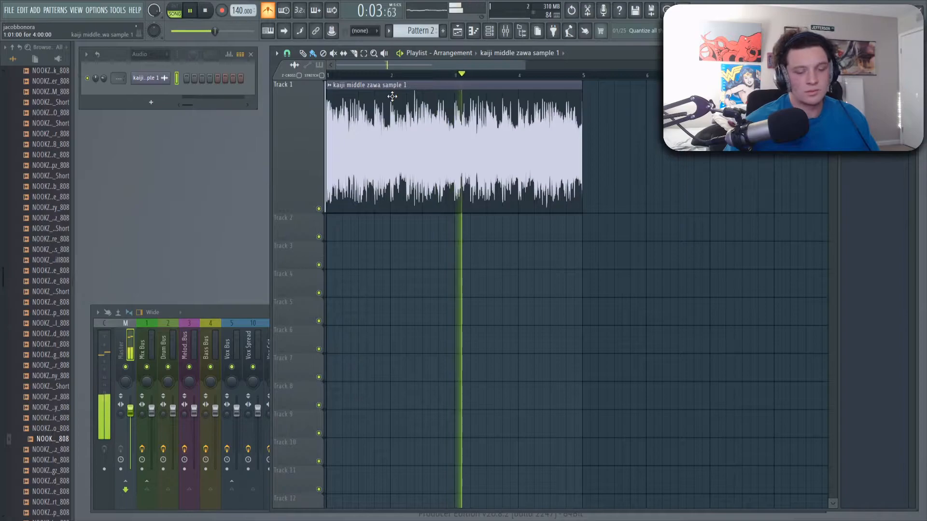
key(space)
Move the clip further along Track 1 and extend its start to restore the beginning of the full recording
scroll(385, 148, down, 2)
drag(385, 148, 576, 151)
right_click(576, 151)
click(675, 145)
scroll(680, 74, down, 2)
scroll(681, 75, down, 1)
drag(493, 145, 338, 160)
scroll(563, 80, up, 1)
scroll(565, 83, up, 2)
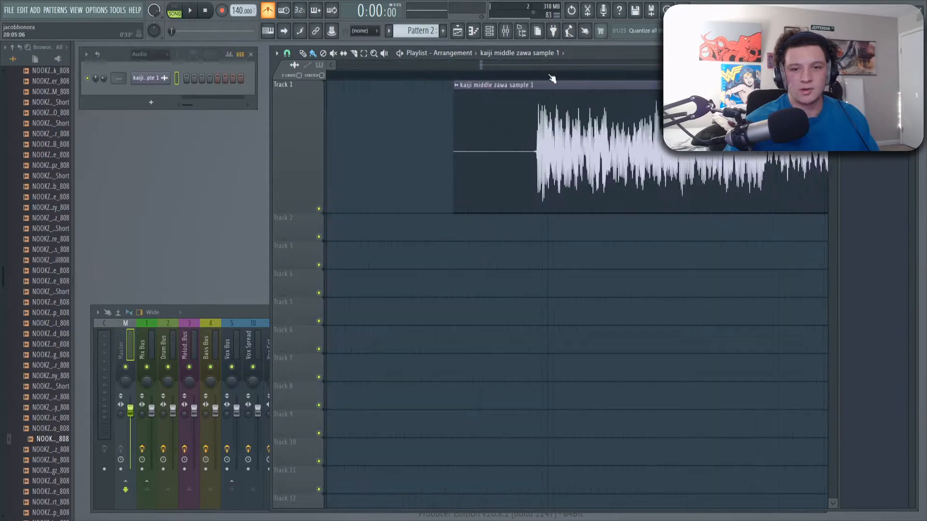
Trim the silent lead-in off the restored clip and move it to the start of Track 1
drag(402, 149, 531, 155)
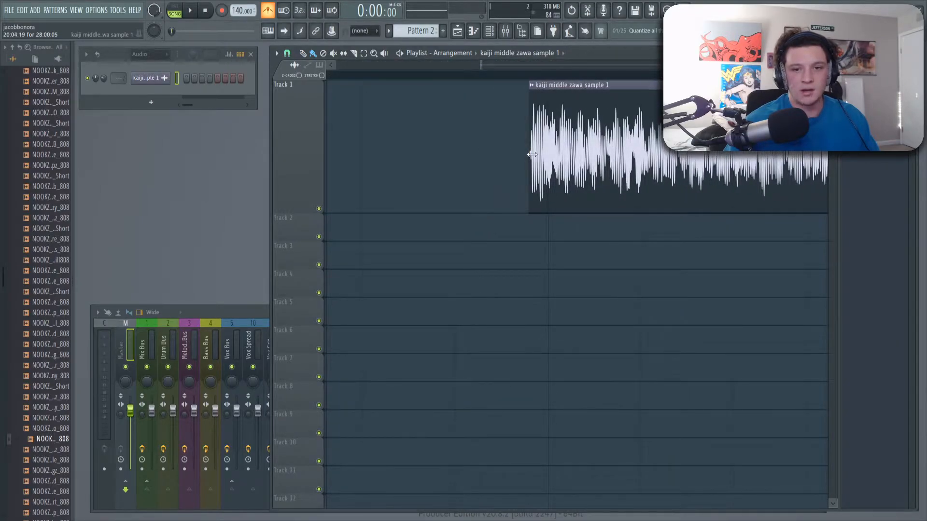
scroll(537, 86, down, 3)
scroll(537, 80, down, 3)
scroll(483, 128, up, 3)
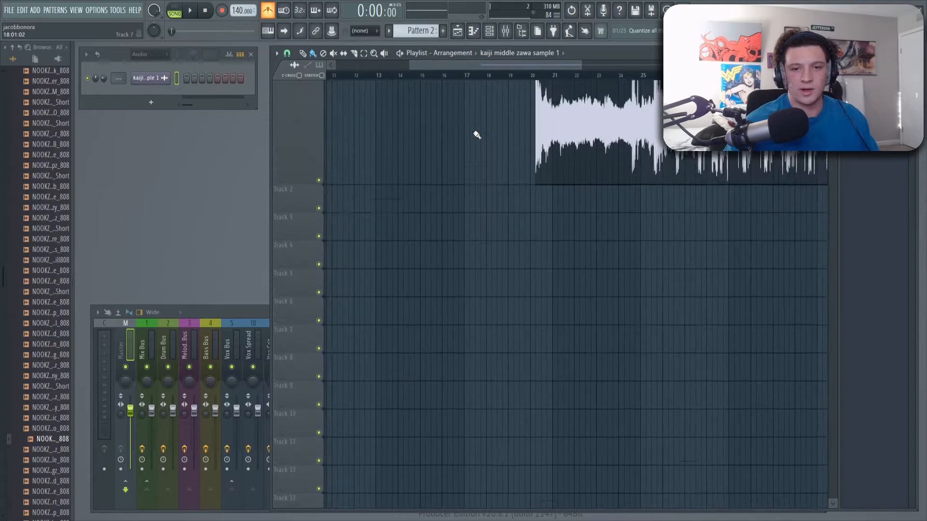
drag(609, 146, 569, 147)
drag(569, 147, 398, 147)
Play parts of the full sample against the metronome, including the passage around bar 17
key(space)
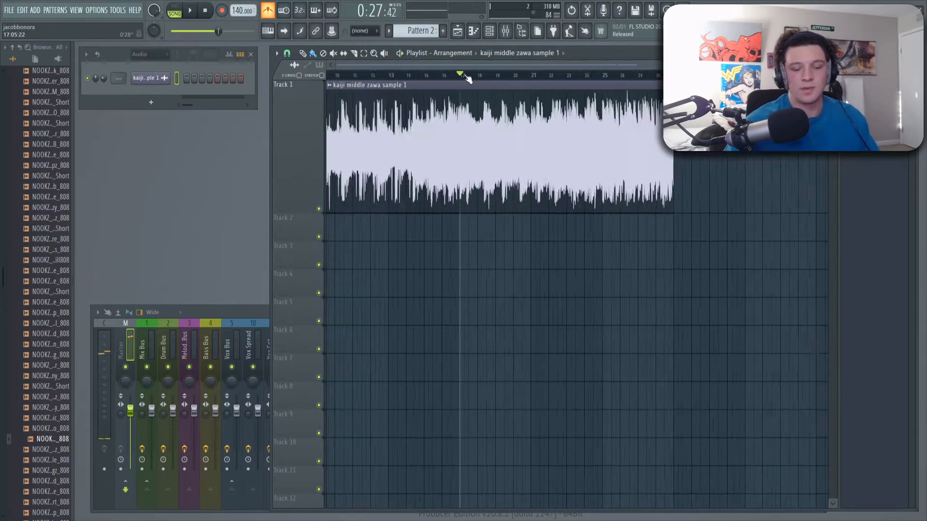
scroll(469, 79, down, 3)
key(space)
Shorten the clip to its opening four bars, ending at about bar 5, and play it with the metronome
drag(636, 138, 372, 137)
scroll(424, 62, up, 5)
scroll(424, 61, up, 1)
key(space)
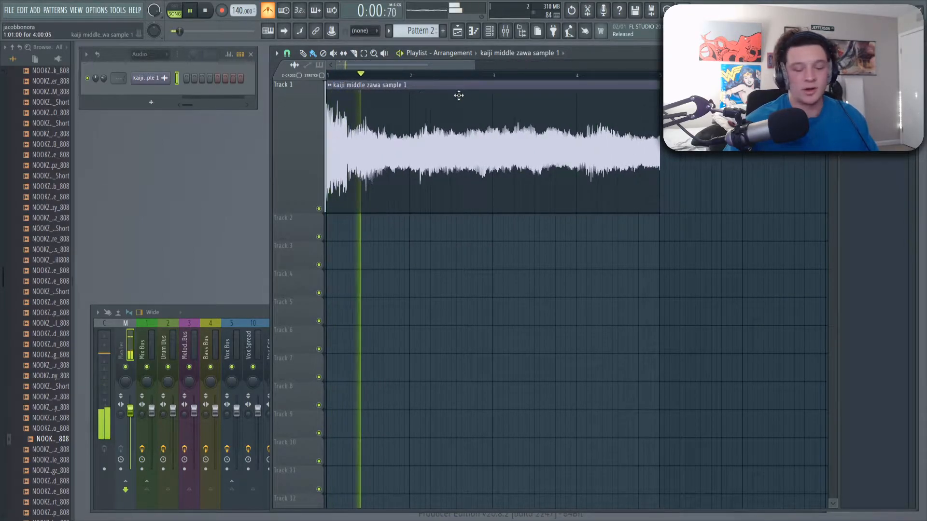
scroll(558, 83, up, 5)
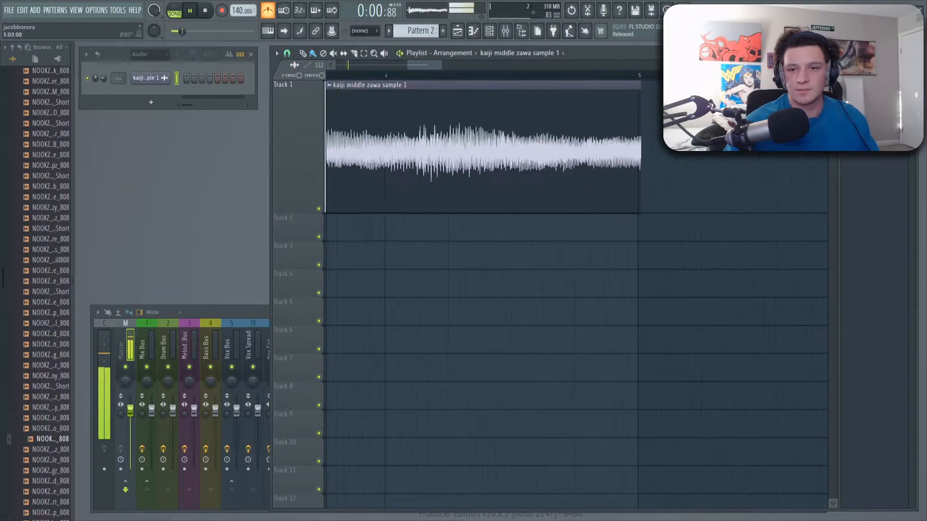
Check the Track 1 clip's ending in playback, trim its end exactly to bar 5, and reduce the track's height
scroll(531, 82, down, 5)
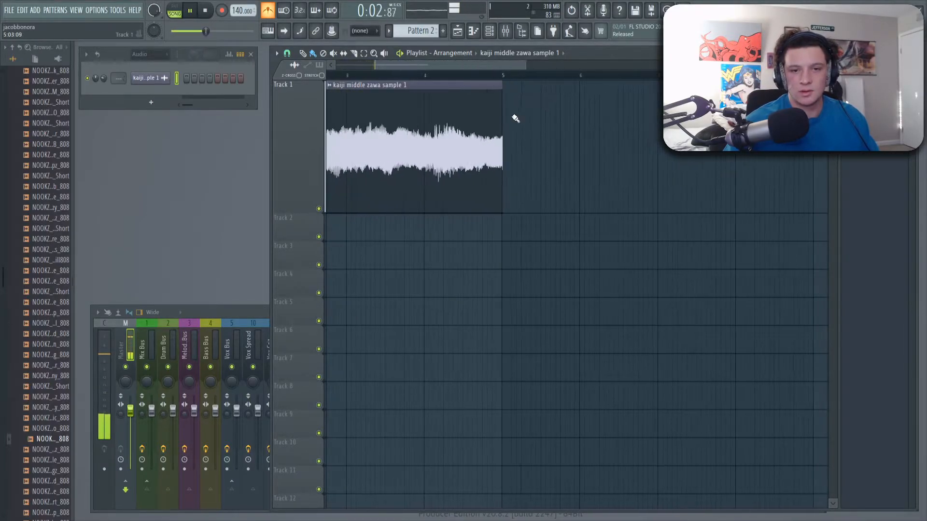
key(space)
scroll(522, 107, up, 3)
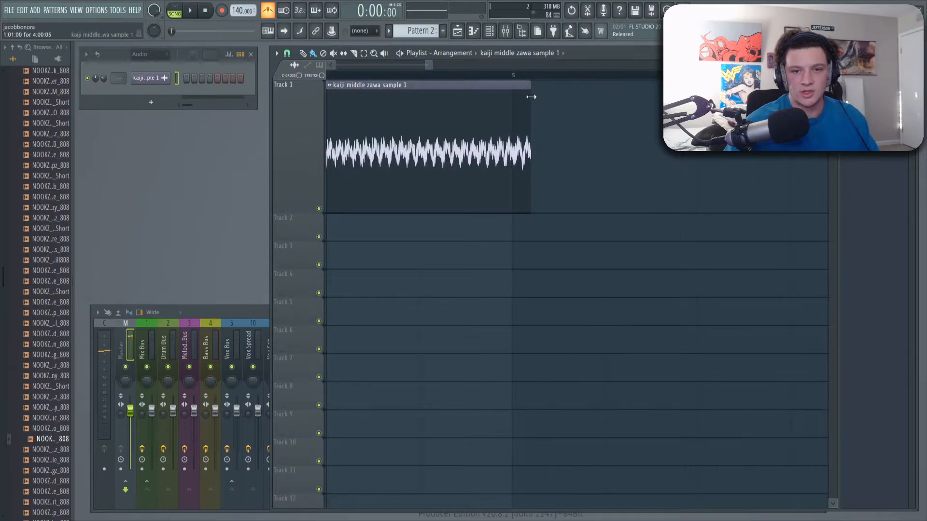
scroll(517, 80, down, 6)
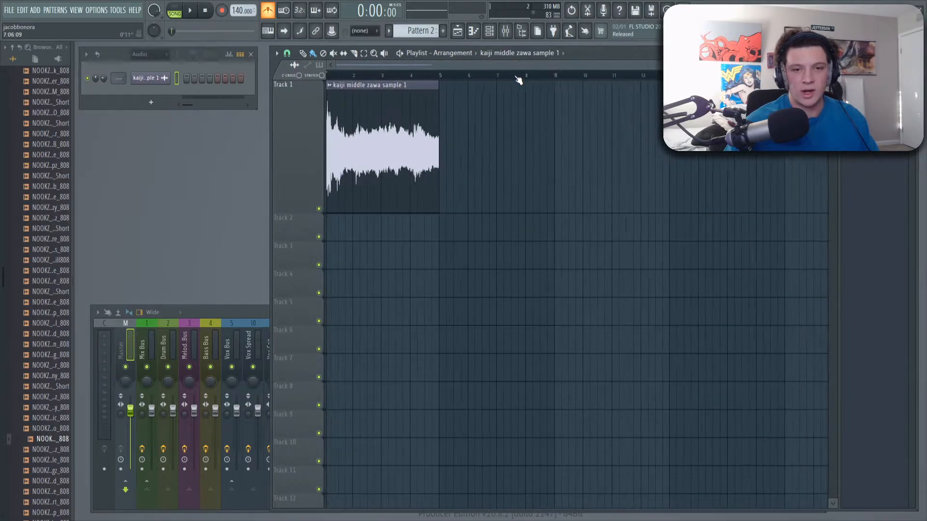
drag(309, 212, 298, 106)
Set the sample's time-stretching mode to Auto and play the four-bar clip
double_click(367, 85)
click(404, 151)
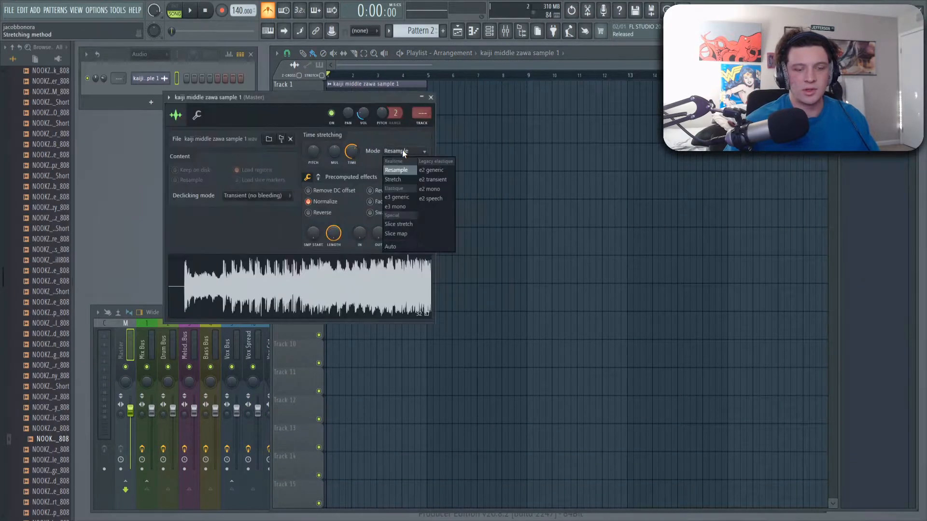
click(415, 247)
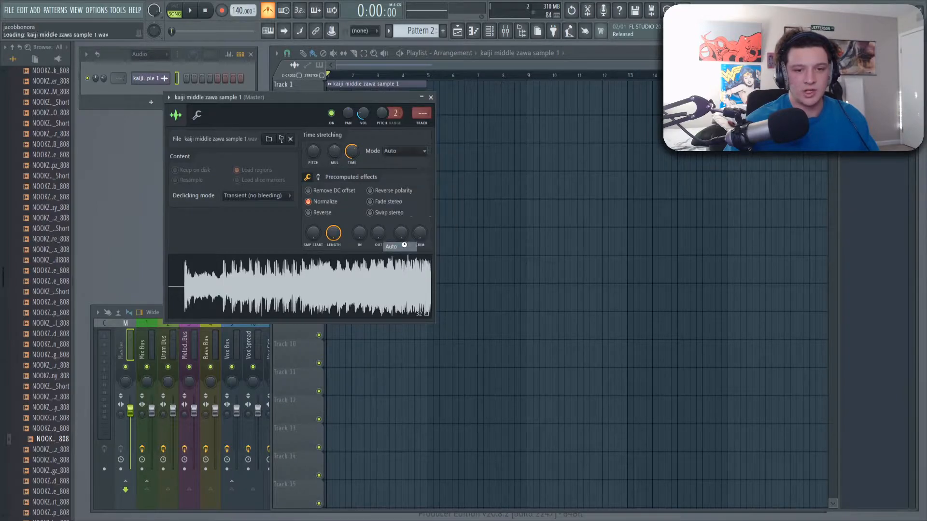
click(403, 152)
click(384, 140)
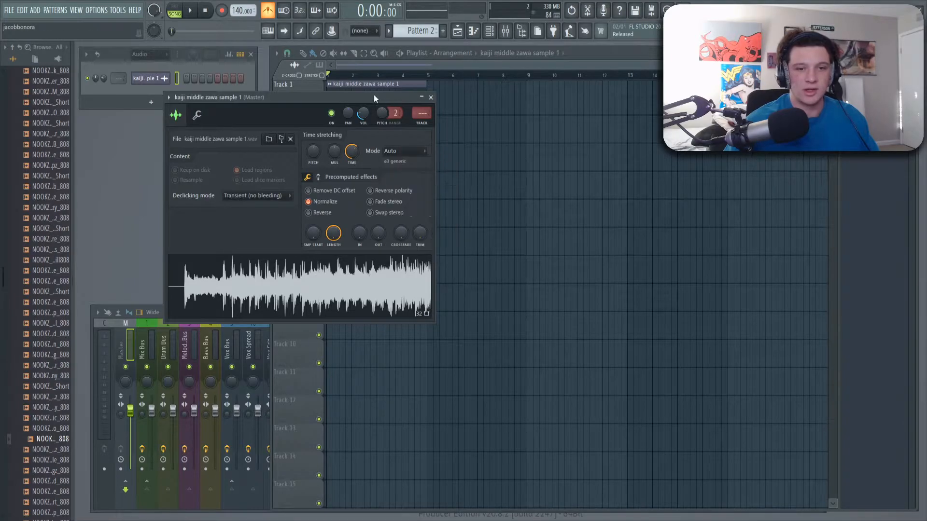
drag(356, 99, 424, 103)
click(498, 104)
key(space)
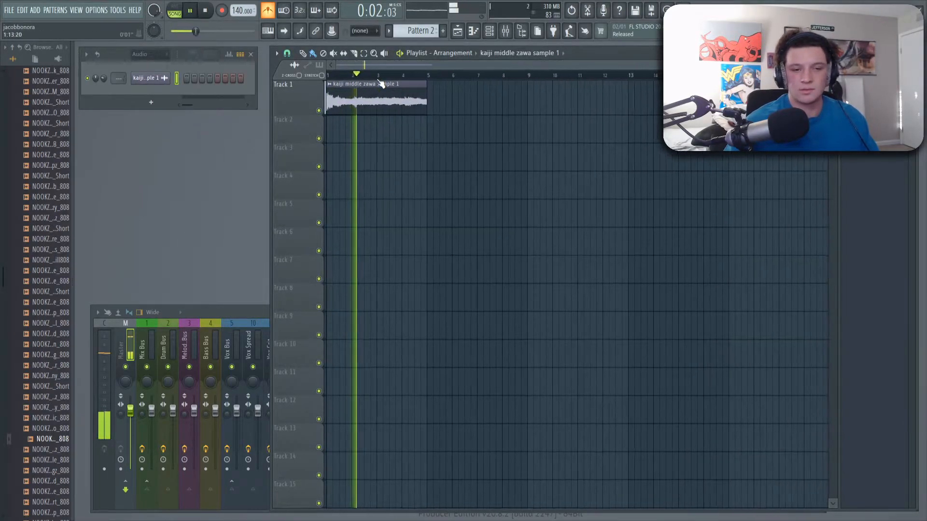
key(space)
Lower the sample's time-stretching pitch in its channel settings
double_click(363, 103)
drag(381, 107, 584, 126)
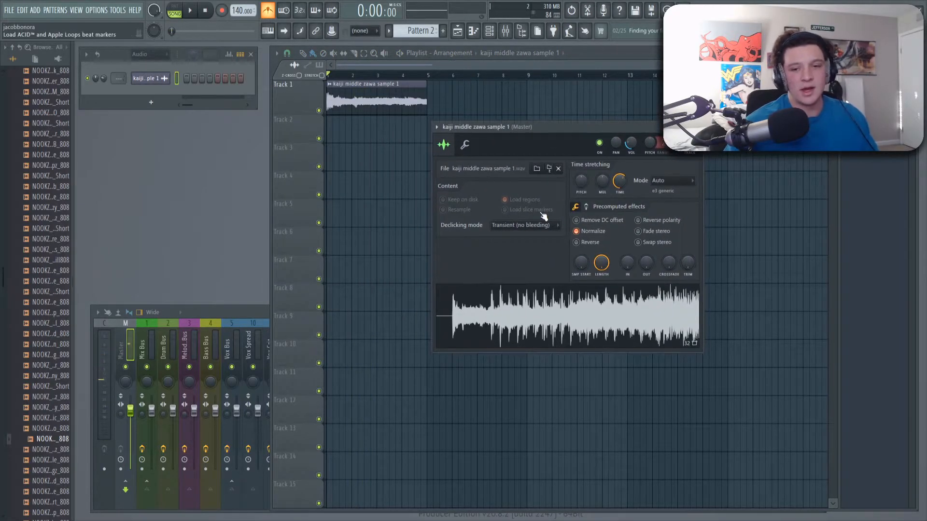
drag(576, 186, 577, 213)
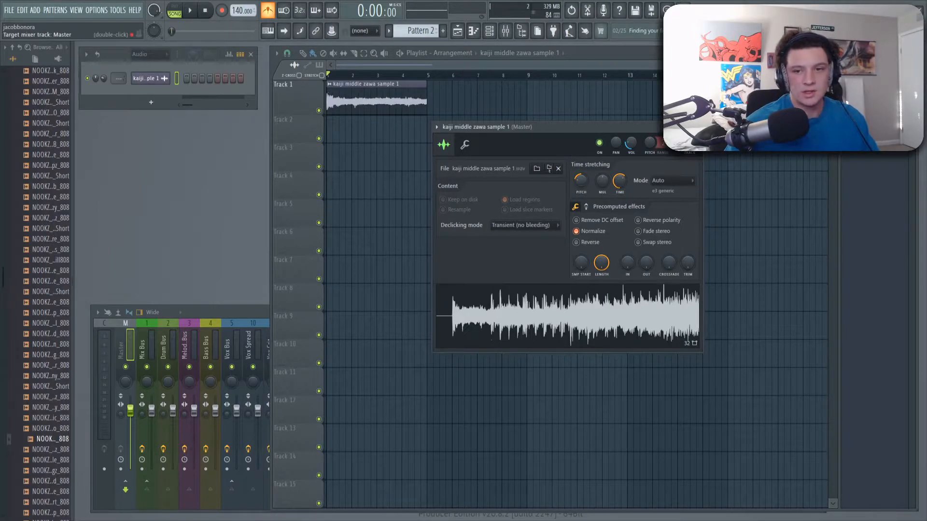
click(694, 127)
Set the project tempo to 110 BPM
right_click(238, 13)
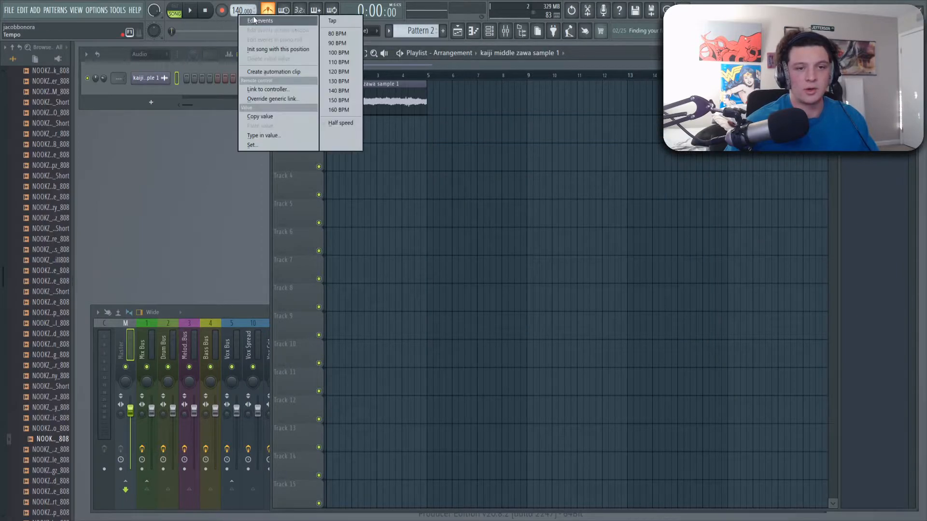
click(345, 62)
click(483, 292)
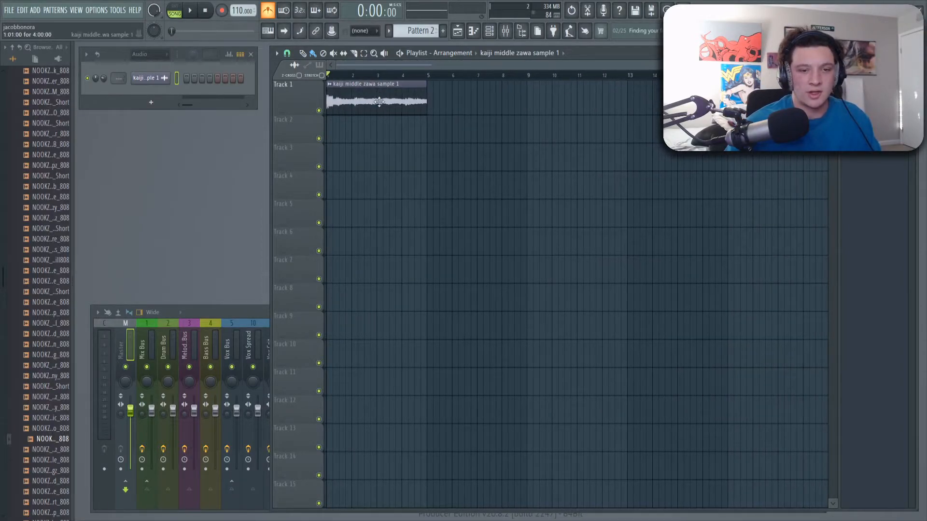
Play the clip at the new tempo and try extending it to bar 9
scroll(355, 76, up, 4)
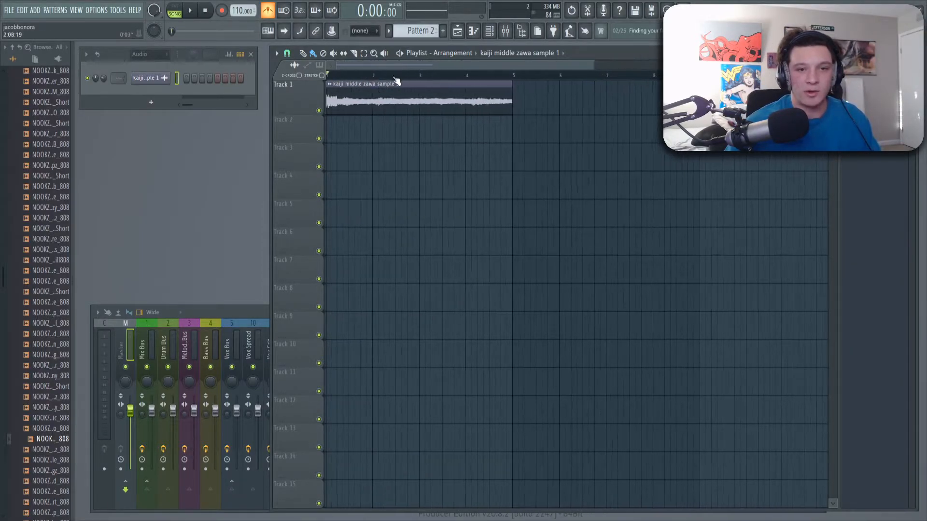
scroll(391, 77, down, 4)
key(space)
scroll(355, 78, up, 5)
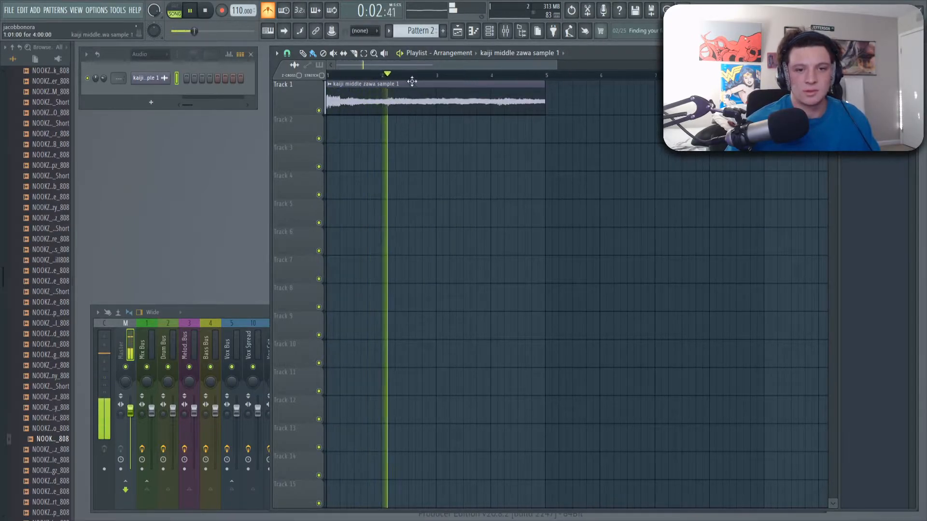
scroll(430, 104, down, 4)
key(space)
scroll(412, 77, up, 4)
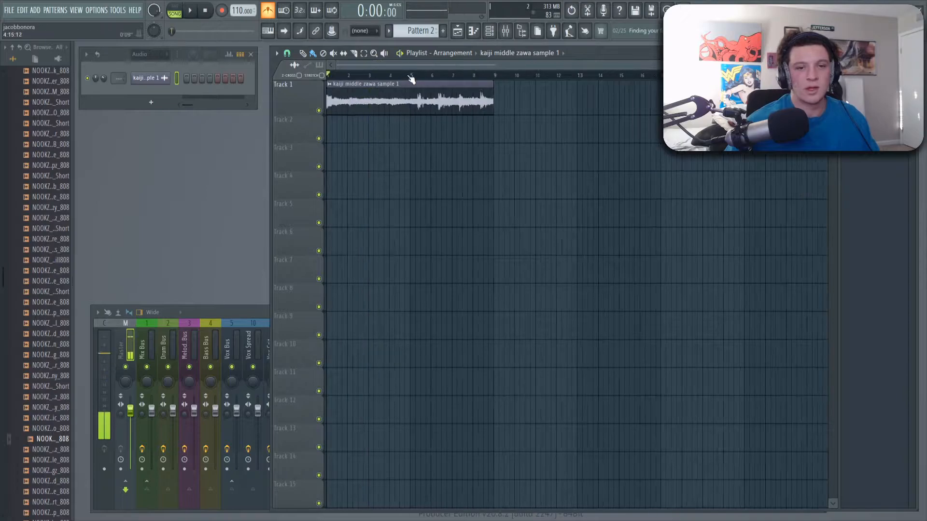
Route the sample to mixer insert 13 and delete the second Fruity parametric EQ 2 from that insert
click(189, 346)
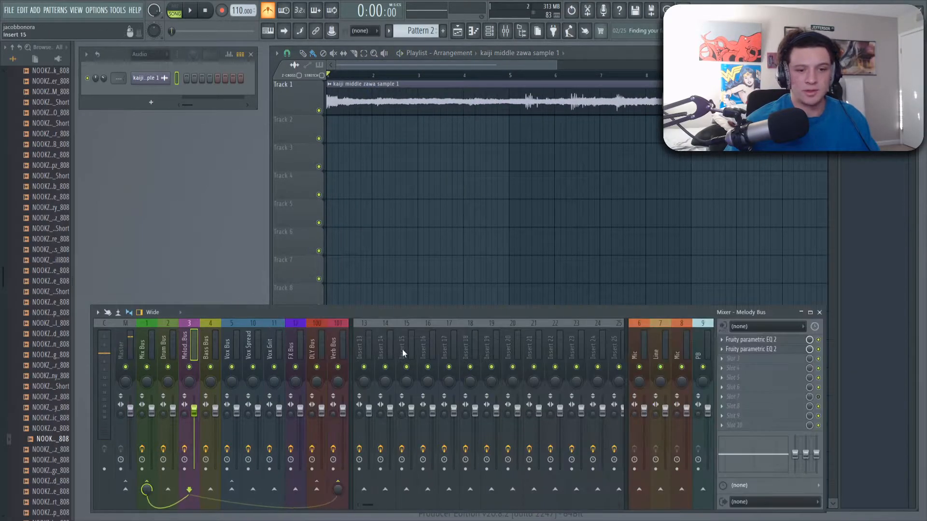
right_click(363, 348)
click(410, 344)
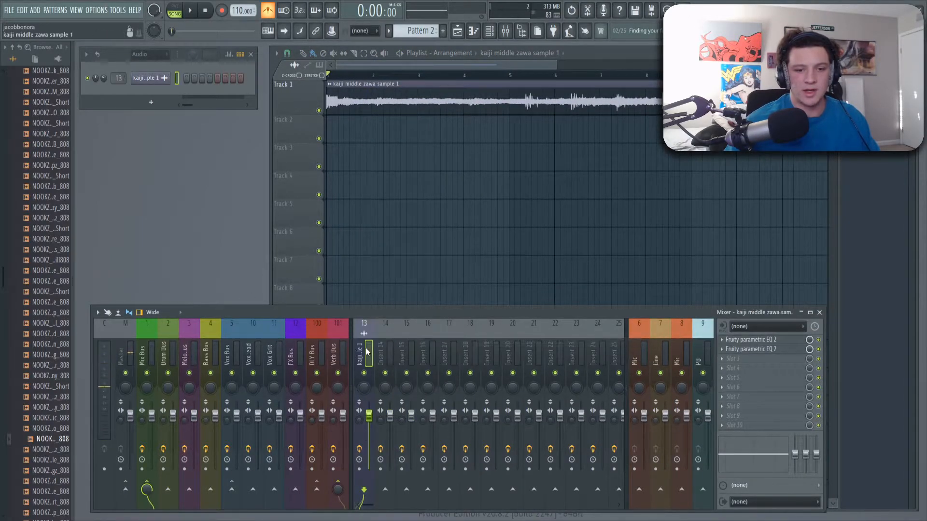
click(761, 351)
click(127, 137)
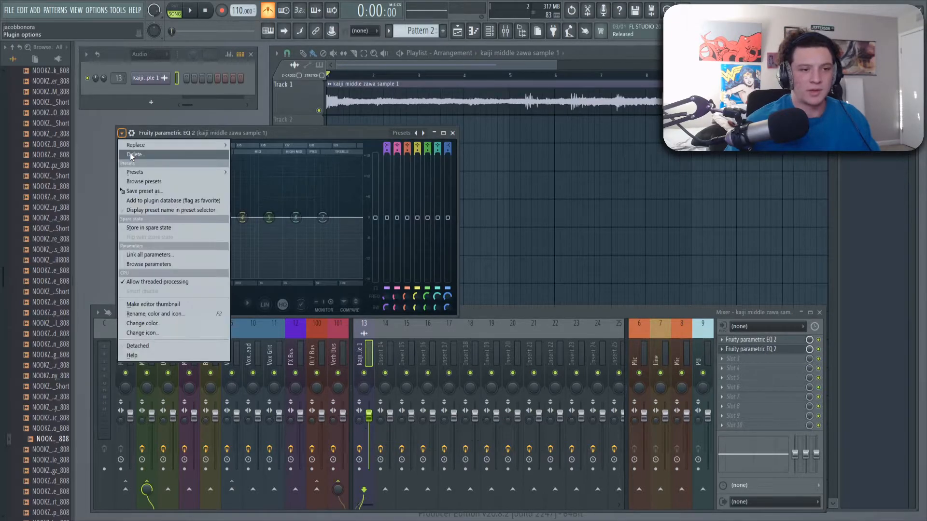
click(131, 154)
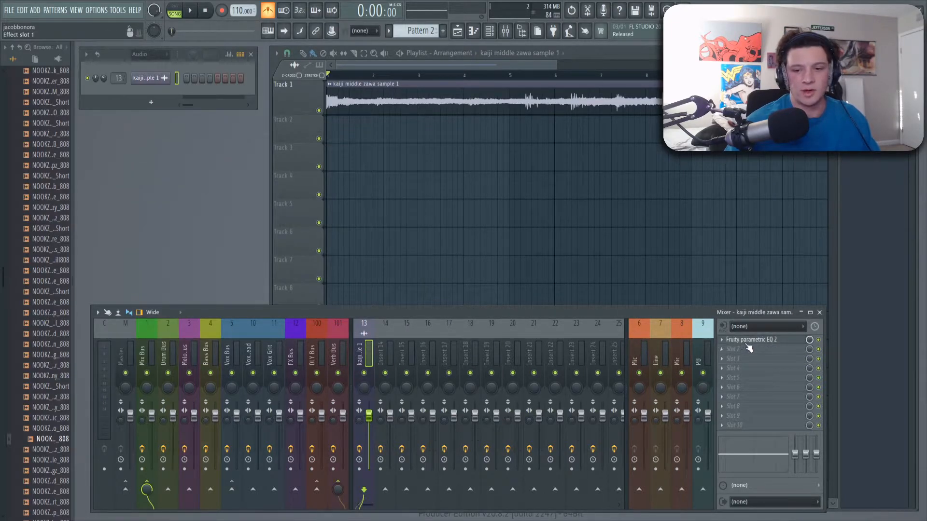
Set the high-pass band of insert 13's remaining Fruity parametric EQ 2 to about 170 Hz while the sample plays
click(751, 340)
key(space)
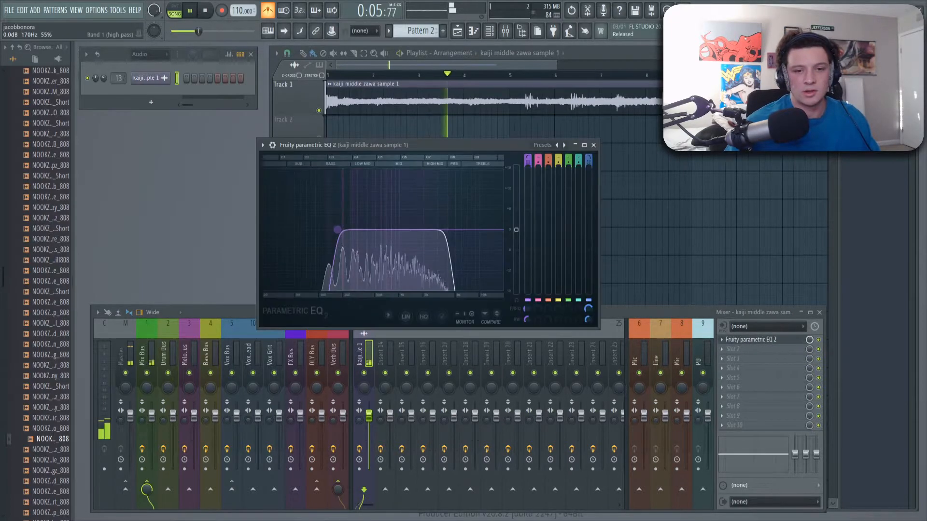
click(594, 145)
key(space)
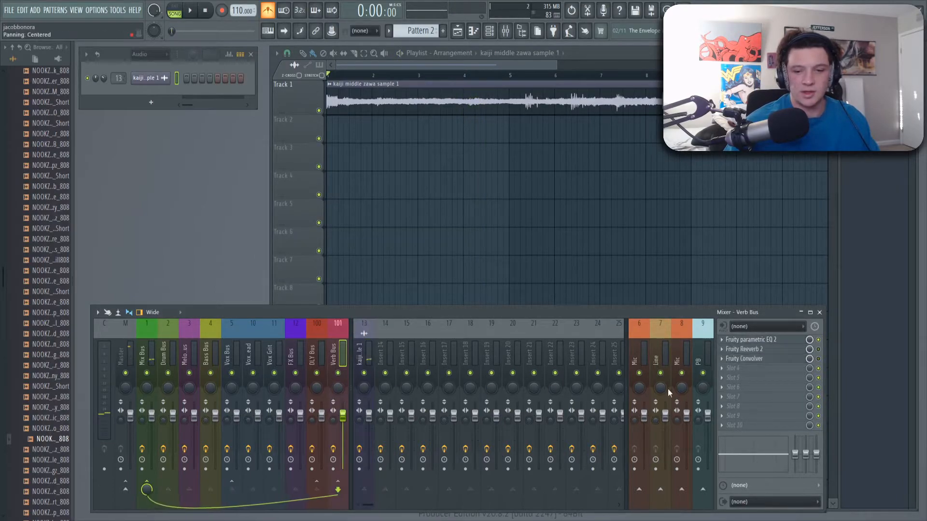
Adjust the diffusion of Fruity Reeverb 2 on the Verb Bus to about 77
click(756, 351)
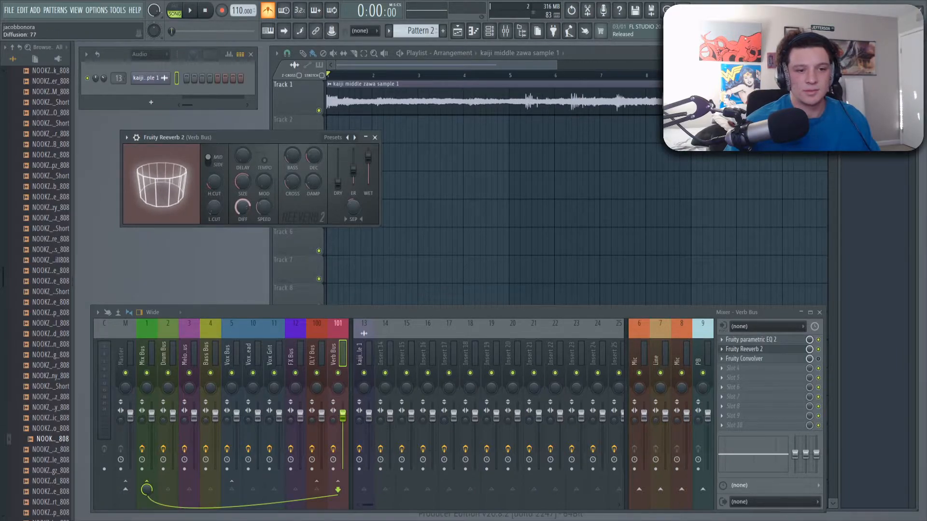
key(Escape)
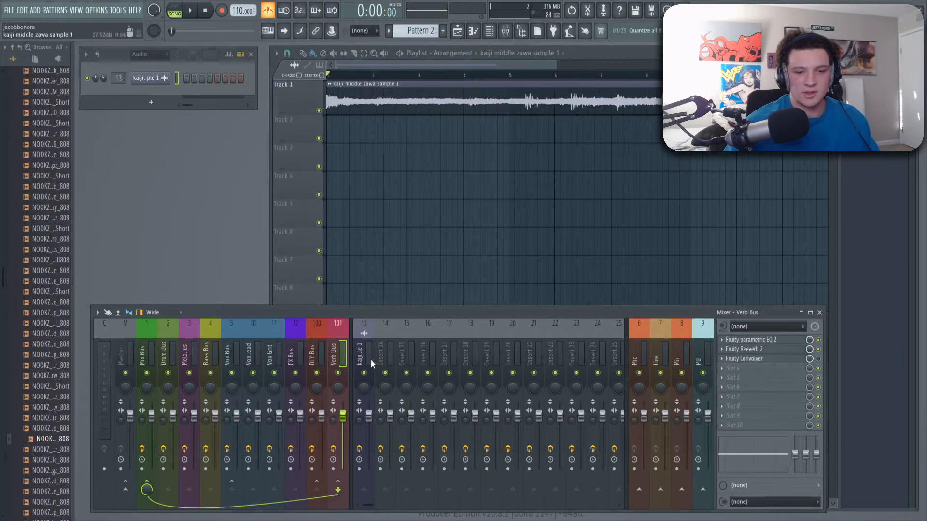
click(773, 350)
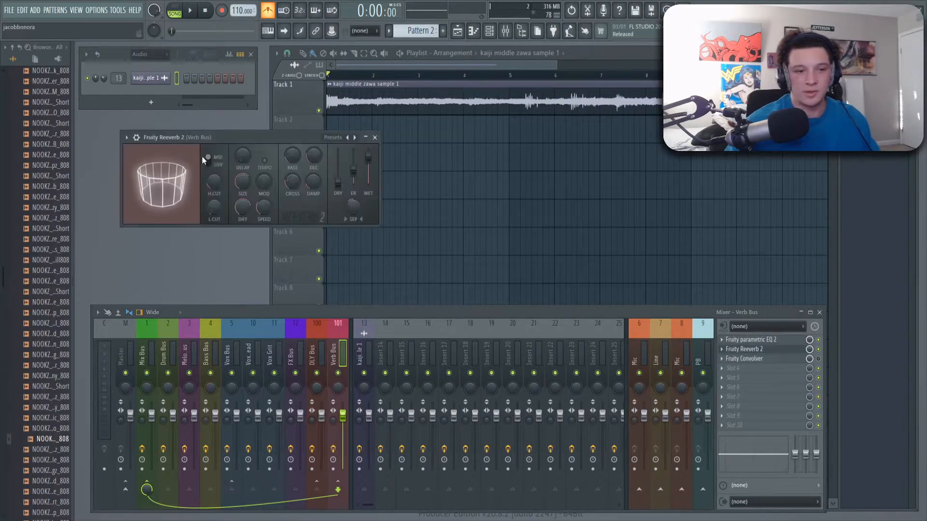
Shorten the clip to four bars, ending at bar 5, and play it with the metronome off
key(space)
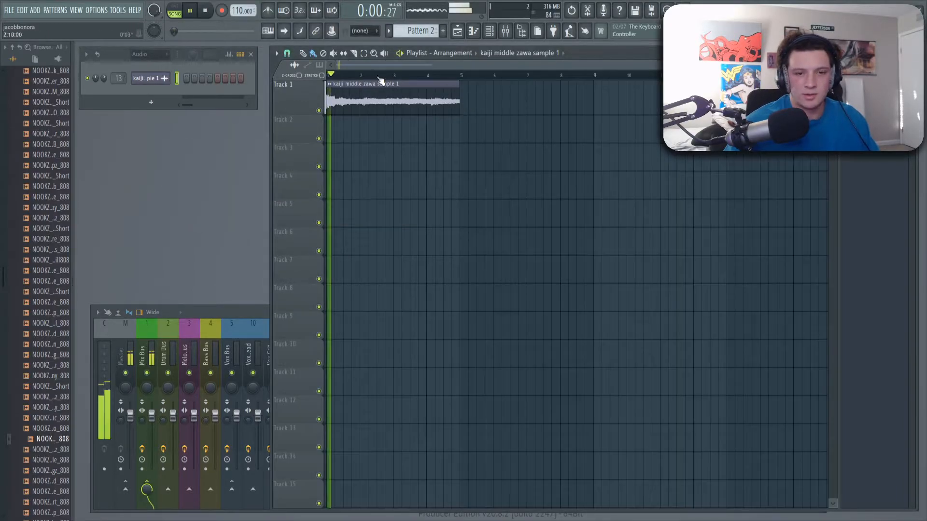
scroll(407, 67, up, 3)
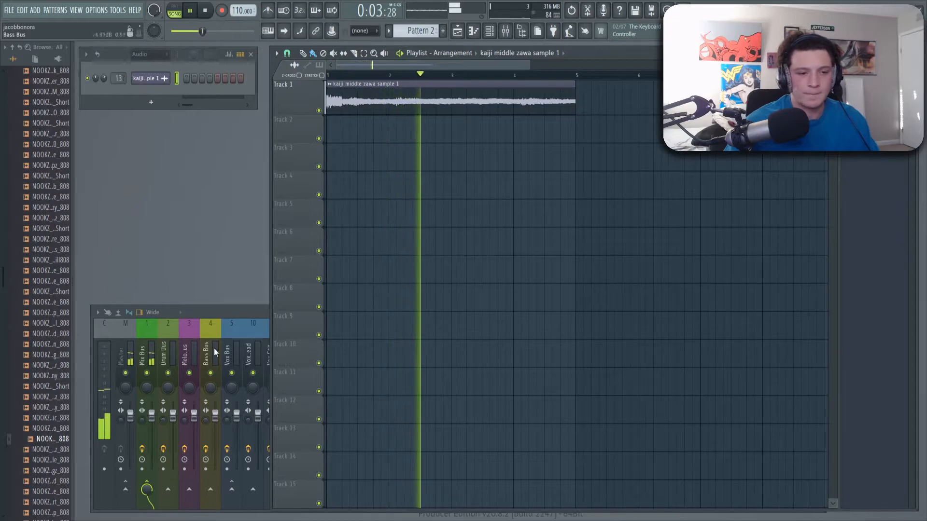
key(F9)
click(366, 361)
click(417, 110)
scroll(433, 75, down, 3)
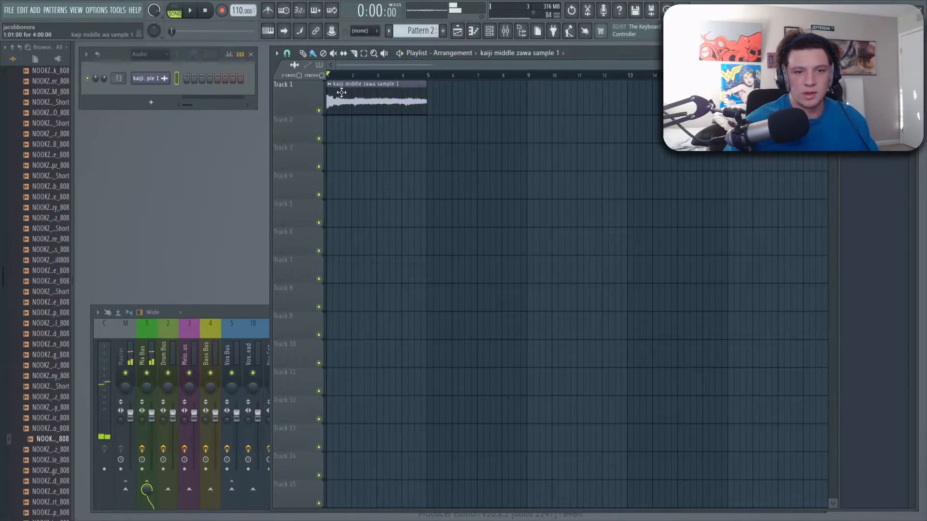
Duplicate the Track 1 clip at bar 5 and make the copy unique as a sample
click(442, 92)
click(537, 159)
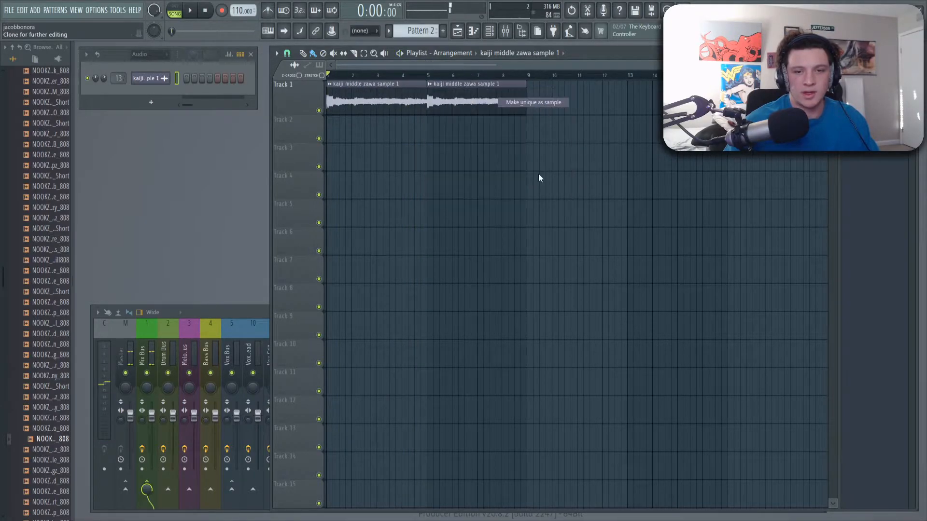
click(796, 436)
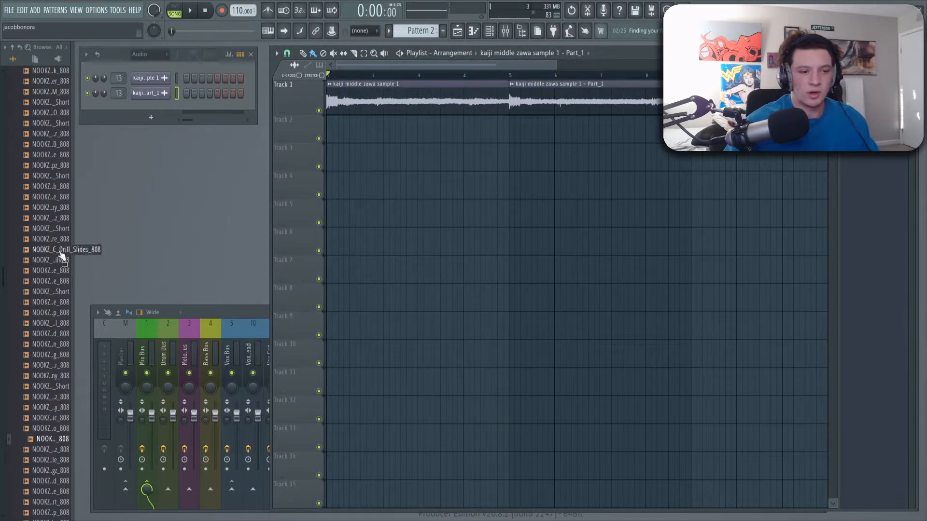
Add NOOKZ_B_Trapper_808 as a new channel and shape its volume envelope with a decay time of about 42%
scroll(43, 276, up, 8)
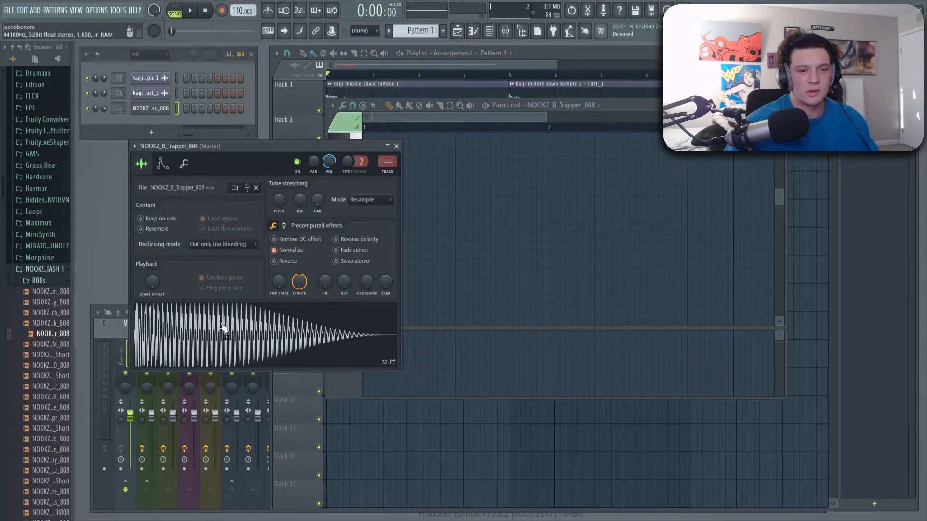
click(162, 166)
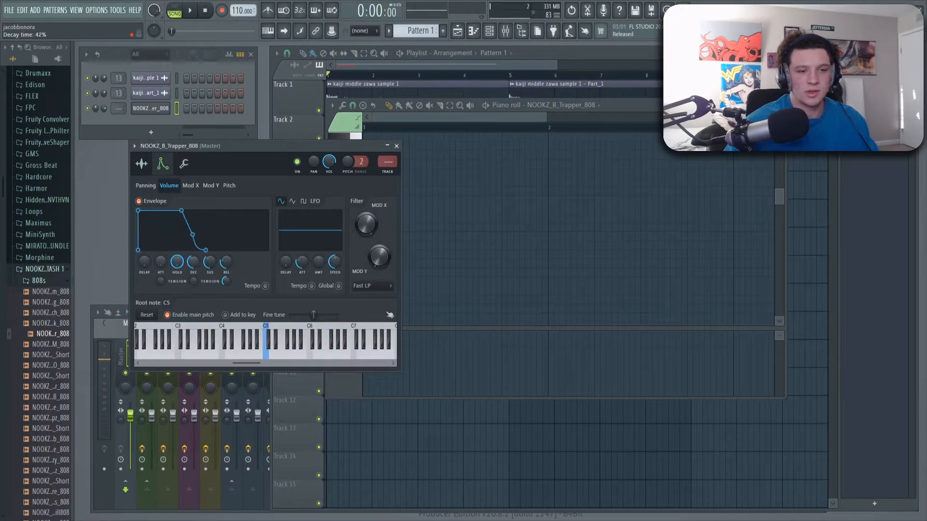
click(140, 167)
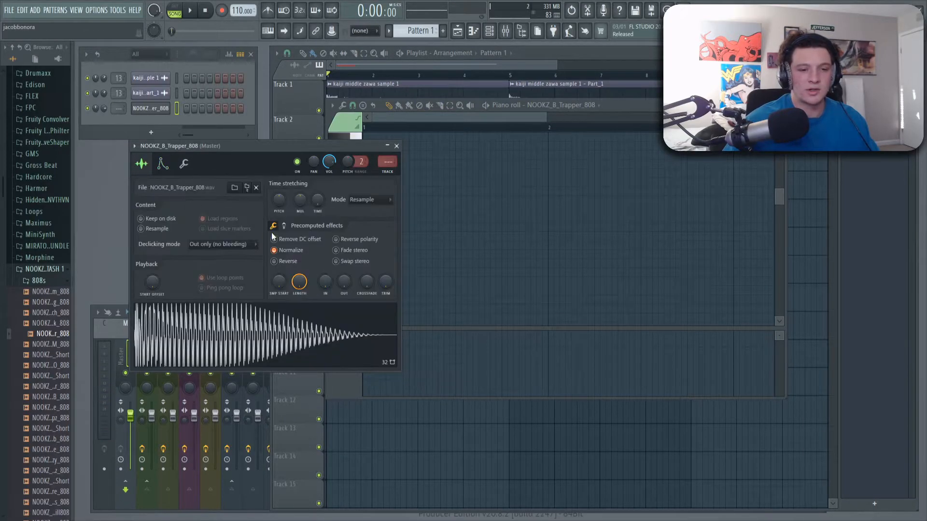
click(396, 146)
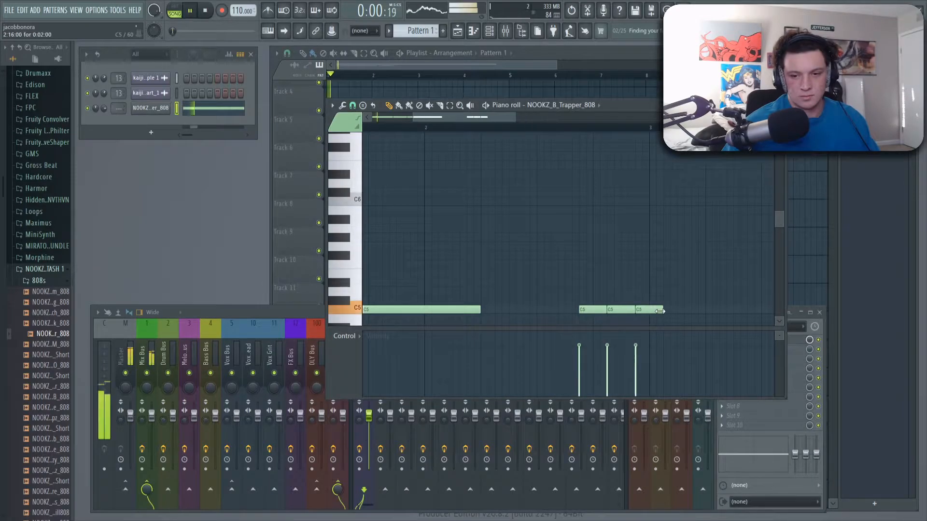
Draw a four-bar 808 rhythm on C5 in Pattern 1 and place the pattern on Track 2, extended to eight bars
scroll(640, 133, down, 5)
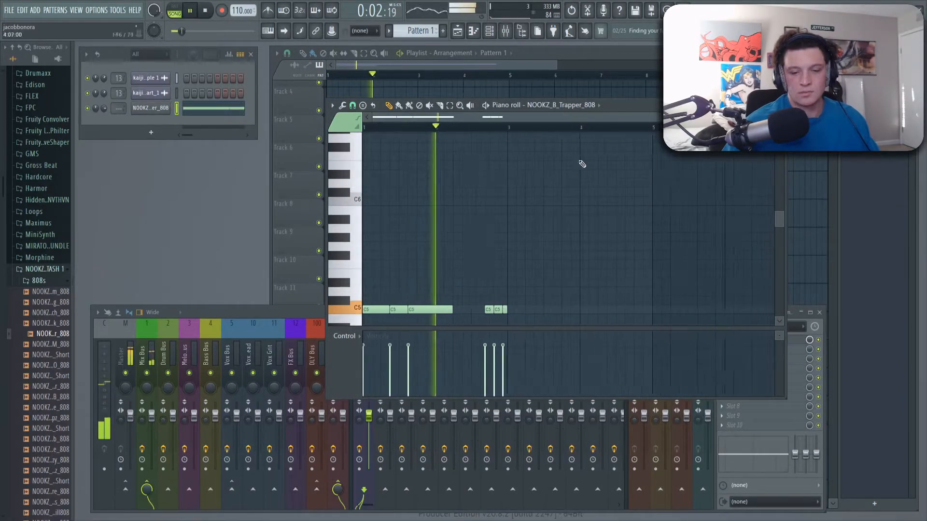
scroll(435, 216, down, 3)
scroll(436, 218, up, 1)
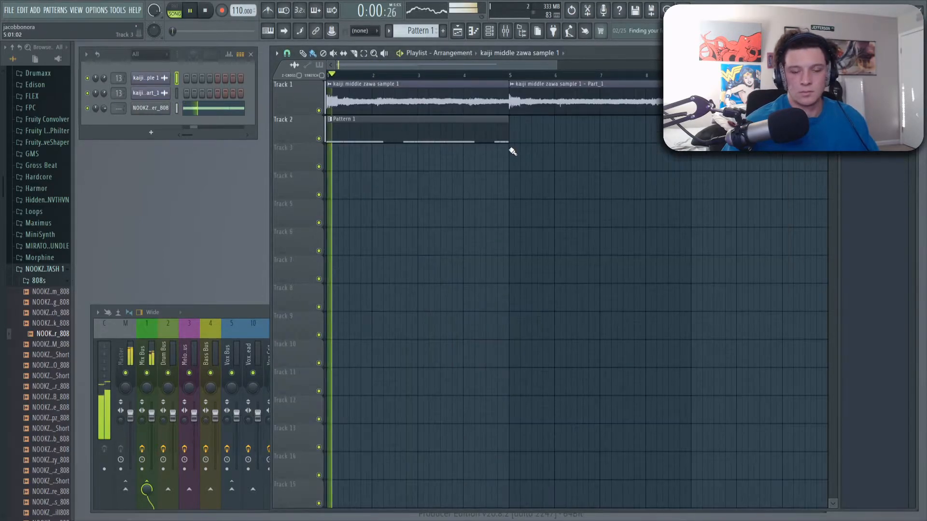
drag(507, 140, 692, 141)
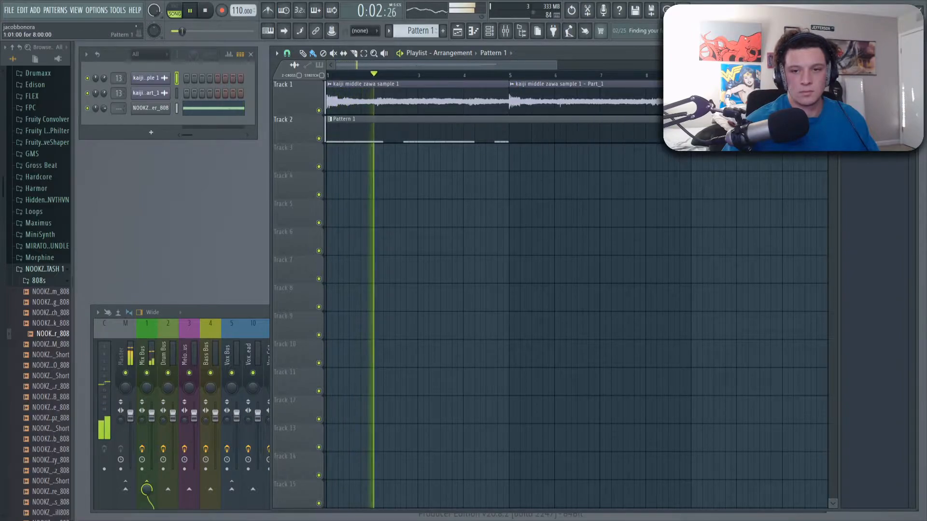
Duplicate the four-bar 808 rhythm into bars 5 to 8 and lower the copied notes to B4
double_click(522, 128)
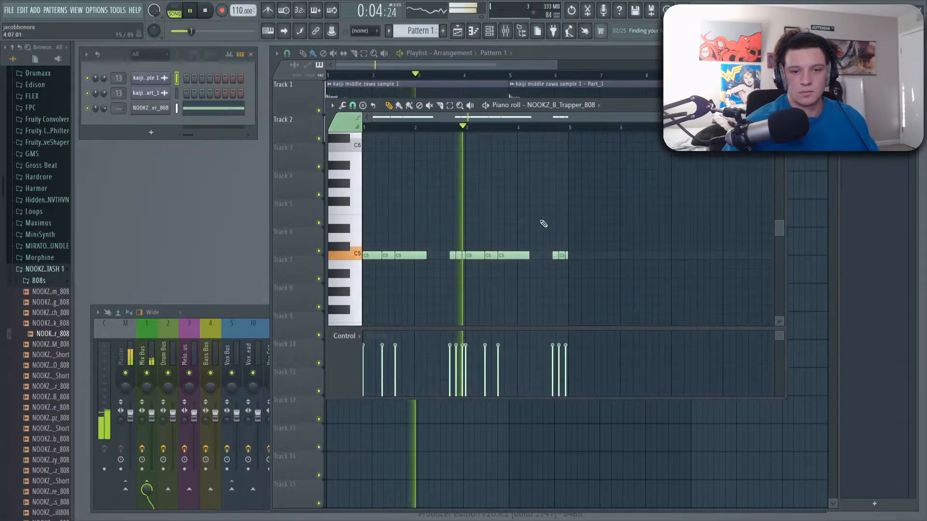
key(ctrl+a)
key(ctrl+b)
drag(579, 262, 577, 262)
ctrl+click(624, 172)
scroll(584, 127, up, 1)
scroll(584, 128, up, 5)
scroll(584, 128, down, 5)
scroll(584, 128, up, 4)
scroll(584, 128, down, 5)
Lengthen the held 808 note to close the gap in bar 2 and play the eight-bar bassline
key(space)
scroll(415, 131, down, 2)
scroll(410, 131, up, 3)
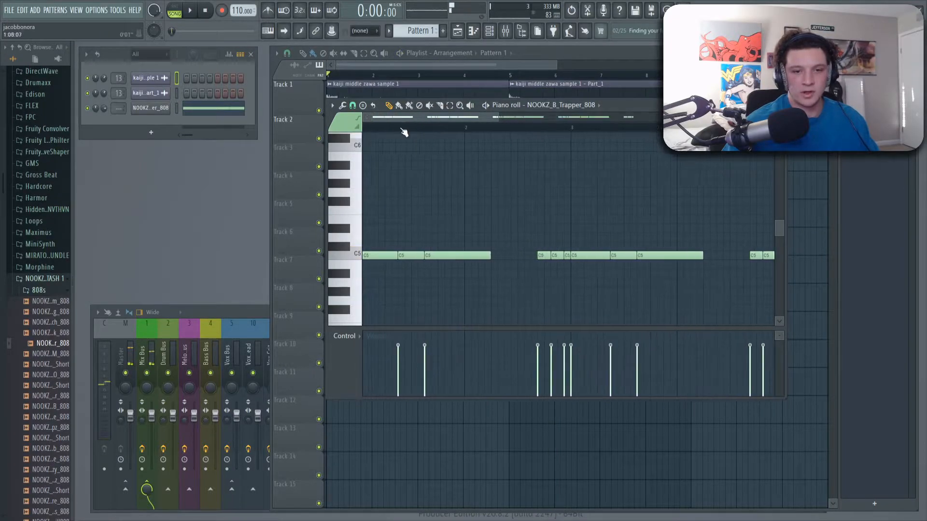
scroll(409, 131, up, 2)
key(space)
scroll(642, 129, down, 4)
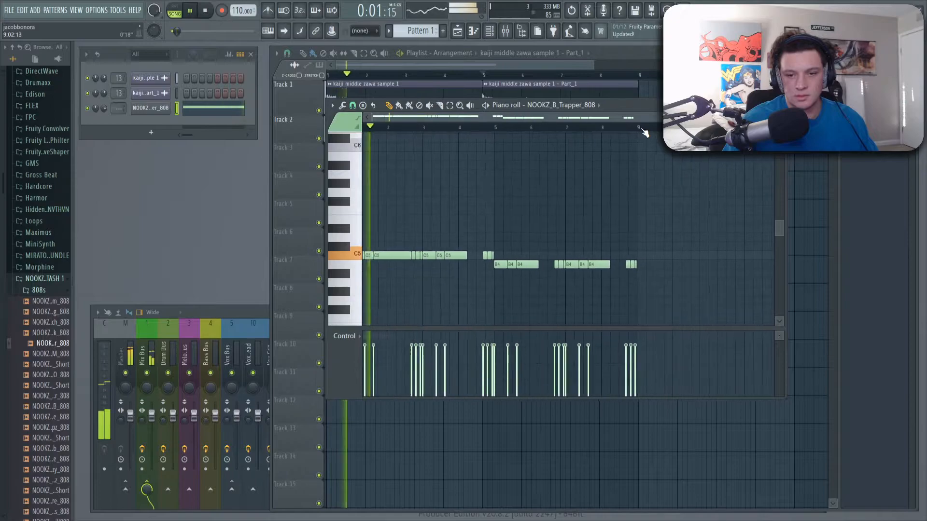
key(F7)
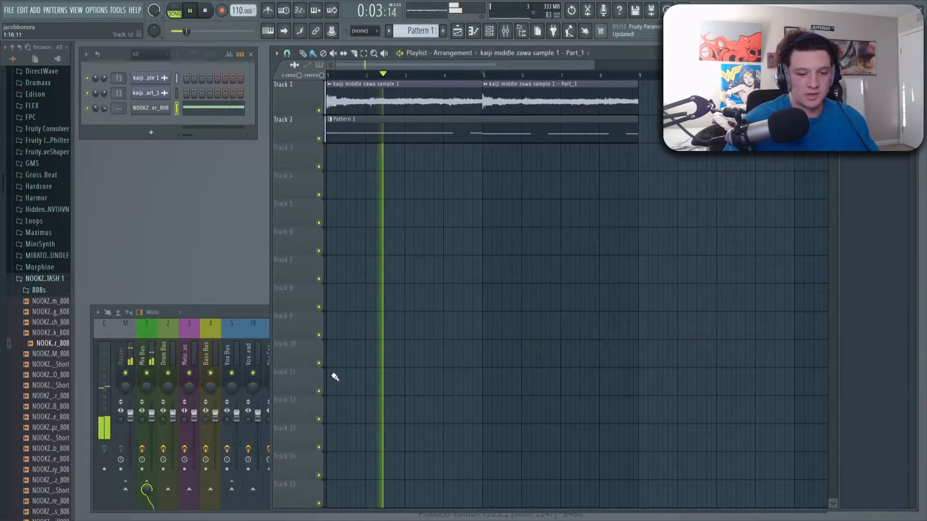
Add NOOKZ_C_Fire_Clap as a new channel and open its notes for editing
click(39, 290)
click(40, 302)
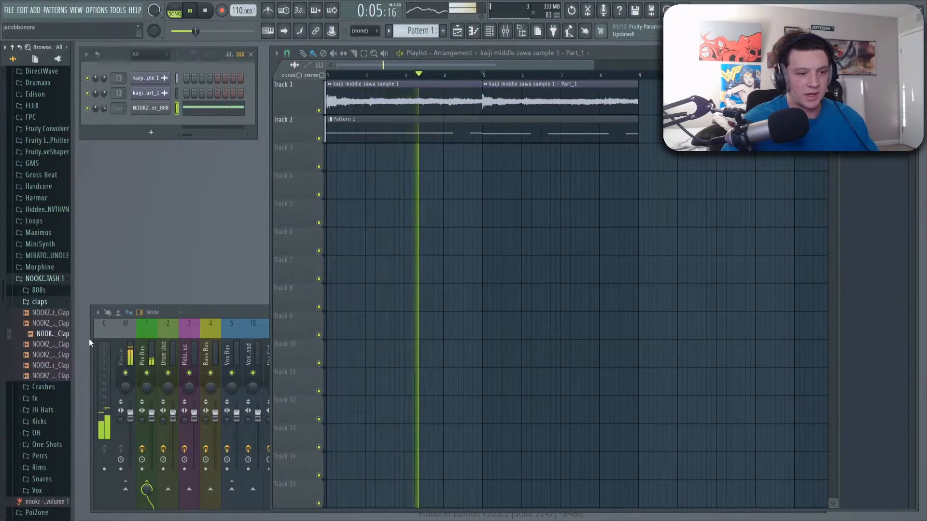
drag(46, 340, 161, 124)
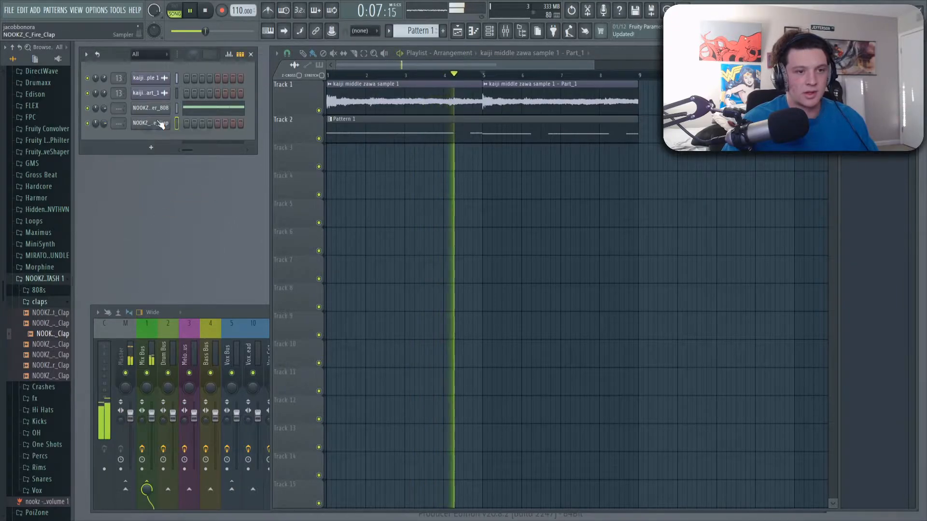
right_click(161, 124)
click(192, 124)
Place a C5 clap on the third beat of bar 1, repeat it in every bar through bar 8, and play it
scroll(424, 119, up, 3)
key(space)
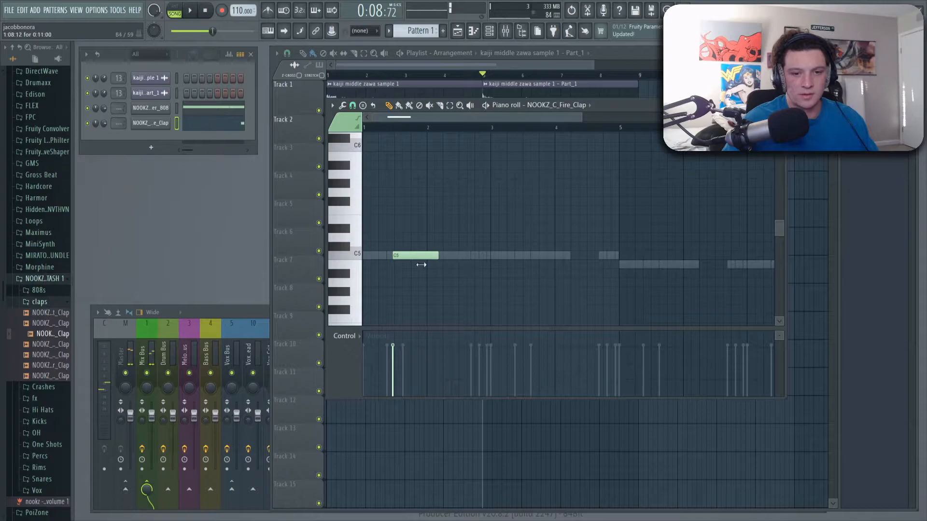
scroll(401, 266, up, 3)
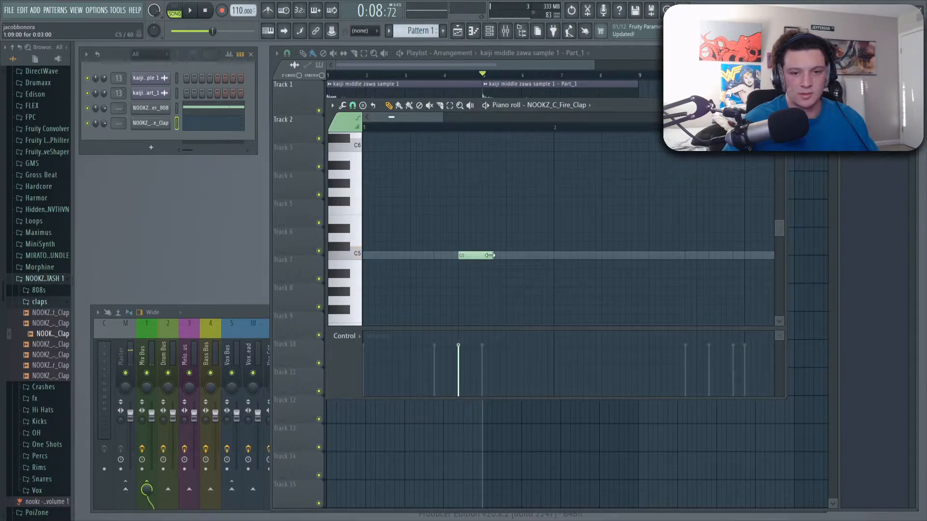
scroll(474, 129, down, 4)
key(ctrl+b)
key(ctrl+b)
key(ctrl+b)
key(ctrl+b)
key(ctrl+b)
key(ctrl+b)
key(ctrl+b)
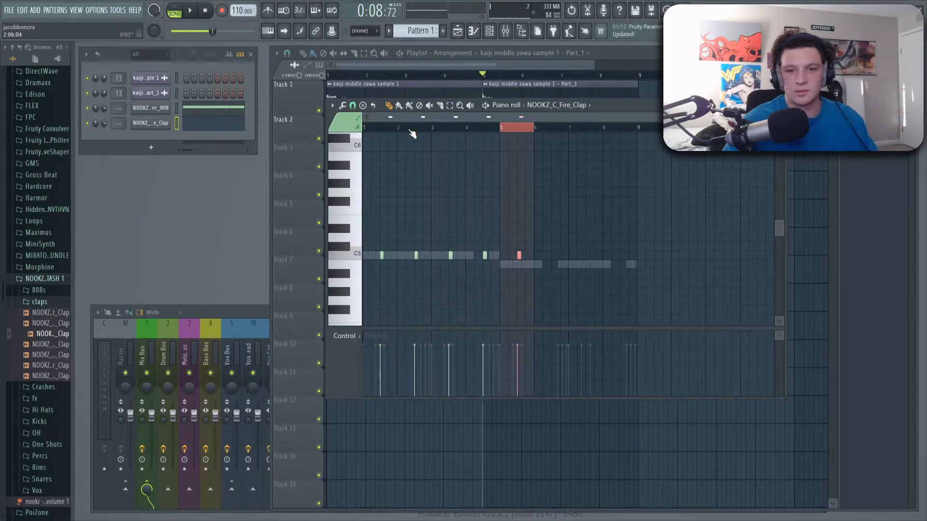
key(space)
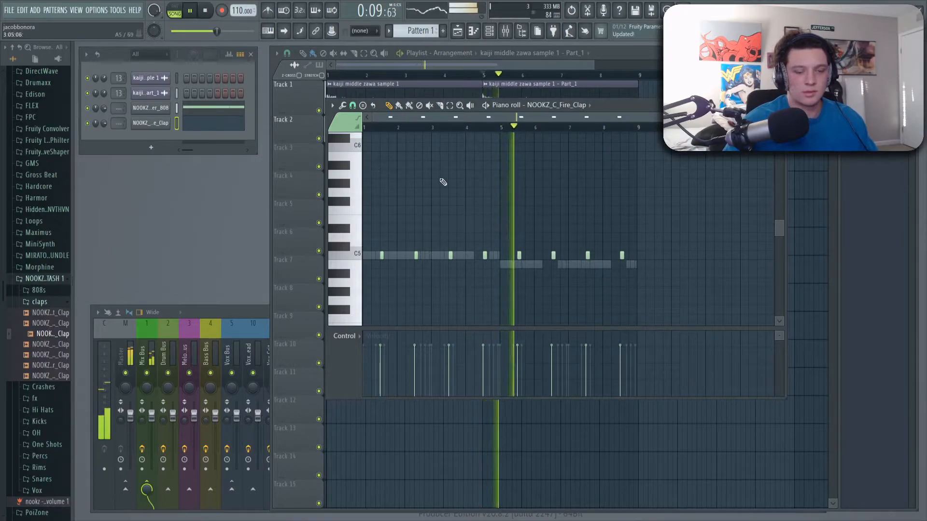
Add a crash on the first step and nookz - grimey hat filled every two steps, and play from bar 1
click(42, 304)
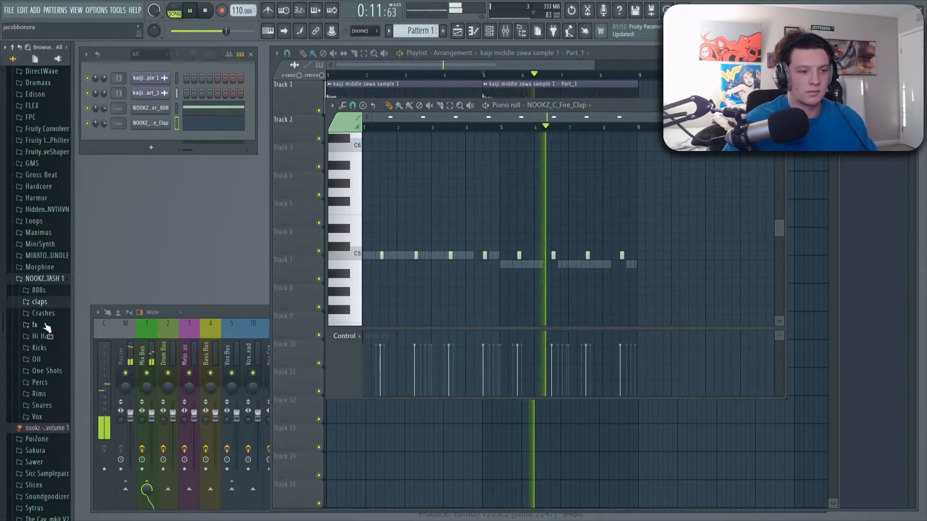
click(42, 325)
click(42, 325)
click(50, 315)
click(53, 335)
drag(53, 334, 180, 138)
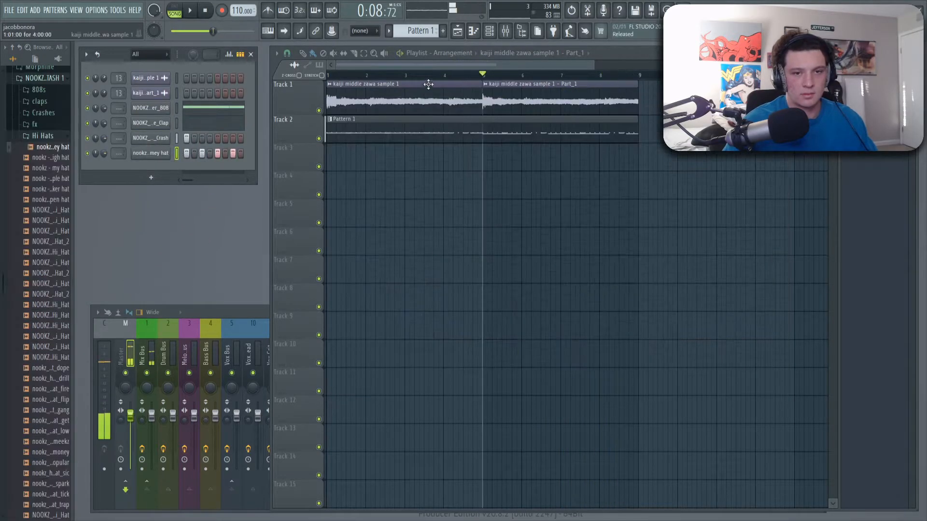
click(328, 75)
key(space)
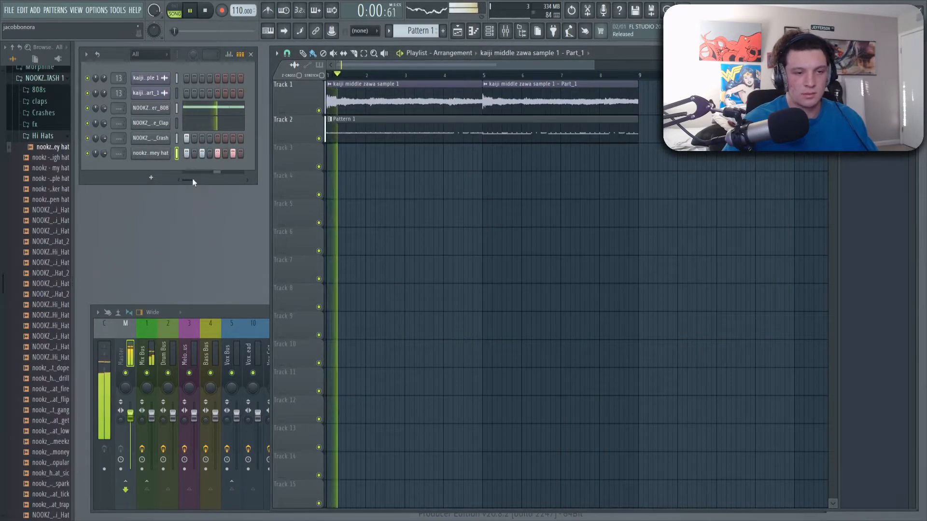
Convert the grimey hat steps to piano roll notes and raise them all one octave to C6
right_click(150, 154)
click(196, 153)
key(ctrl+a)
key(ctrl+Up)
key(space)
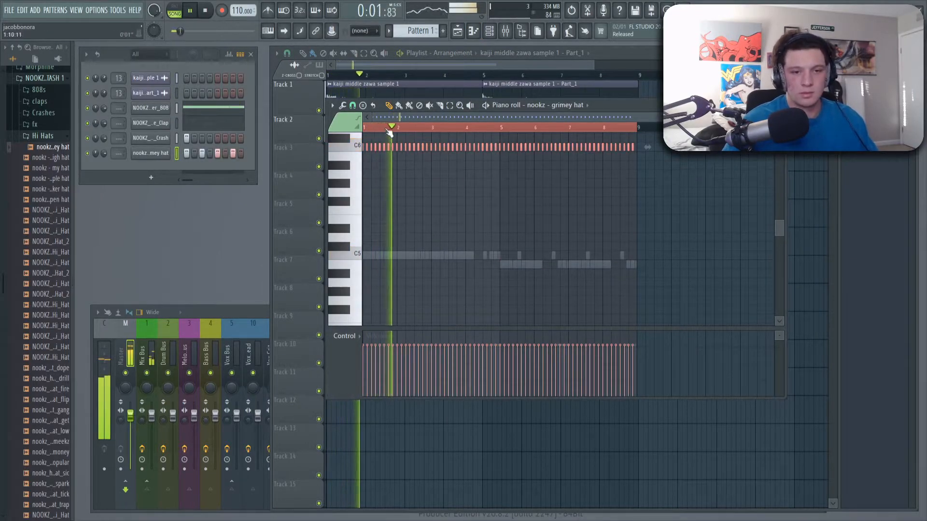
scroll(453, 123, up, 2)
scroll(464, 248, up, 1)
key(space)
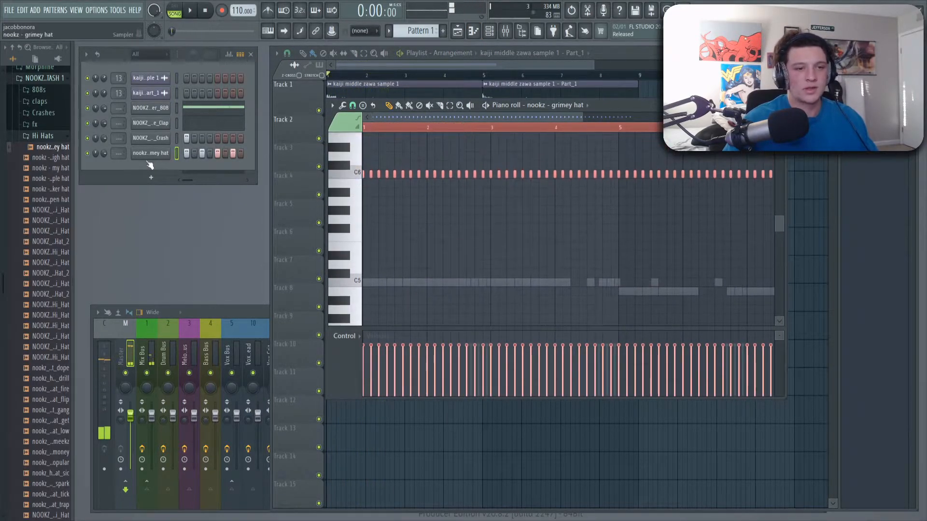
Audition the raised hi-hats with the beat, clear the note selection and save the project as CRIME.flp
click(150, 154)
click(434, 185)
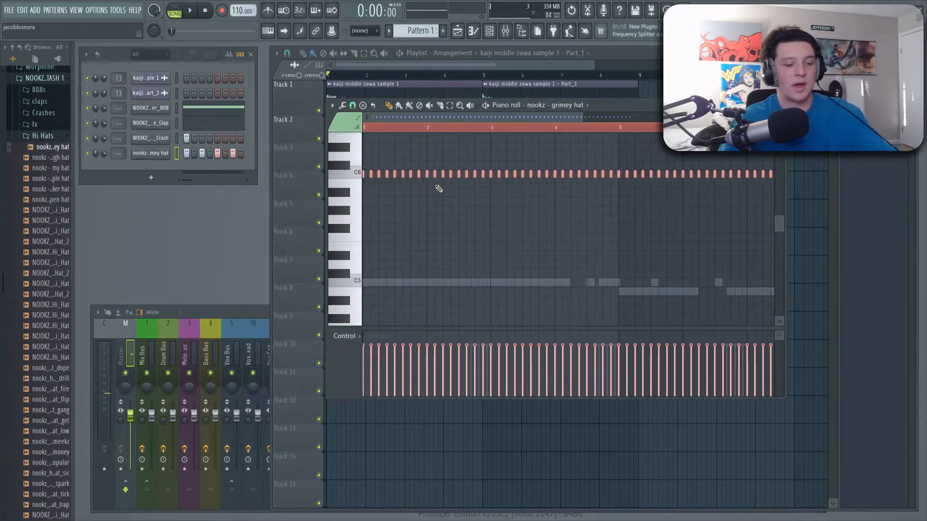
click(151, 154)
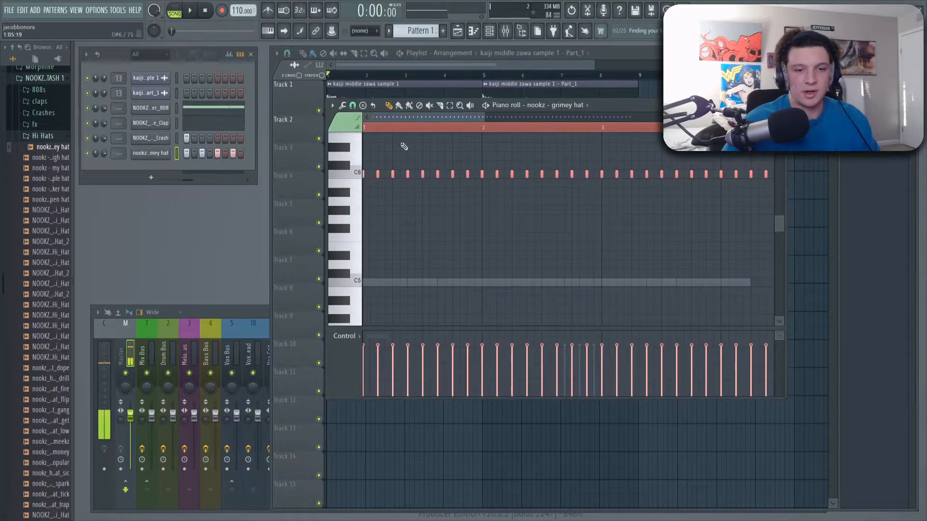
key(space)
scroll(404, 128, down, 2)
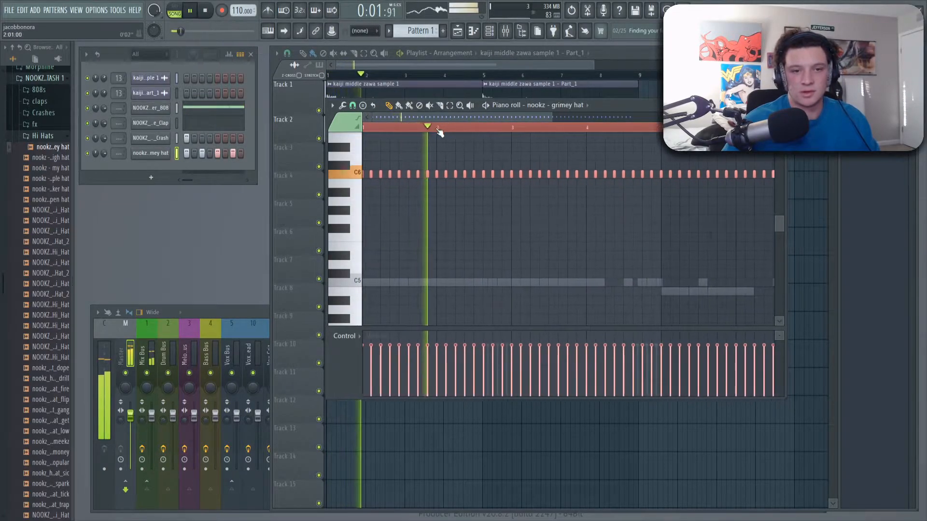
key(ctrl+z)
key(ctrl+s)
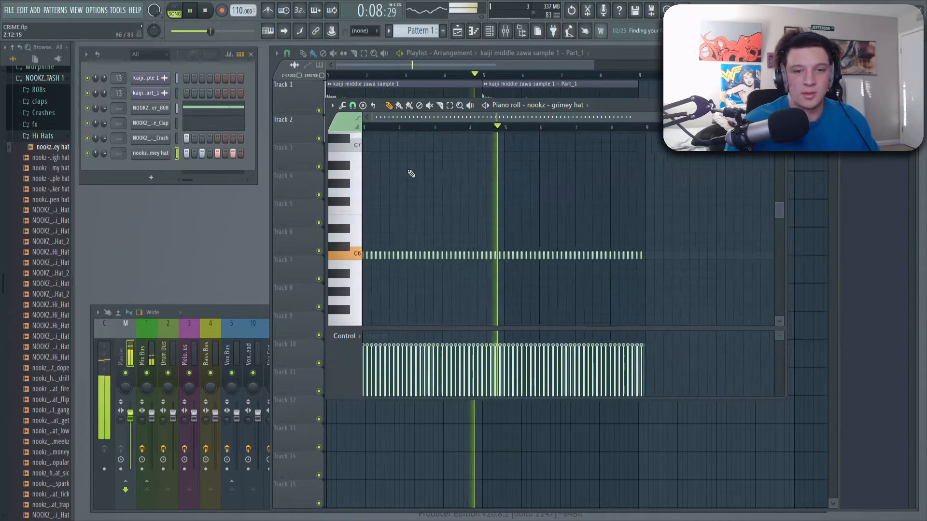
click(44, 137)
Randomize the panning and velocity of the grimey hat notes, with velocity at about -36%, and accept the levels
scroll(407, 129, up, 1)
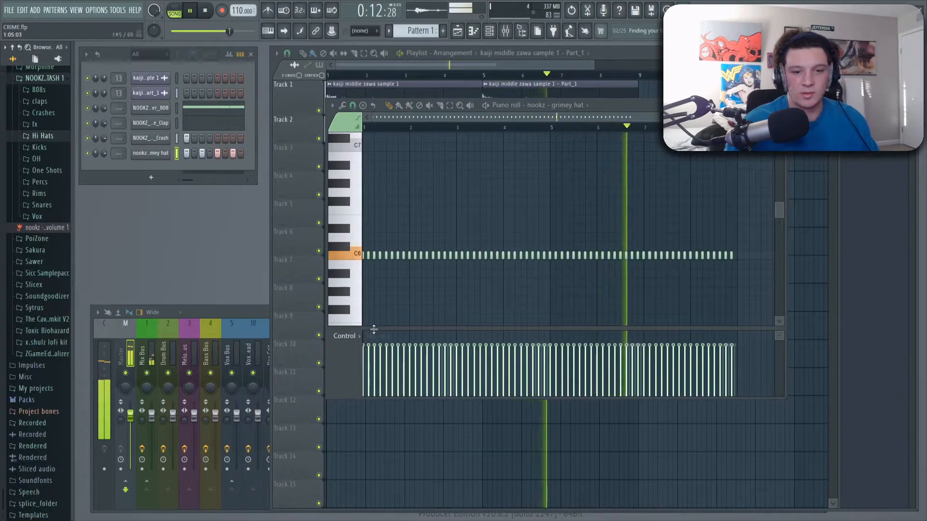
key(alt+r)
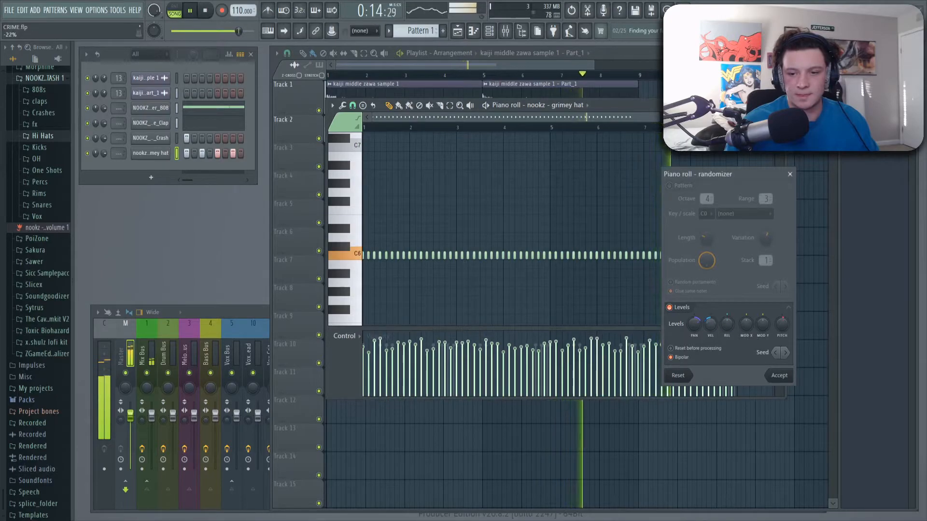
click(694, 324)
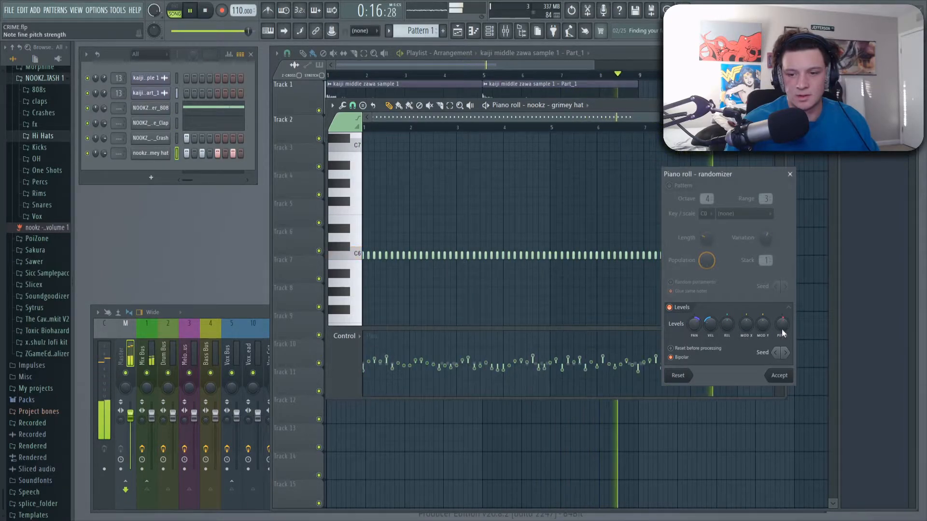
click(711, 325)
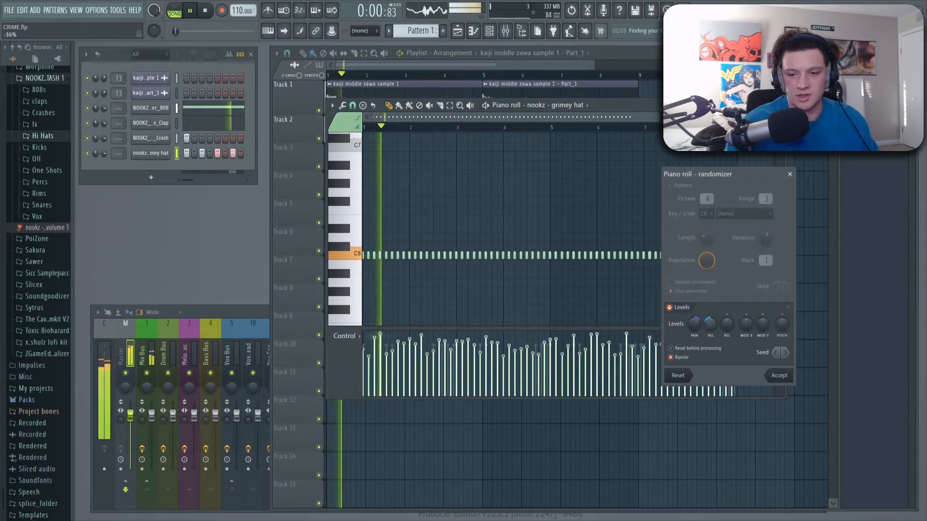
click(696, 324)
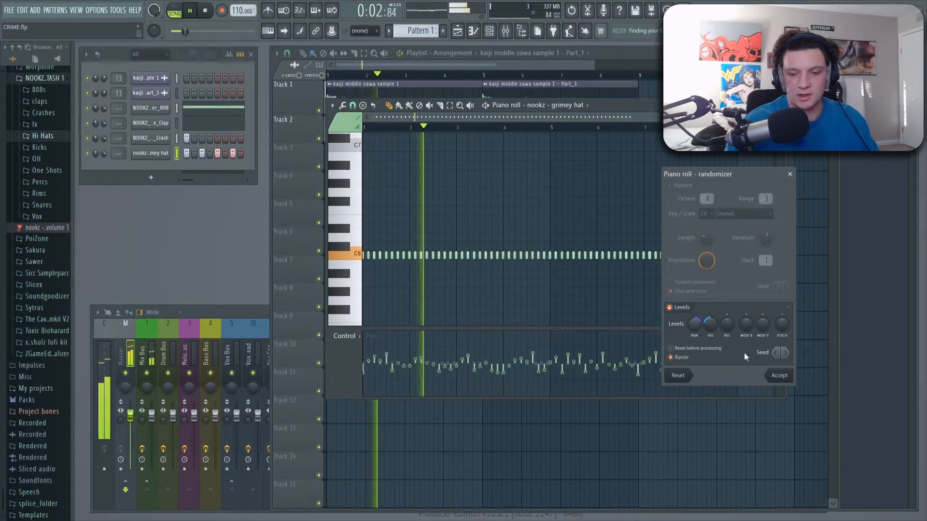
click(779, 375)
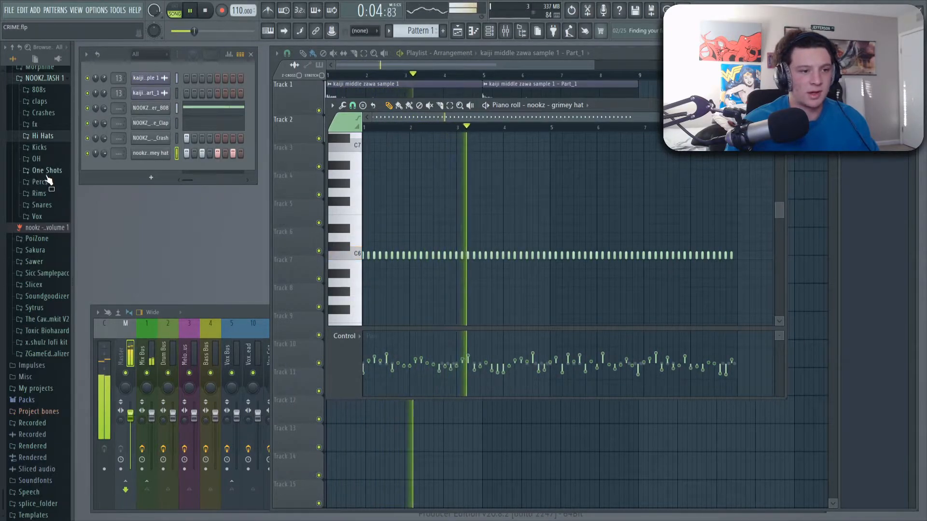
Replace the sample in the nookz_open_flip channel with nookz_open_new, keeping its notes, and play the beat
drag(54, 244, 57, 253)
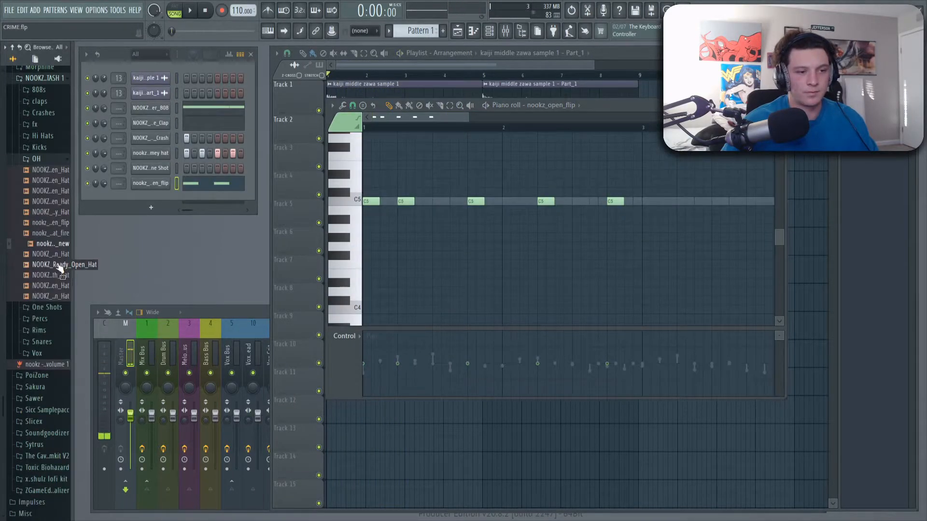
right_click(58, 243)
click(121, 244)
key(space)
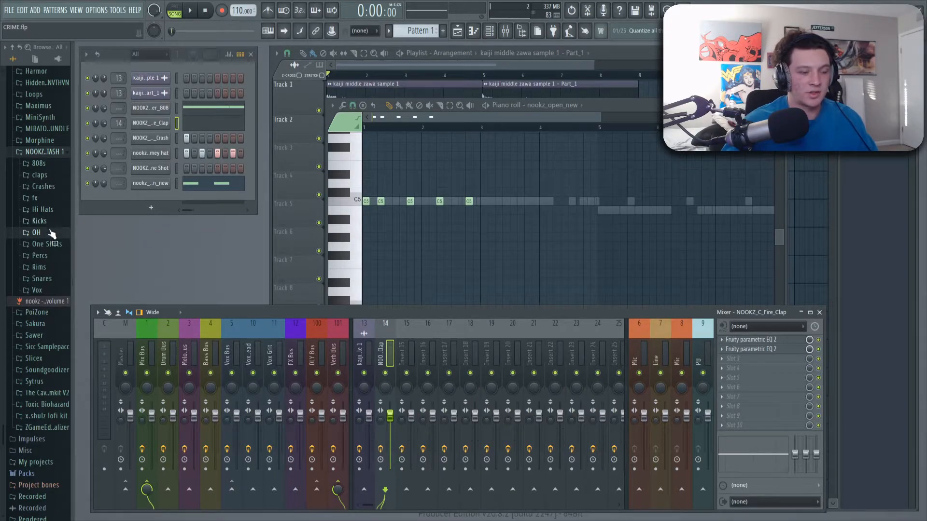
Add nookz - ruban snare from the Snares folder as a new channel and close its settings
click(52, 281)
click(56, 283)
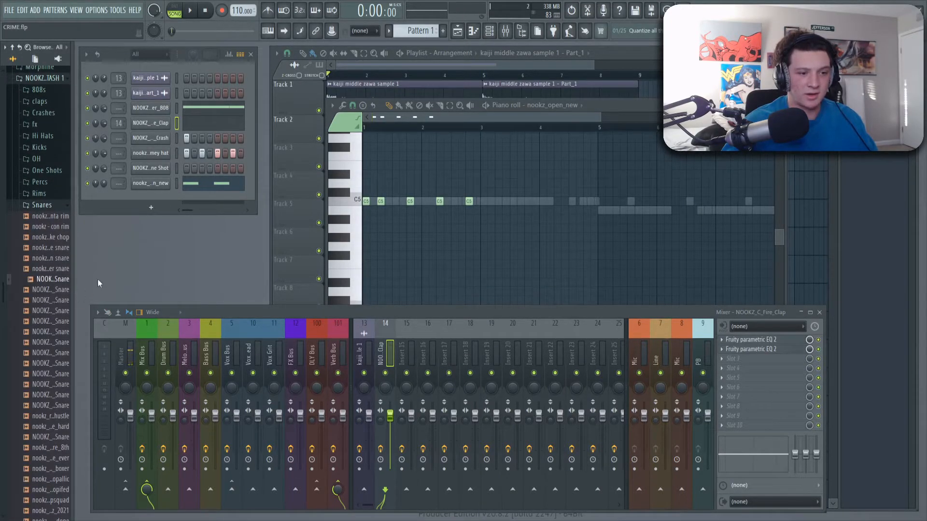
right_click(60, 260)
click(98, 268)
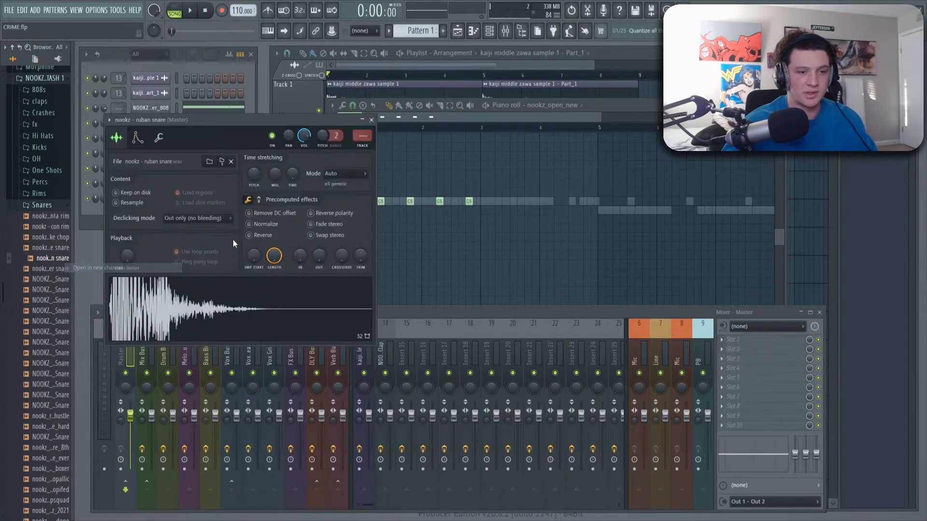
key(Escape)
Copy the NOOKZ_C_Fire_Clap notes and paste them into the nookz - ruban snare channel
right_click(168, 122)
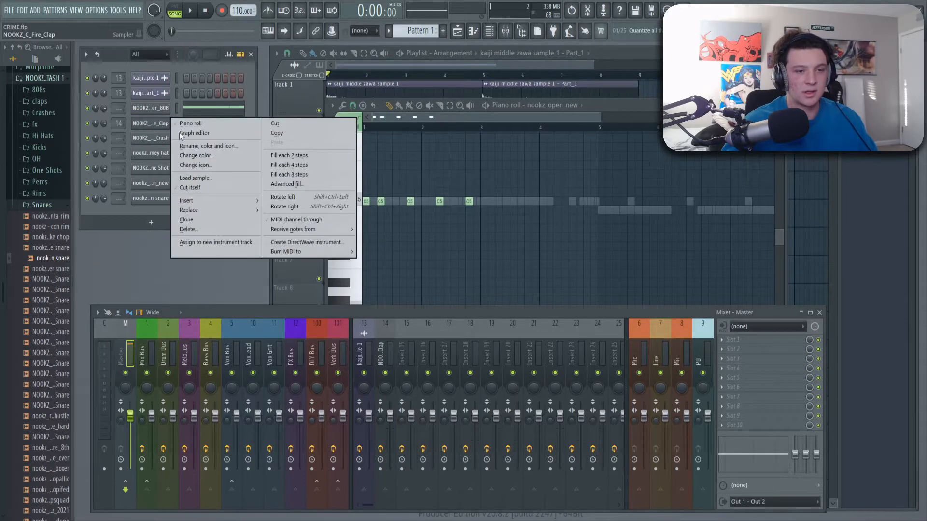
click(292, 134)
right_click(143, 198)
click(294, 219)
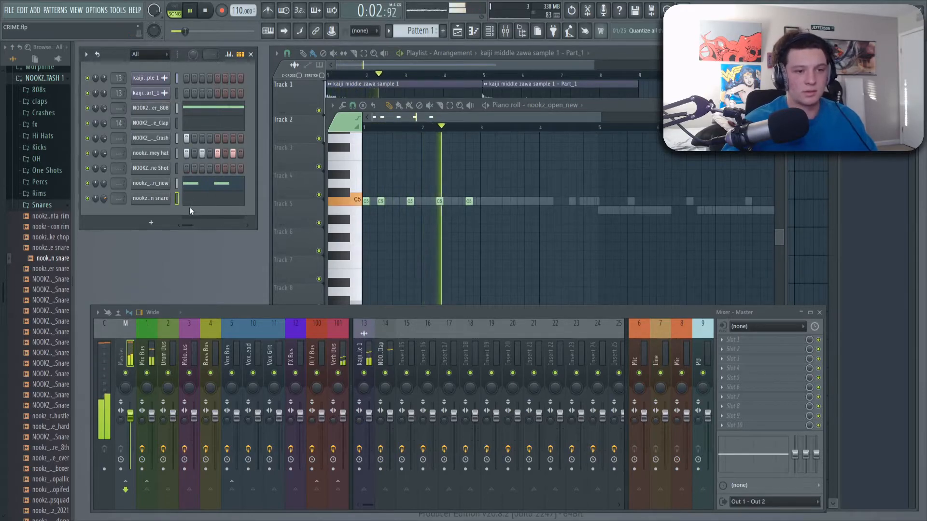
Route the nookz - ruban snare channel to mixer Insert 15
right_click(411, 355)
mouse_move(489, 344)
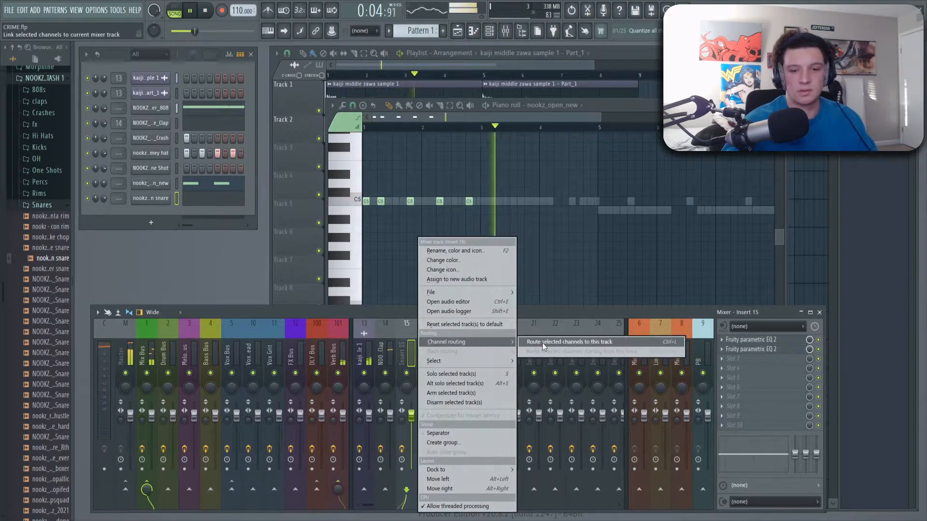
click(542, 342)
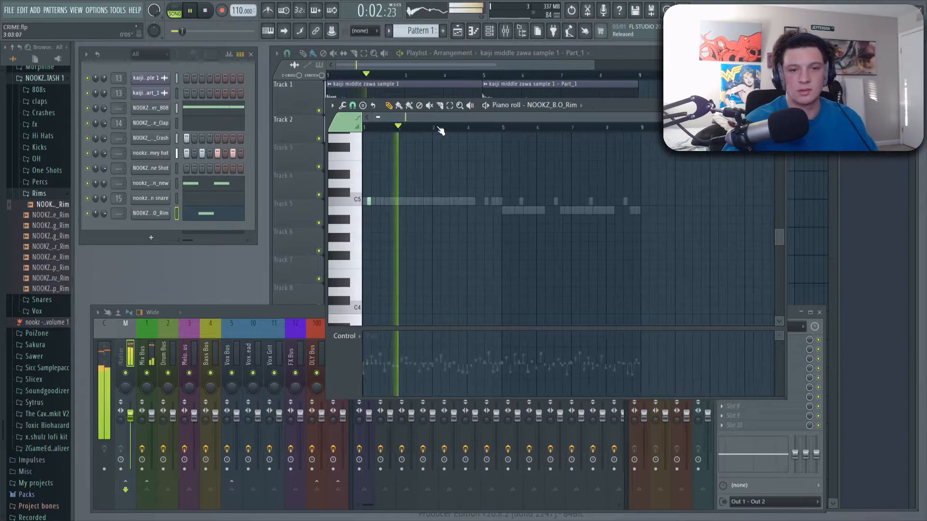
Add C5 rim hits to the NOOKZ_B.O_Rim channel: one early in bar 3 and three consecutive hits at the end of bar 4
scroll(441, 131, up, 3)
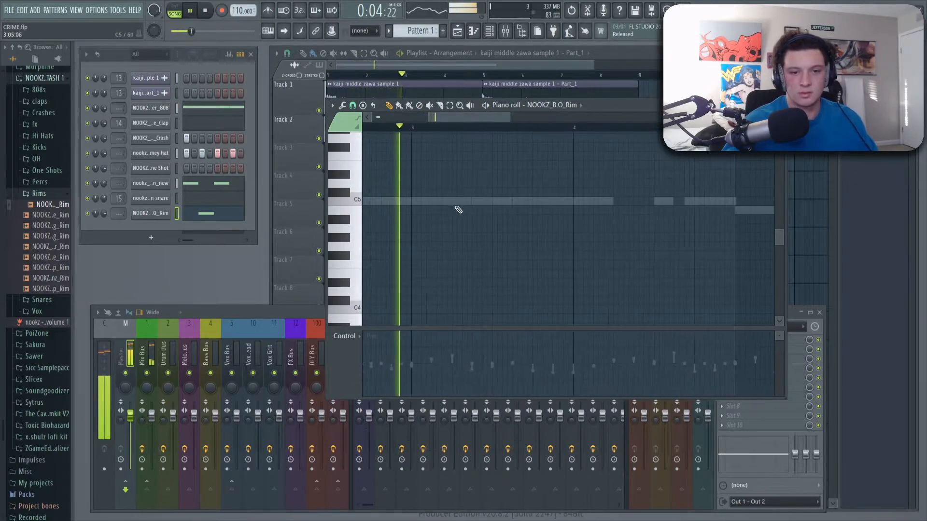
click(462, 203)
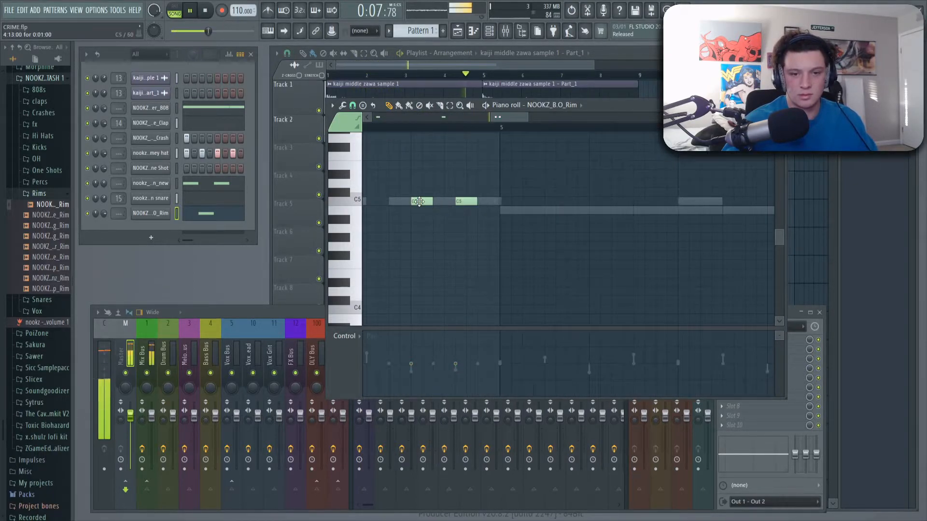
click(441, 204)
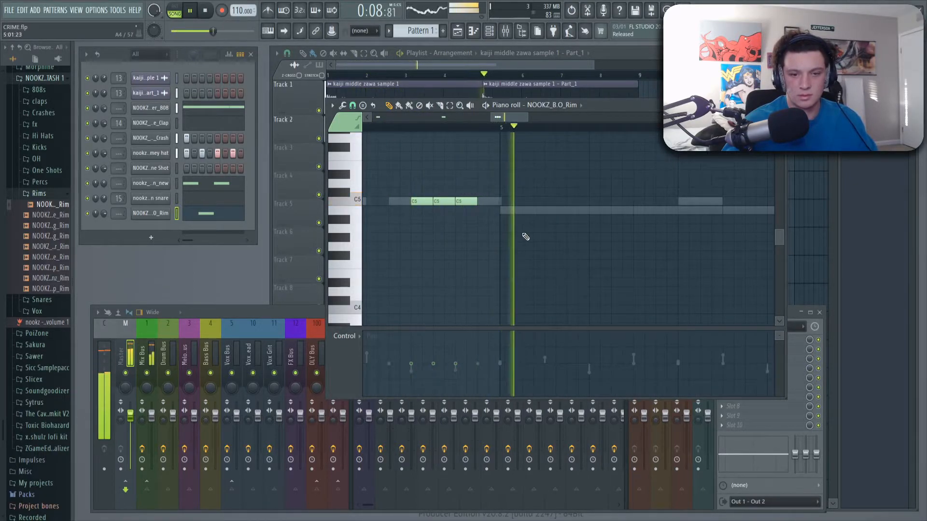
scroll(496, 130, down, 4)
key(space)
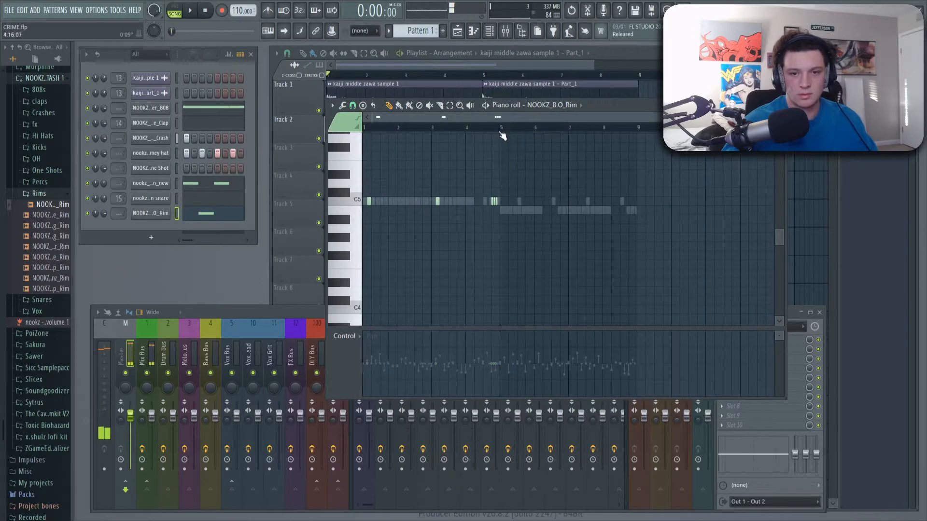
Duplicate the rim notes of bars 1 to 4 into bars 5 to 8 and deselect them
ctrl+drag(500, 131, 375, 169)
key(ctrl+b)
key(ctrl+d)
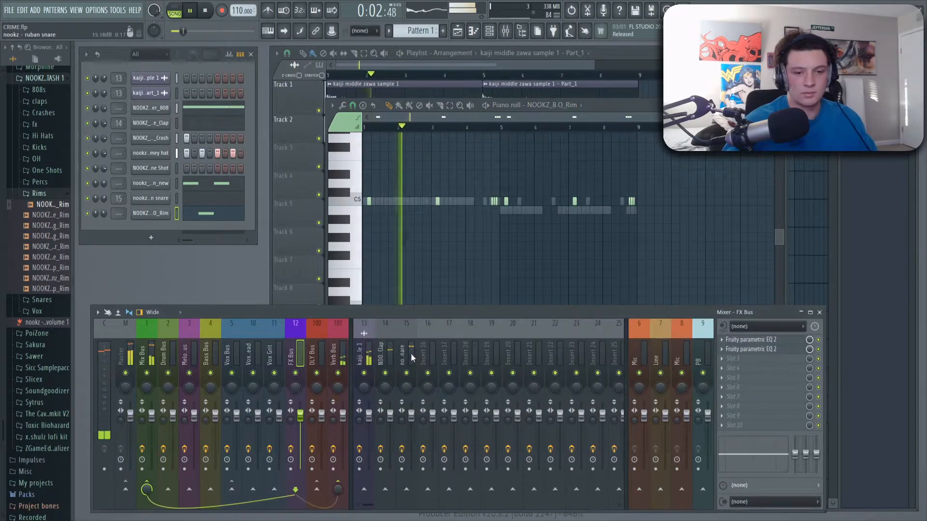
Route the NOOKZ_B.O_Rim, nookz - grimey hat and NOOKZ_B_Trapper_808 channels to mixer Inserts 16, 17 and 18
right_click(437, 354)
mouse_move(476, 343)
click(570, 343)
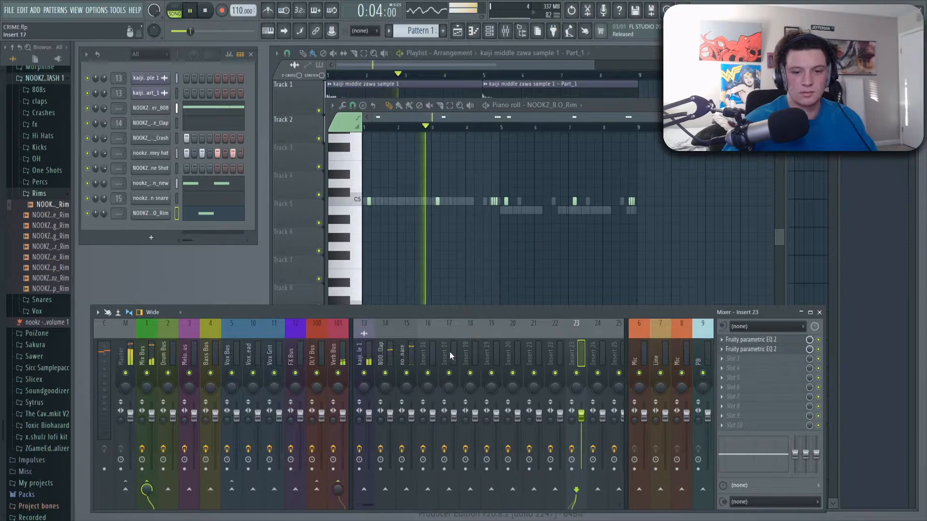
right_click(430, 360)
click(563, 341)
right_click(425, 357)
mouse_move(483, 343)
click(574, 335)
right_click(425, 354)
key(Escape)
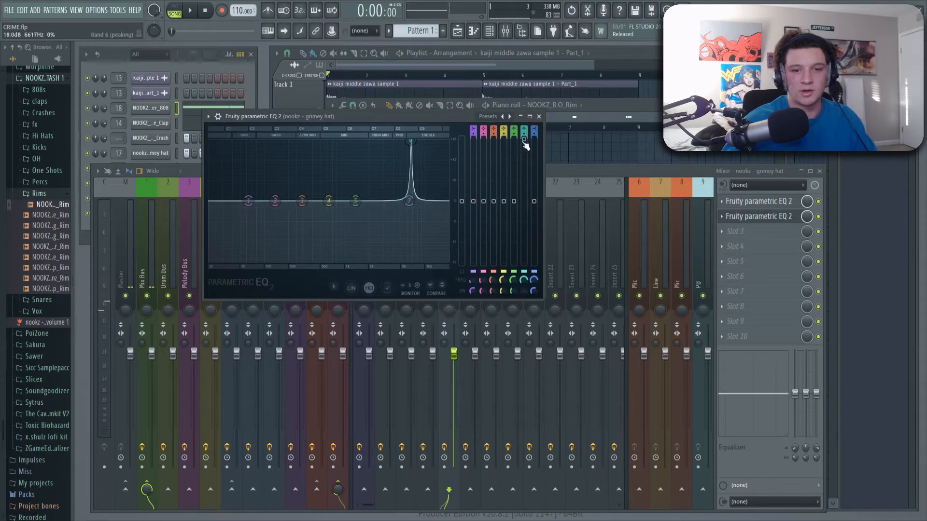
Turn the narrow band 6 boost in the grimey hat's Fruity parametric EQ 2 into a cut and play the beat
drag(525, 145, 524, 215)
key(space)
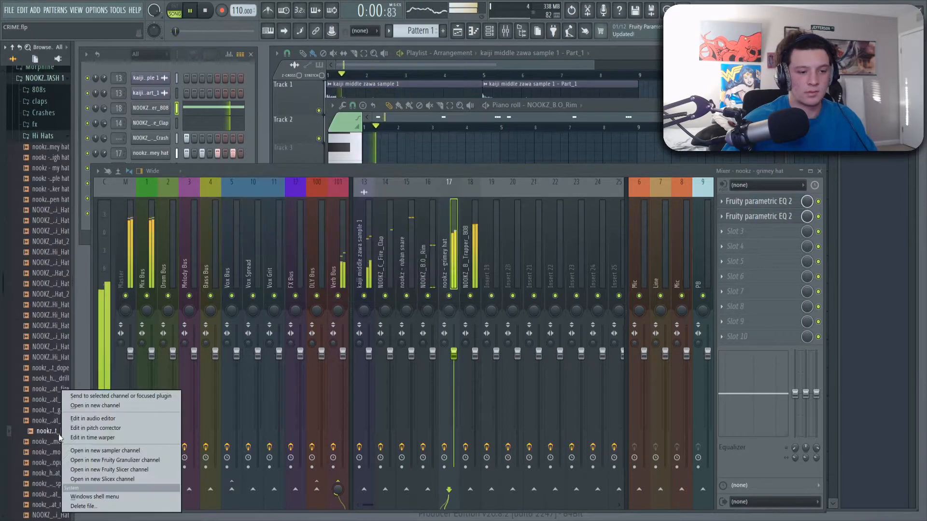
Add nookz_hi_hat_low from the Hi Hats folder as a new channel, close its settings and open its piano roll
click(123, 407)
click(396, 146)
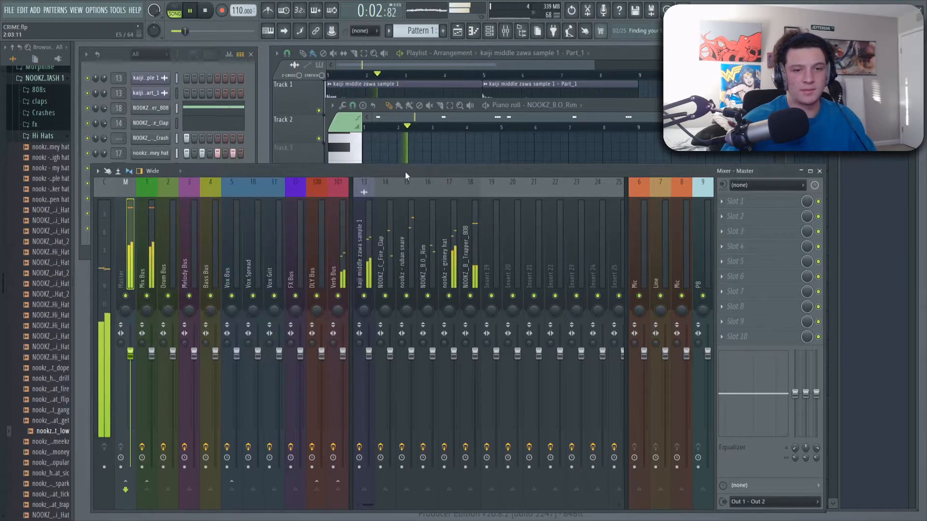
drag(397, 164, 402, 409)
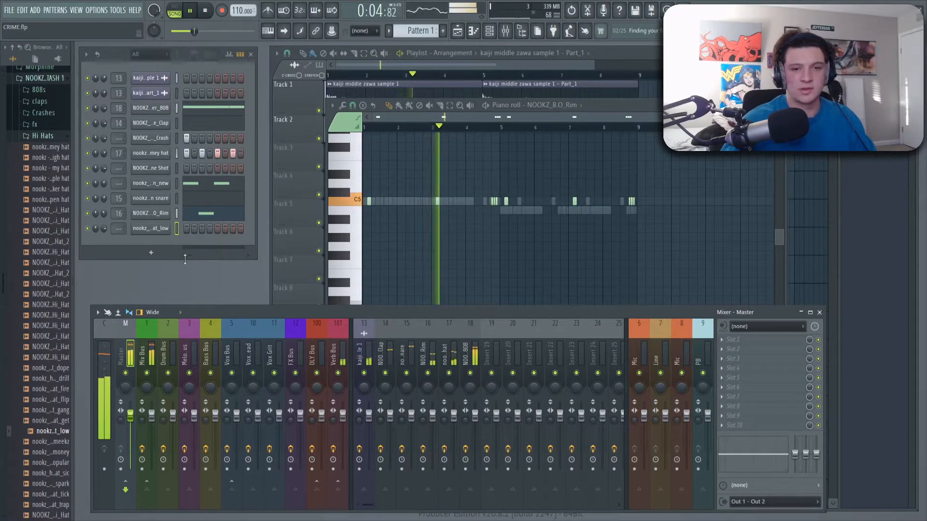
right_click(163, 231)
click(190, 228)
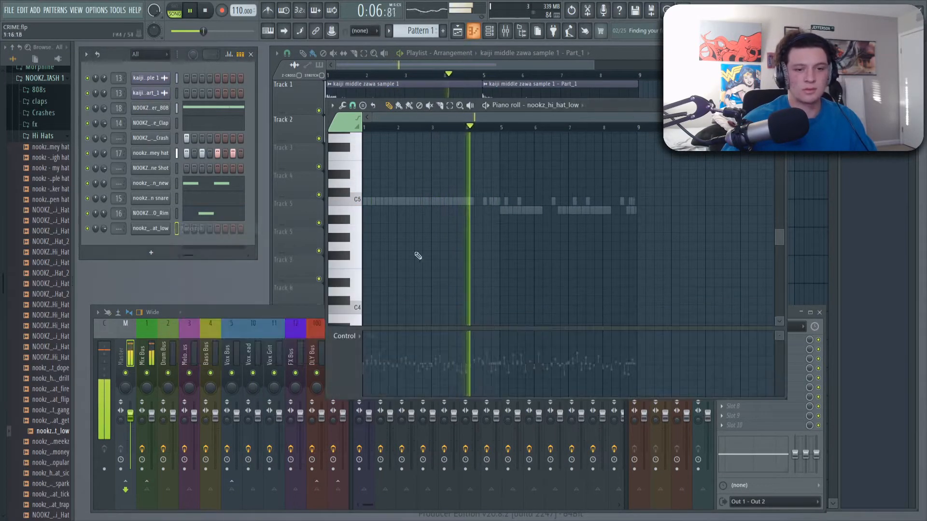
Place a fast four-note C5 roll in bar 1 of the nookz_hi_hat_low channel and play it back
key(space)
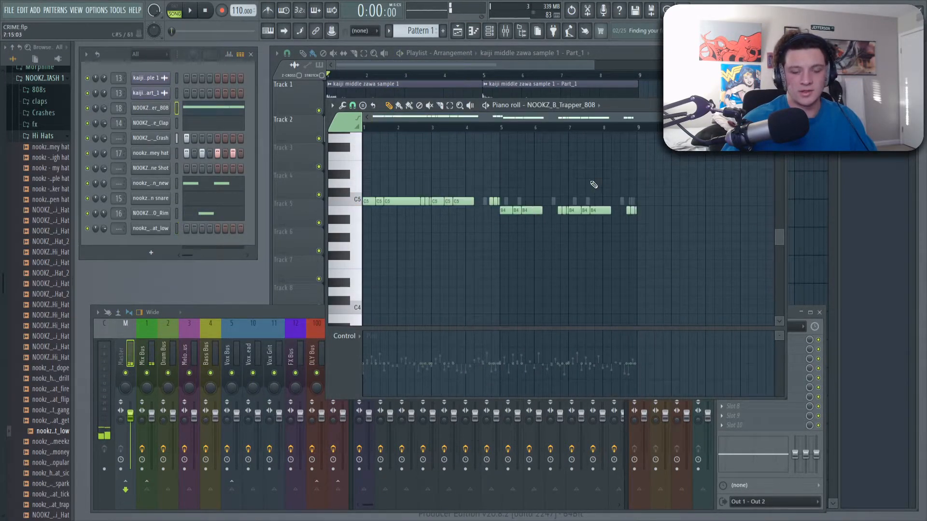
scroll(471, 119, up, 4)
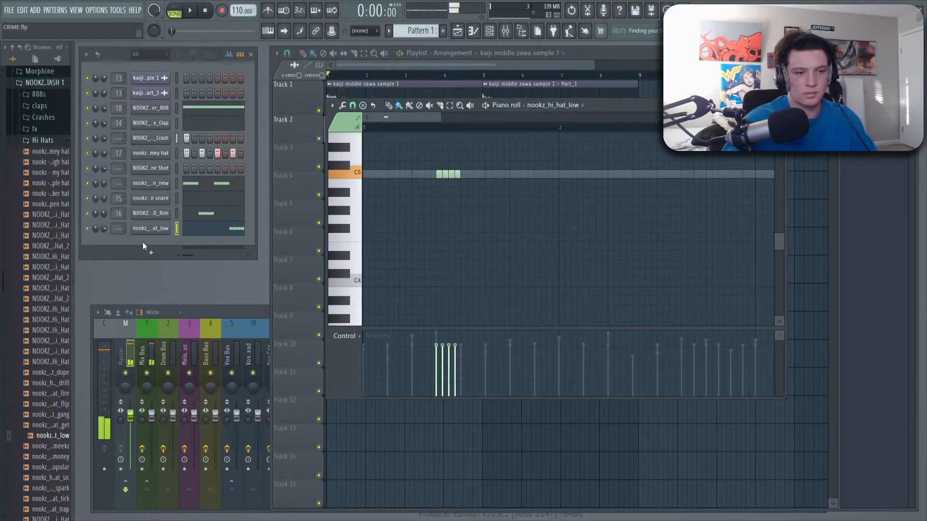
key(space)
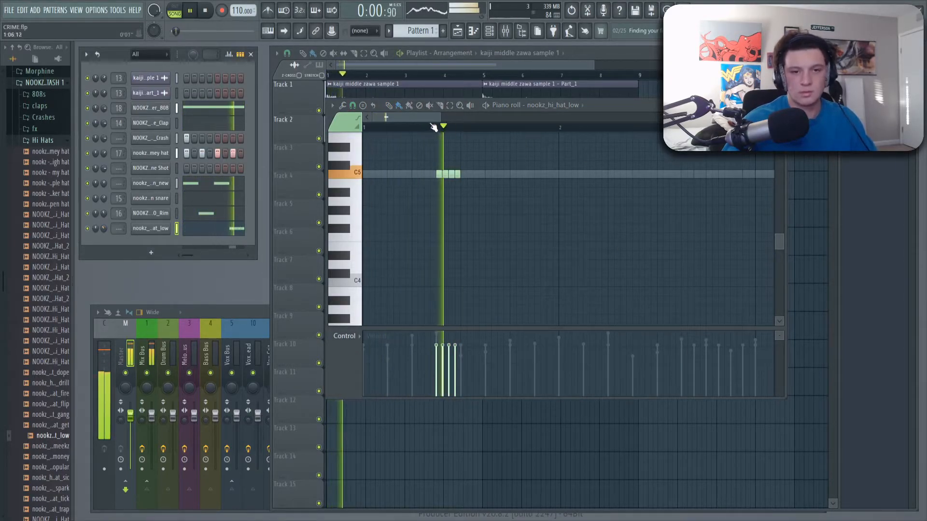
scroll(437, 124, down, 5)
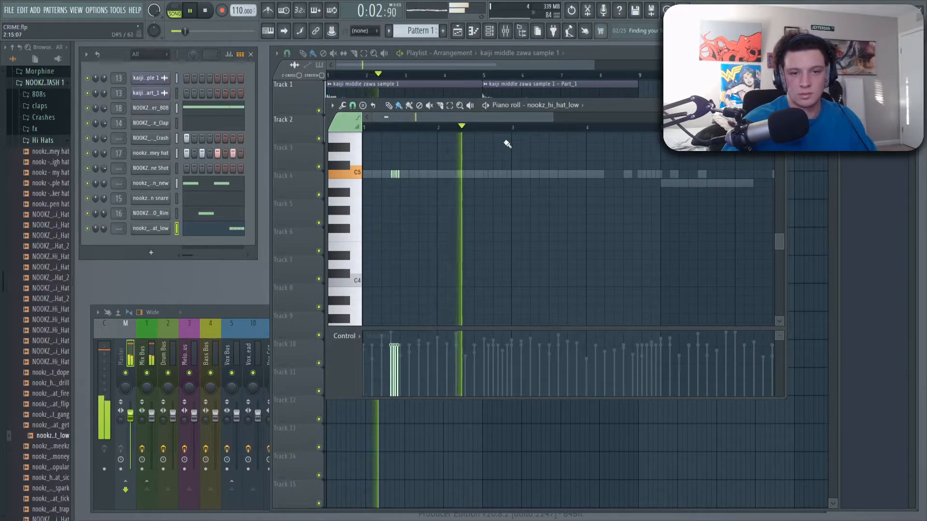
Place a fast C5 hat roll just before bar 3, copy it to shortly after the start of bar 3, and play it
scroll(485, 131, up, 4)
key(space)
drag(513, 182, 429, 175)
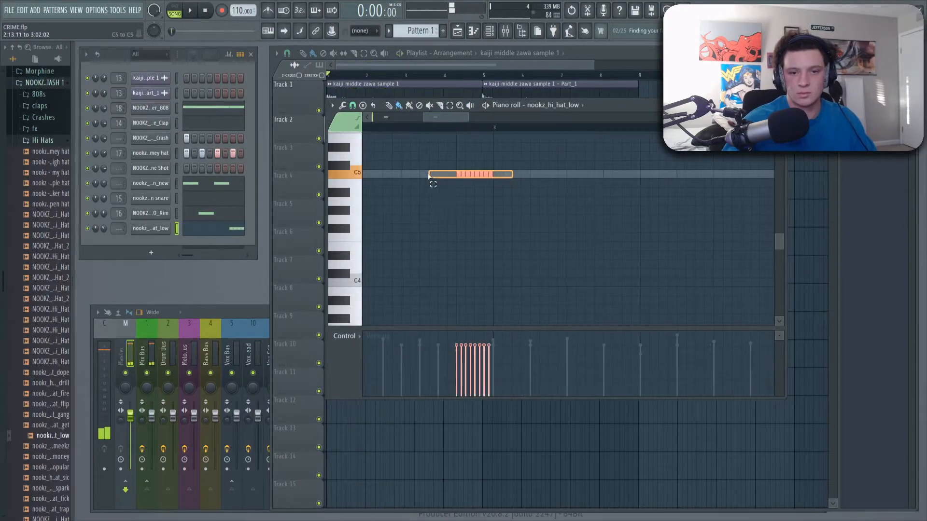
scroll(513, 135, down, 4)
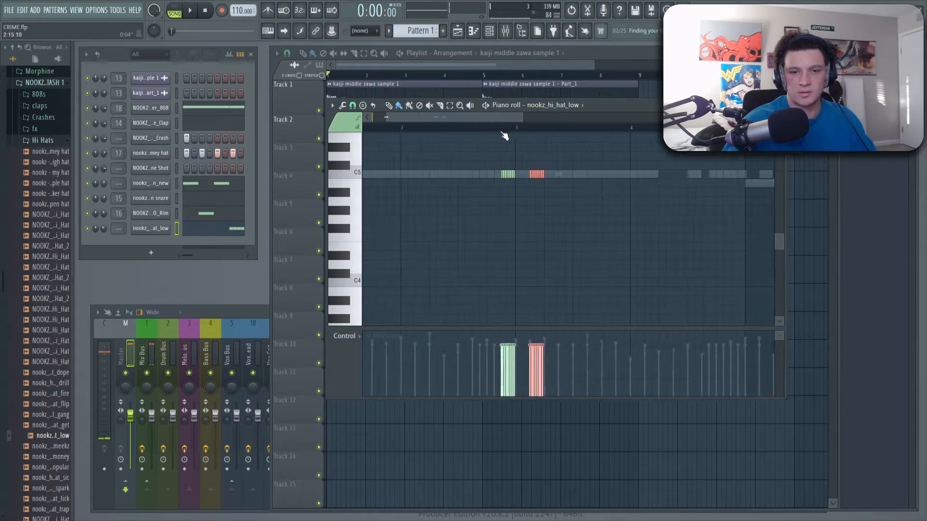
key(space)
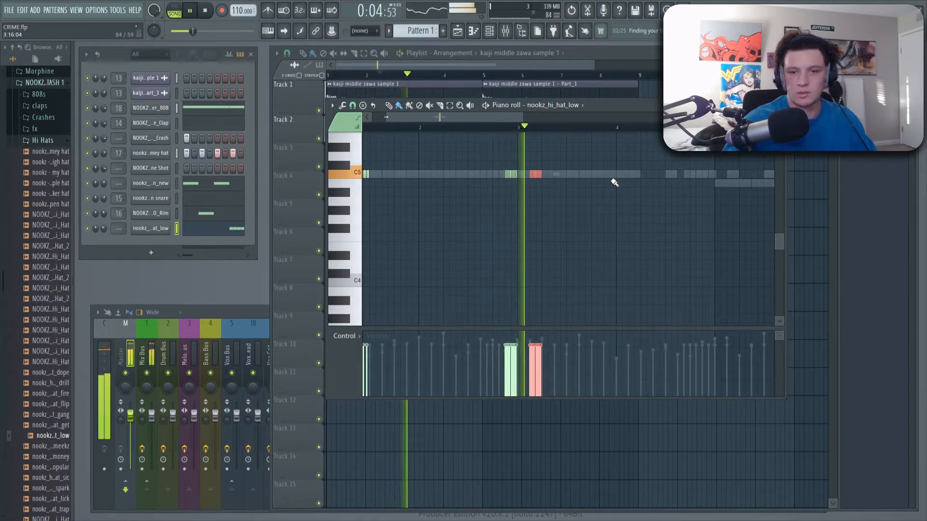
scroll(488, 128, down, 3)
scroll(489, 128, up, 5)
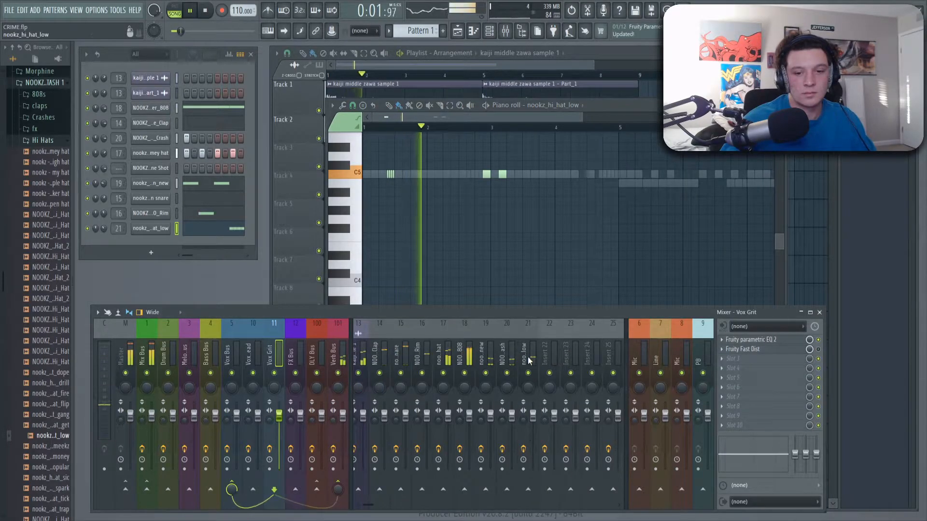
Lower the low-pass and raise the high-pass cutoff in Fruity parametric EQ 2 on the nookz_hi_hat_low insert, then close it
click(530, 361)
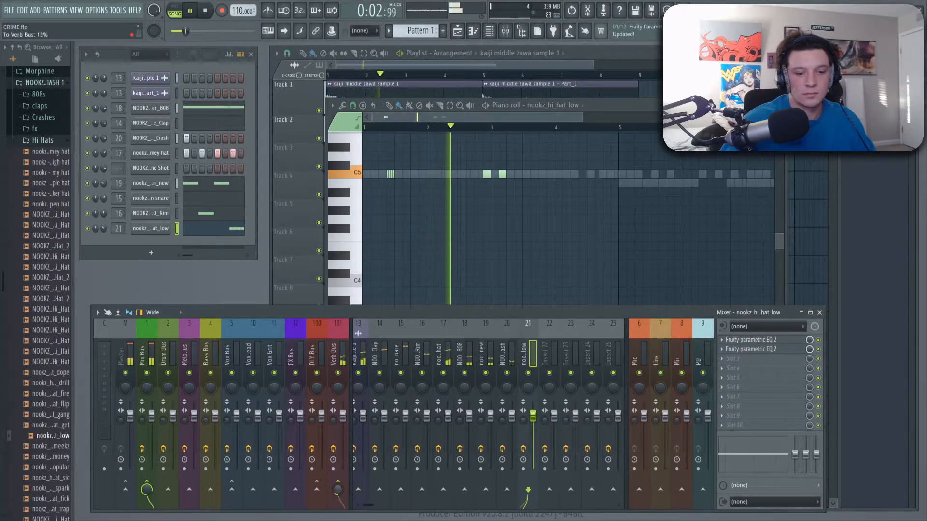
click(709, 349)
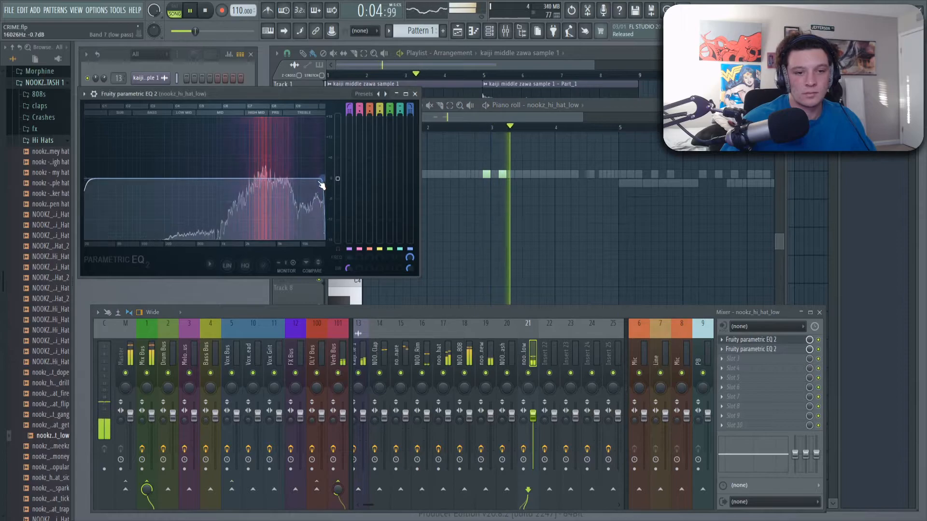
drag(322, 186, 284, 183)
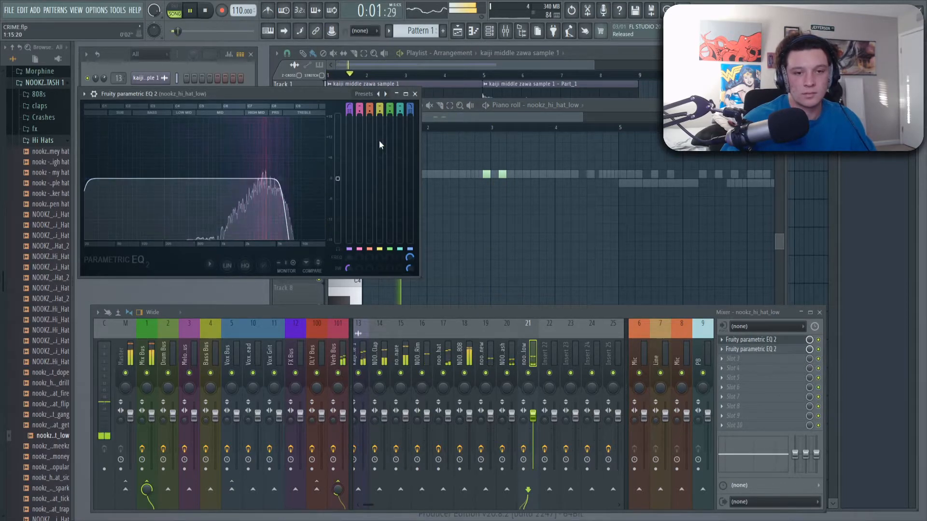
drag(103, 181, 149, 180)
key(Escape)
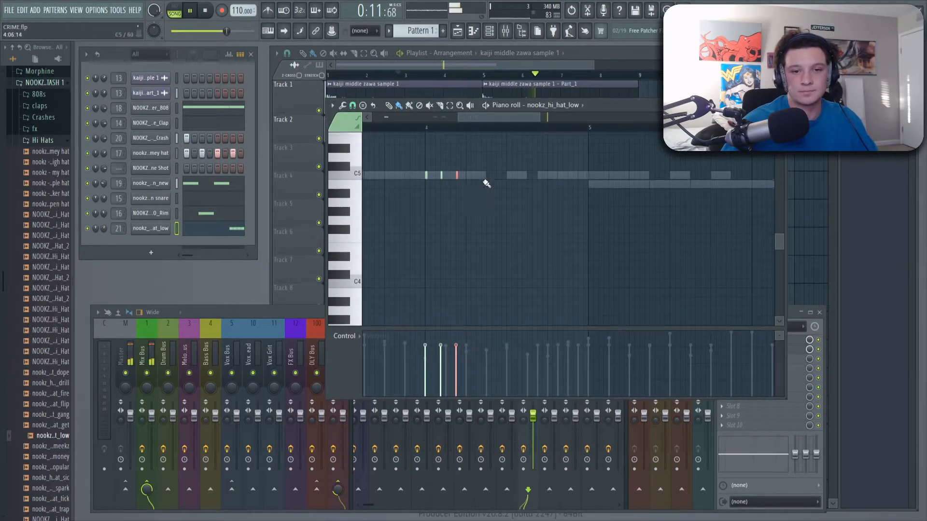
Transpose the three nookz_hi_hat_low notes at the start of bar 4 down an octave to C4 and play the beat
drag(489, 195, 420, 173)
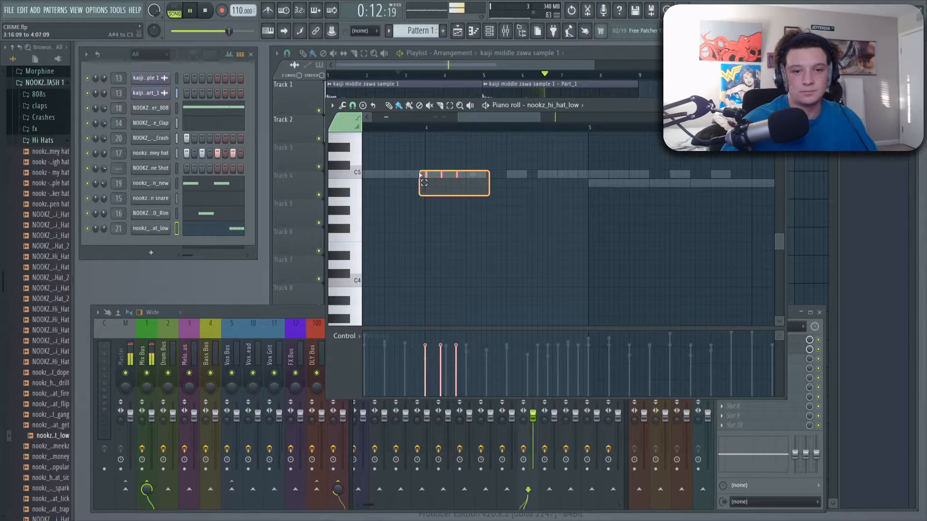
key(space)
scroll(449, 137, down, 2)
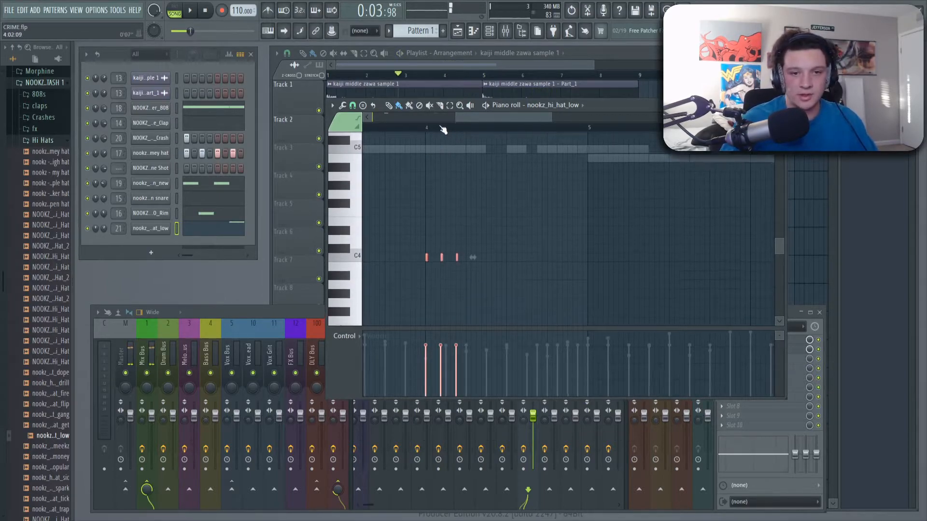
scroll(440, 128, down, 4)
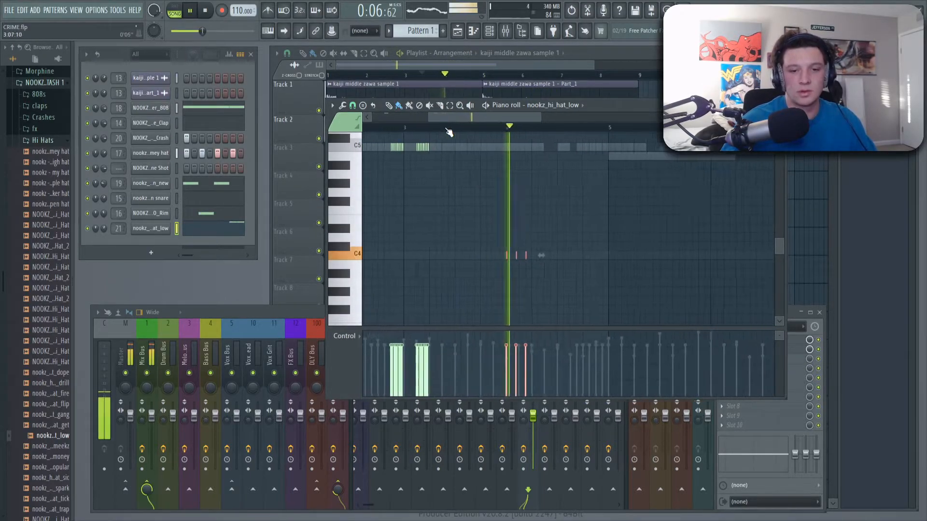
scroll(449, 133, up, 4)
scroll(449, 132, down, 4)
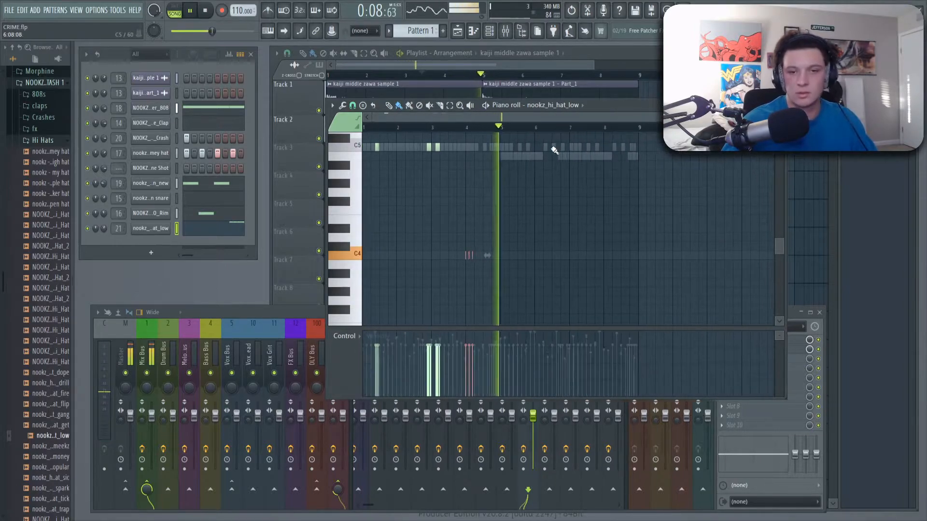
Audition samples in the Snares folder and add NOOKZ_OH_Kenny_Snare as a new channel
click(48, 141)
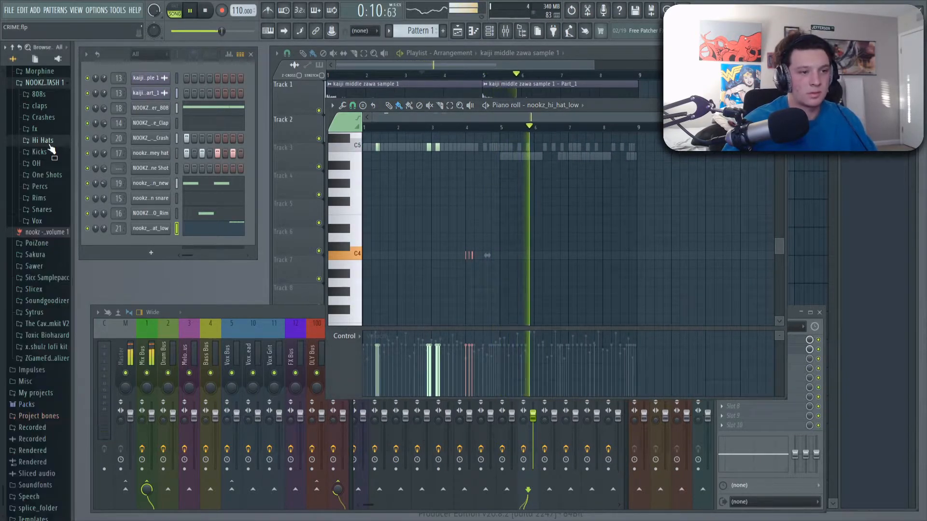
click(48, 210)
click(52, 289)
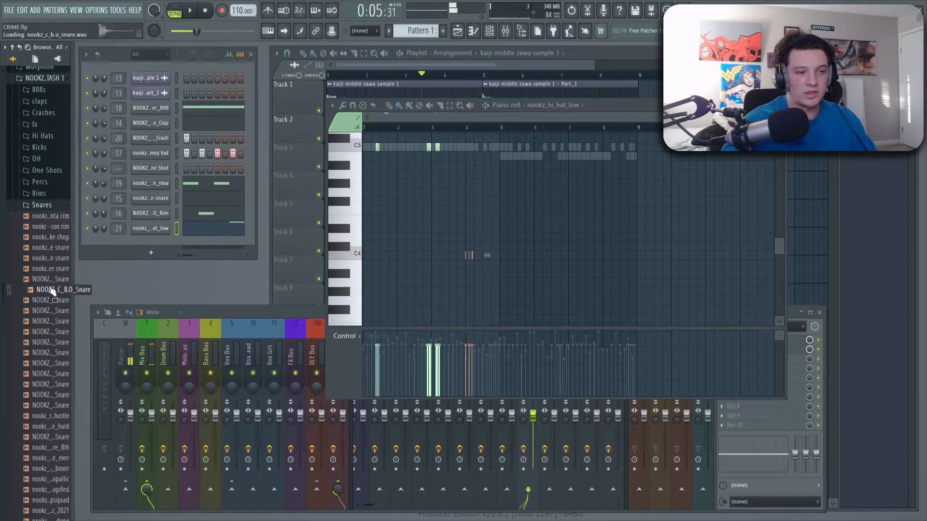
drag(63, 260, 154, 241)
right_click(164, 253)
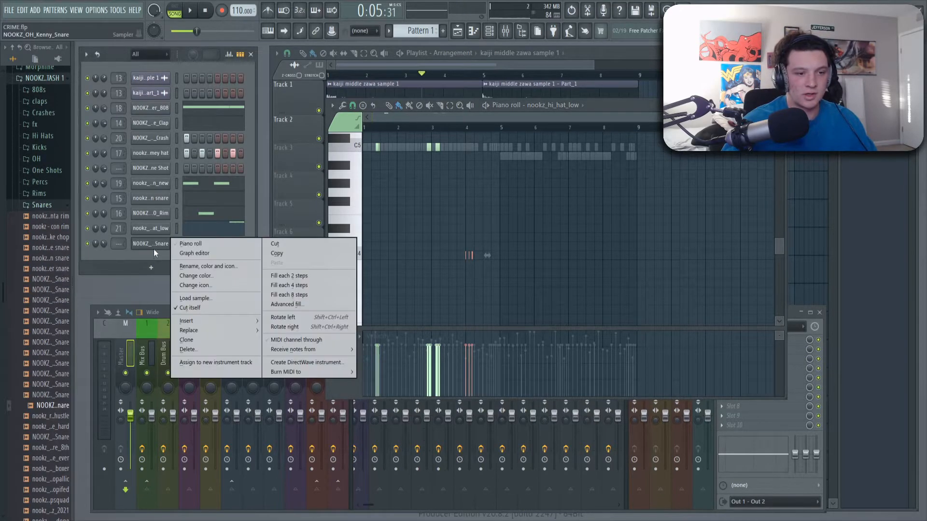
click(154, 250)
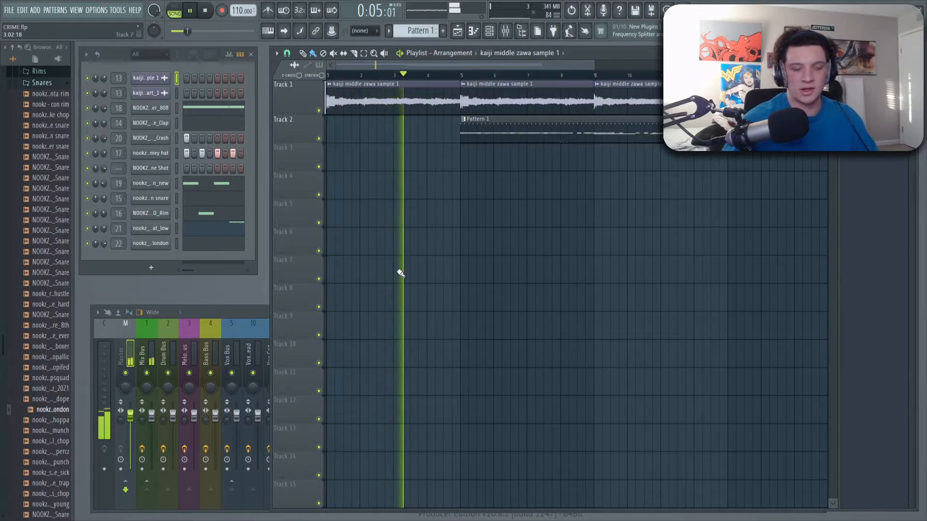
Add NOOKZ_C_Hit_Kick from the Kicks folder as a new channel and close its settings
scroll(475, 78, down, 1)
scroll(428, 68, up, 2)
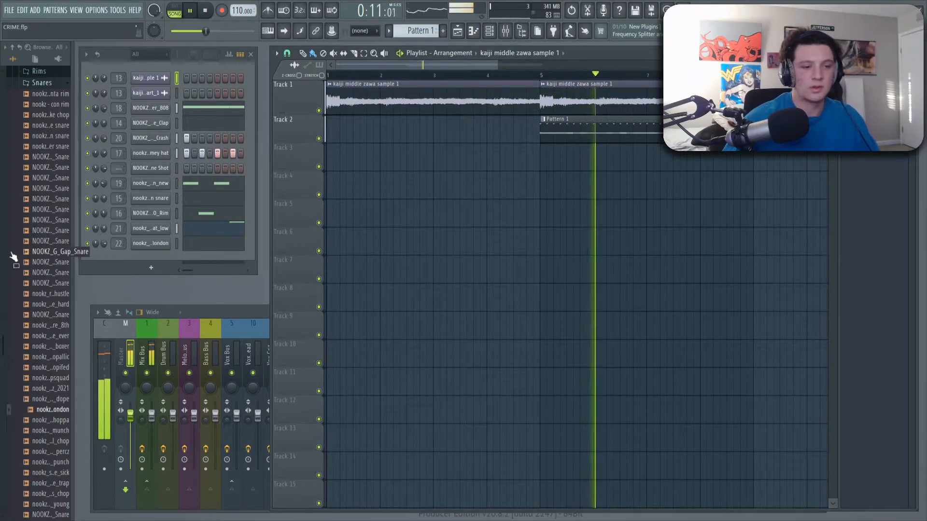
click(30, 83)
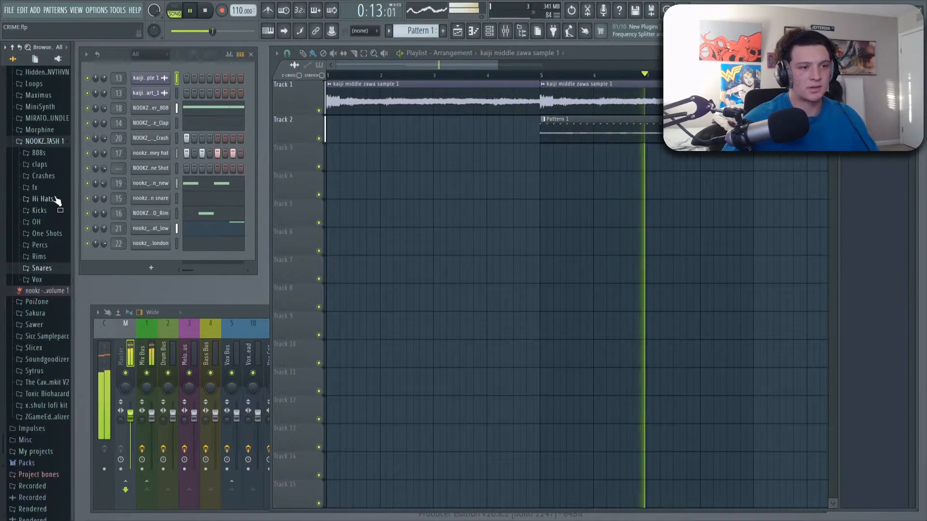
click(40, 205)
right_click(51, 274)
click(78, 283)
key(Escape)
Copy the NOOKZ_B_Trapper_808 notes and paste them into the NOOKZ_C_Hit_Kick channel
right_click(160, 109)
click(290, 119)
right_click(164, 259)
click(294, 280)
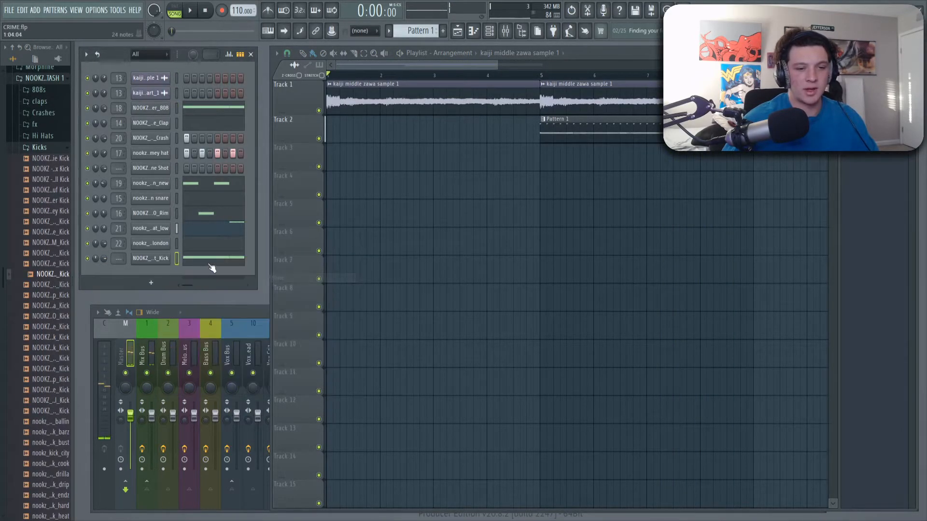
Restrict all NOOKZ_C_Hit_Kick notes to the single pitch C5 with the piano roll limiter
click(212, 261)
key(alt+k)
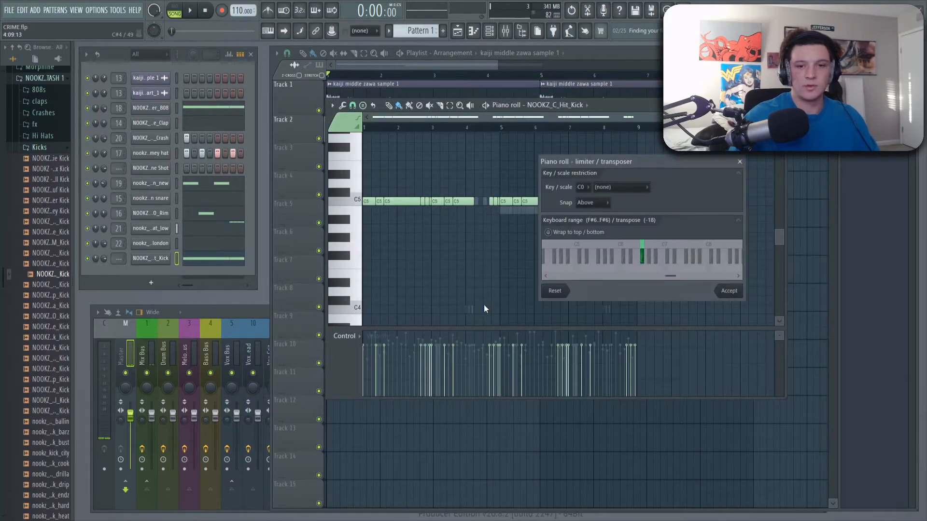
click(735, 293)
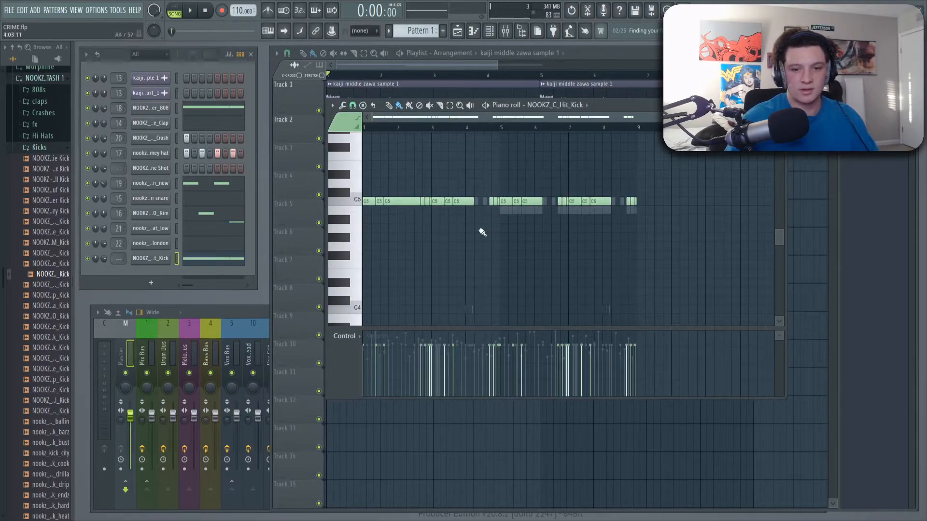
Raise the velocity of all NOOKZ_C_Hit_Kick notes to about 97% during playback and enlarge the mixer vertically
key(ctrl+a)
key(space)
key(space)
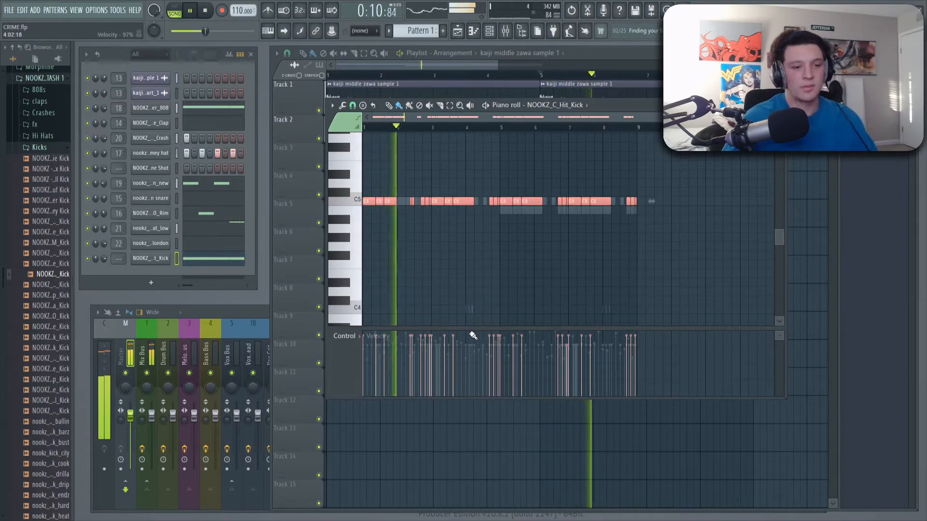
click(220, 308)
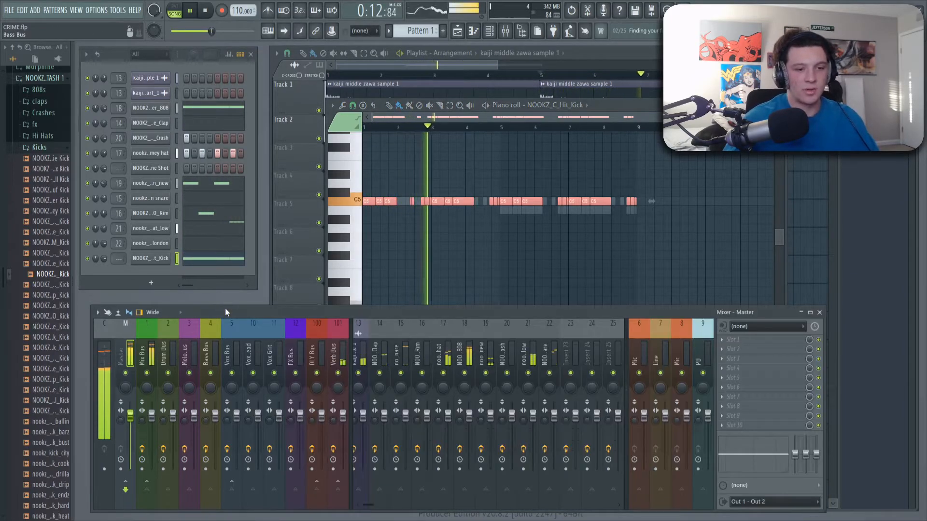
drag(225, 308, 216, 79)
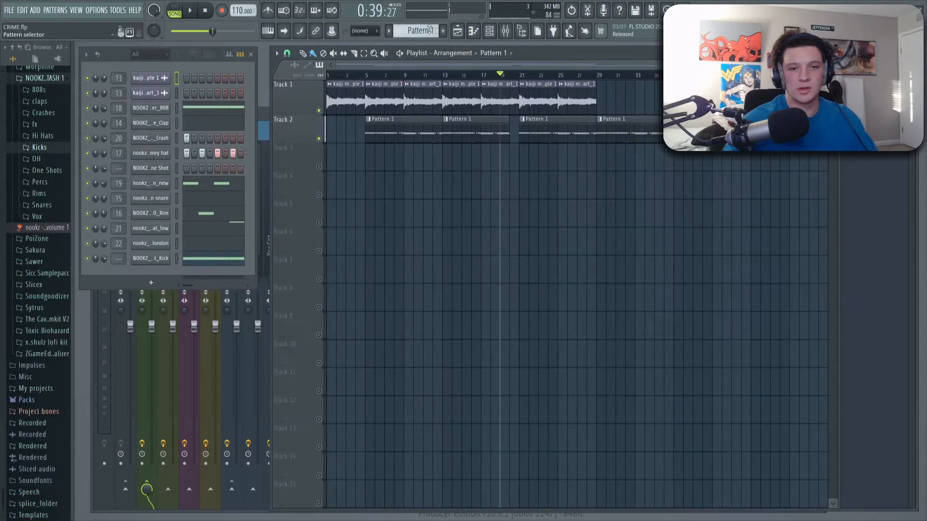
Split Pattern 1 by channel so every drum has its own pattern and playlist track
click(415, 30)
click(523, 152)
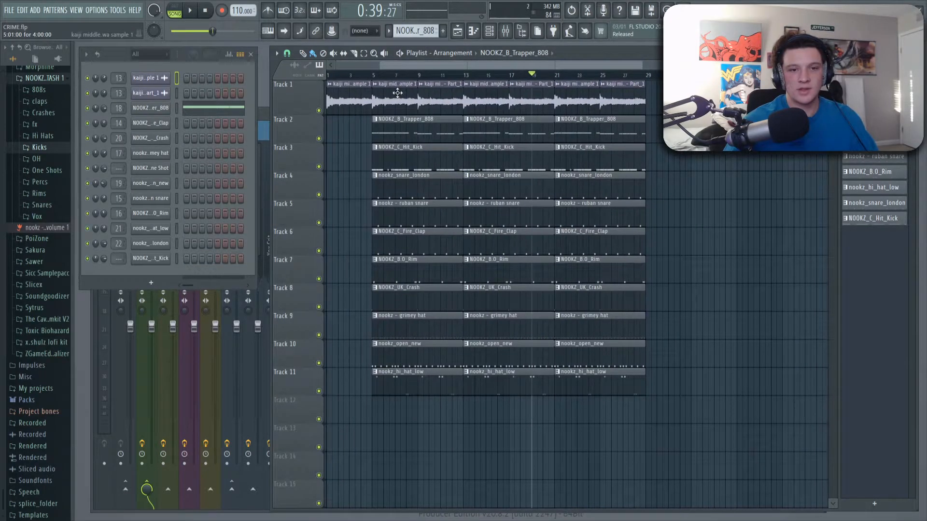
Clear the drum clips from bars 19 and 20 in the playlist and make the sample slice over those bars unique
drag(397, 83, 544, 416)
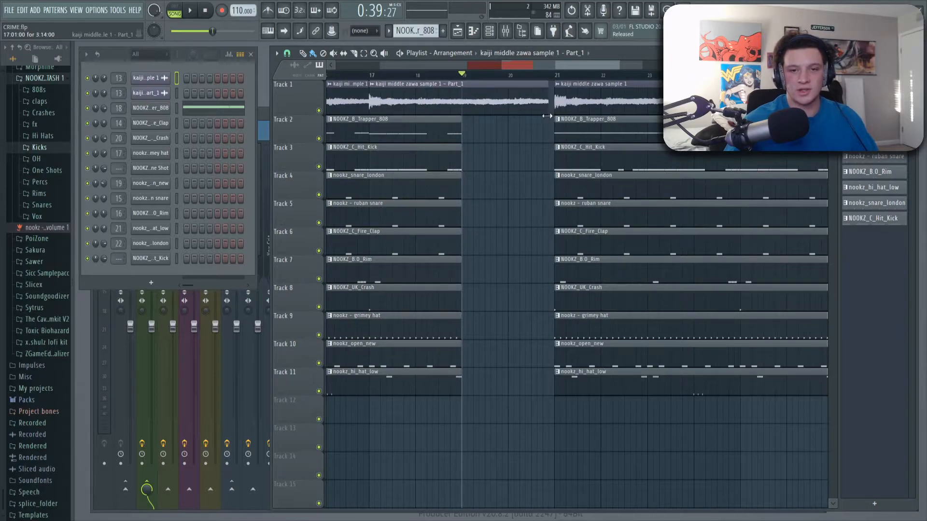
click(466, 85)
click(561, 105)
key(Return)
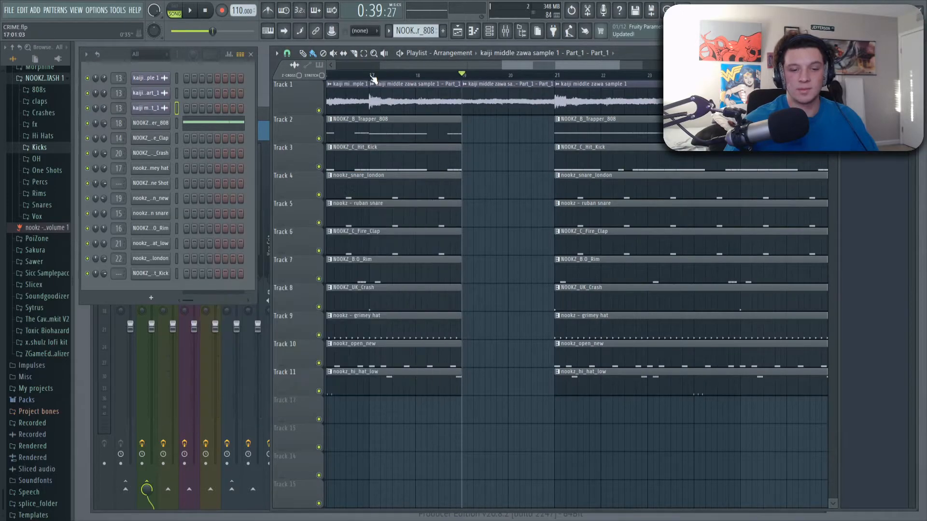
Move all drum pattern clips down one playlist track, leaving Track 2 empty beneath the sample
click(370, 76)
scroll(394, 85, down, 1)
drag(555, 115, 686, 454)
drag(345, 137, 461, 278)
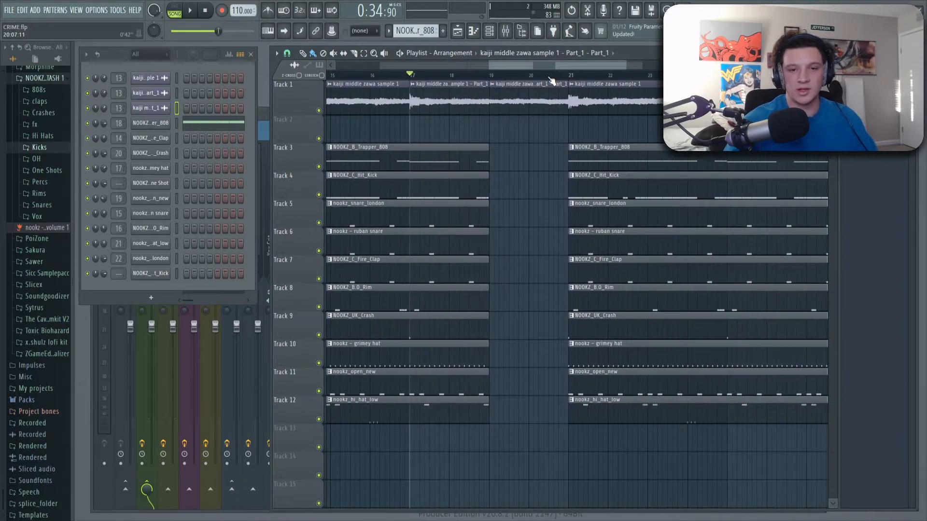
Play the arrangement from bar 17 through the two-bar drum break to check the transition into bar 21
scroll(552, 79, up, 3)
key(space)
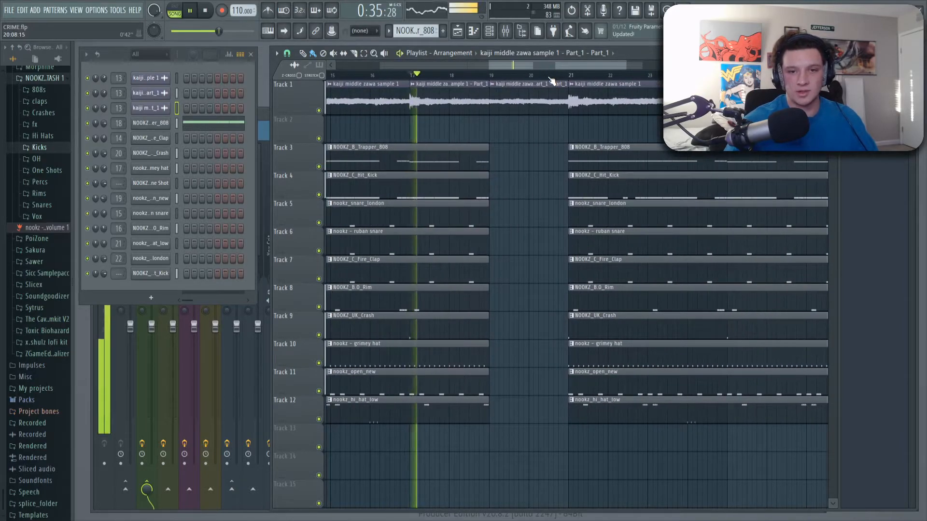
scroll(514, 79, down, 3)
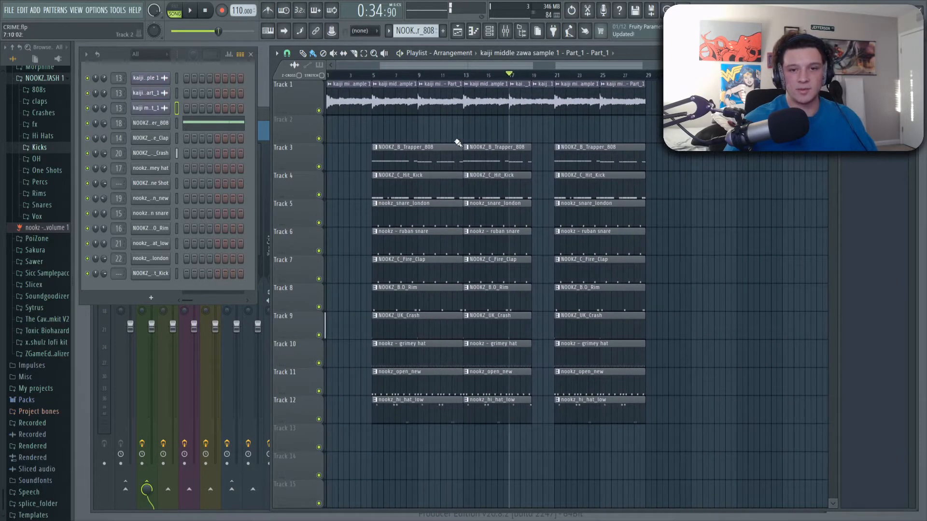
key(space)
scroll(571, 83, up, 3)
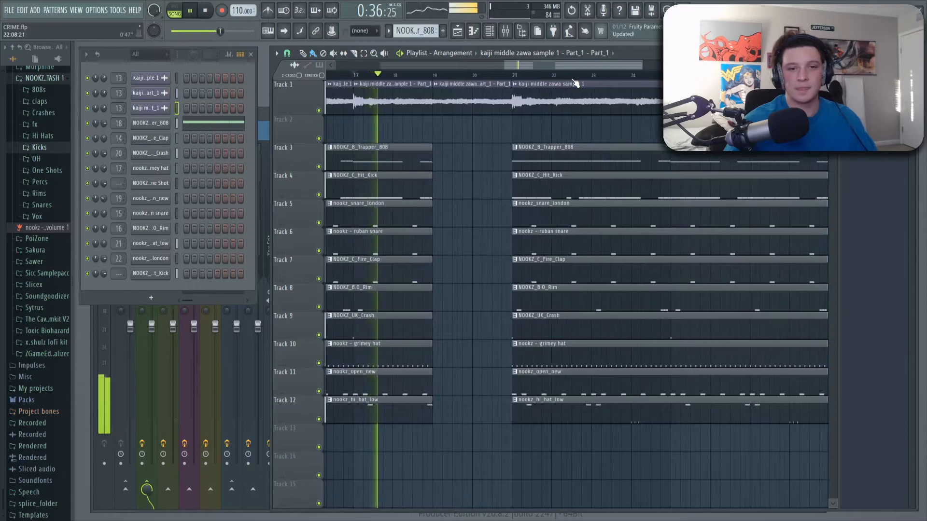
scroll(575, 83, down, 2)
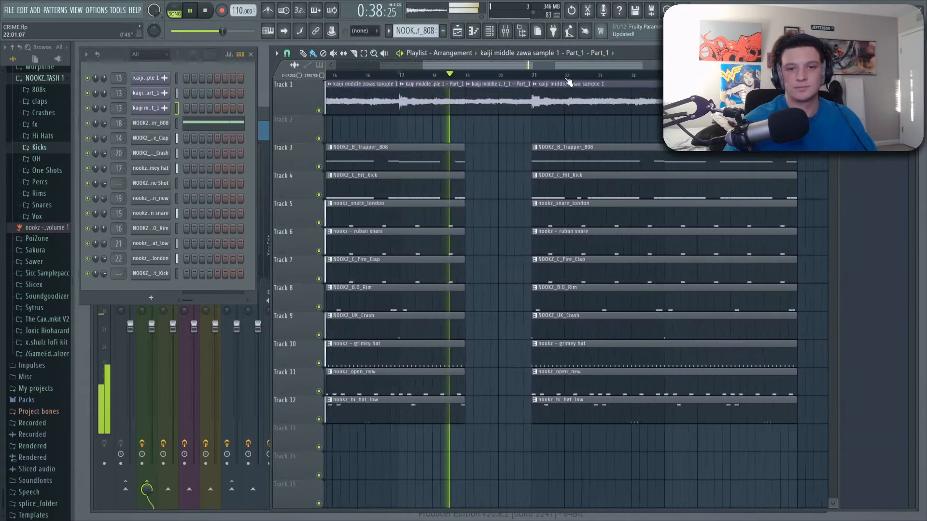
scroll(568, 82, down, 2)
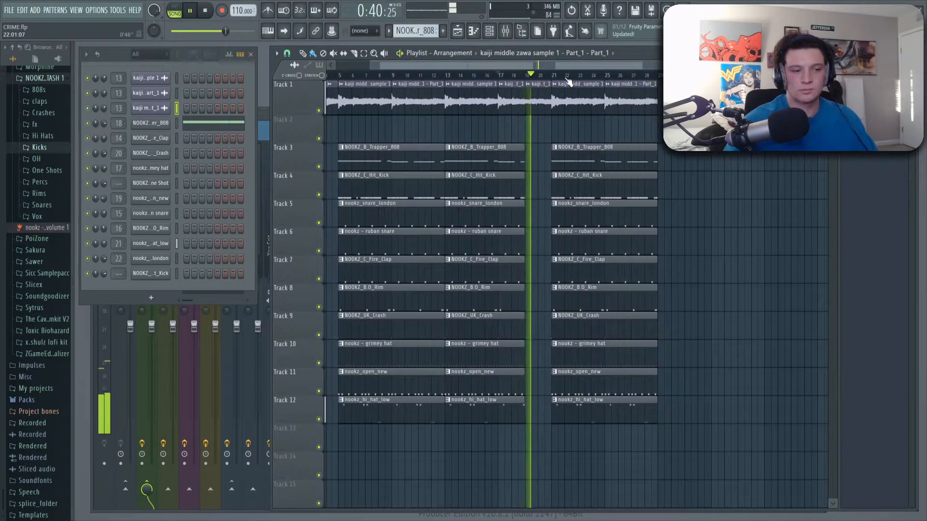
scroll(569, 82, up, 3)
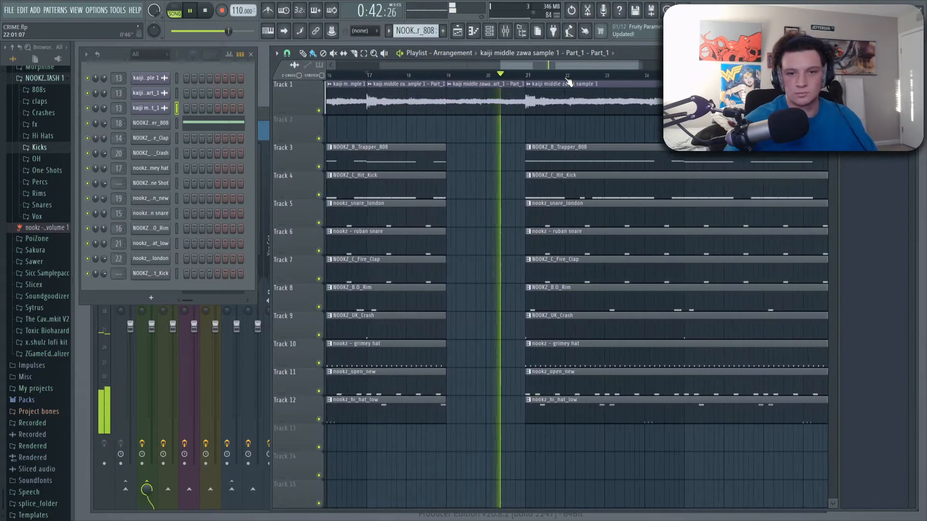
scroll(569, 82, down, 3)
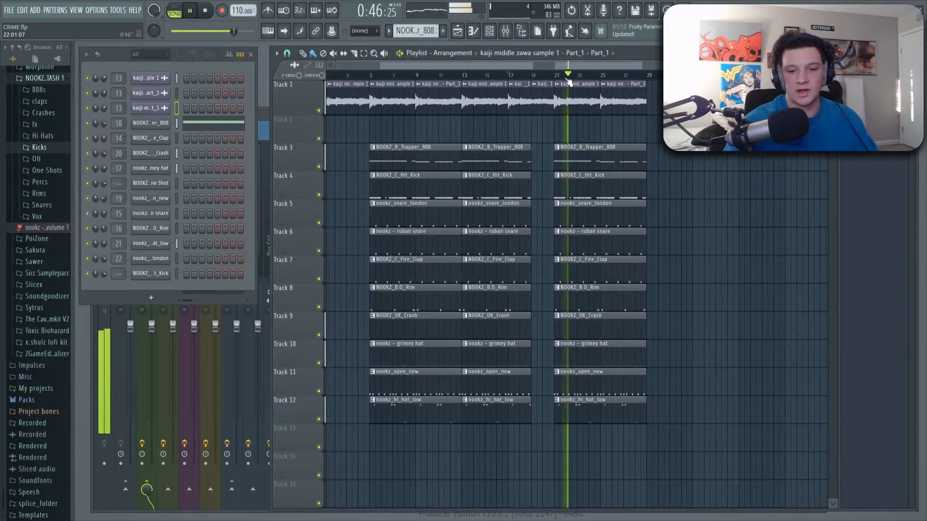
scroll(555, 126, up, 3)
key(space)
Add a second NOOKZ_B_Trapper_808 pattern in the break at bars 19 and 20, with a four-note B6 roll ending its second bar
scroll(447, 166, up, 1)
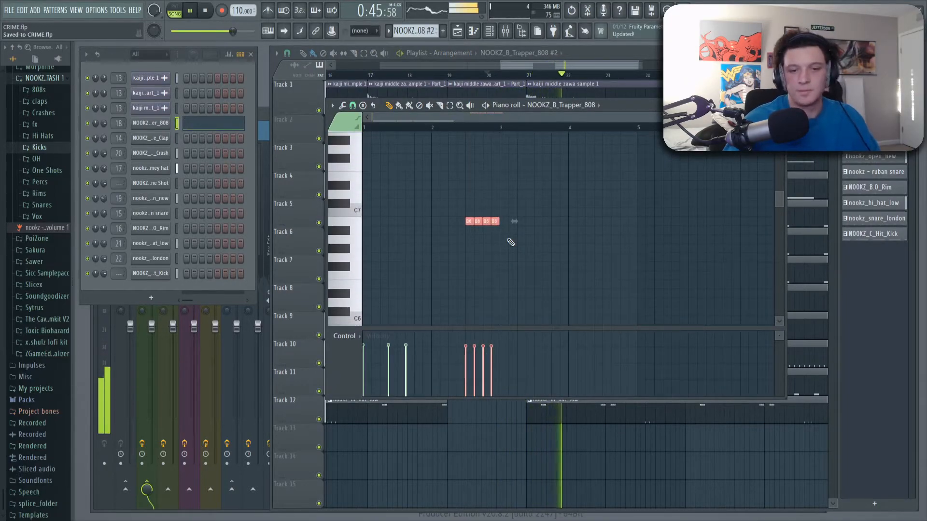
key(Escape)
scroll(590, 77, down, 6)
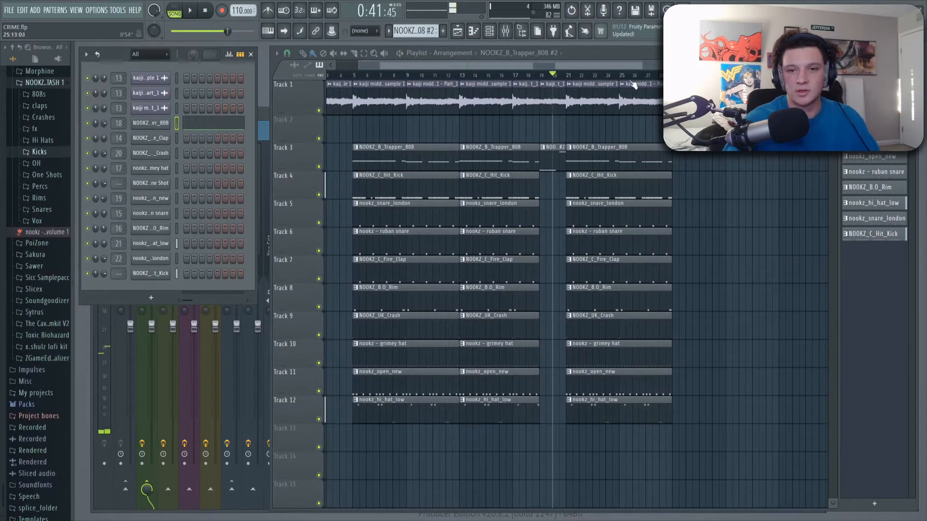
scroll(653, 77, down, 2)
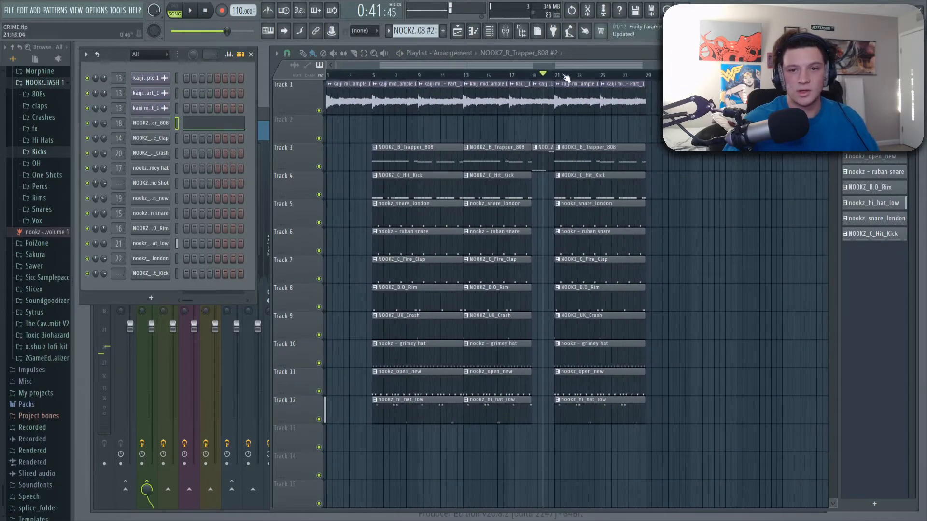
Create a new pattern named harp and open the NOOKZ - C Harp One Shot channel for note editing
click(443, 31)
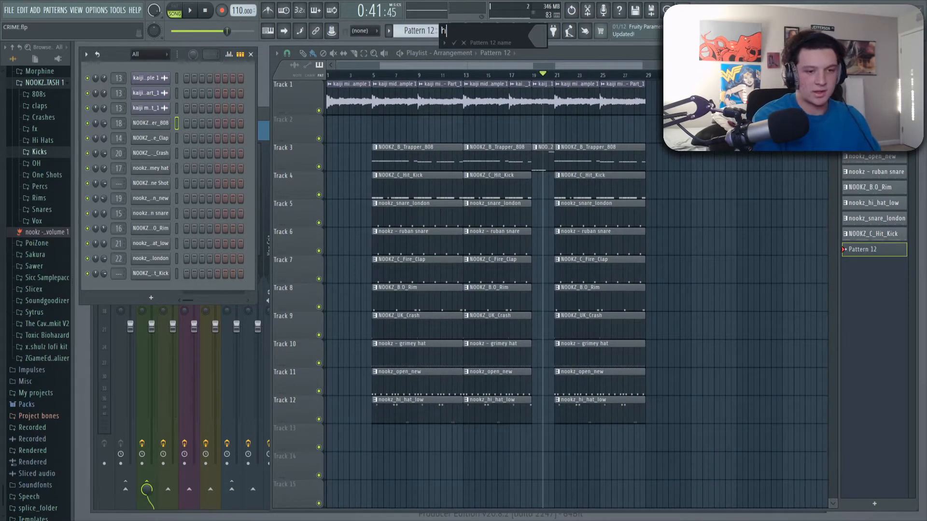
key(Return)
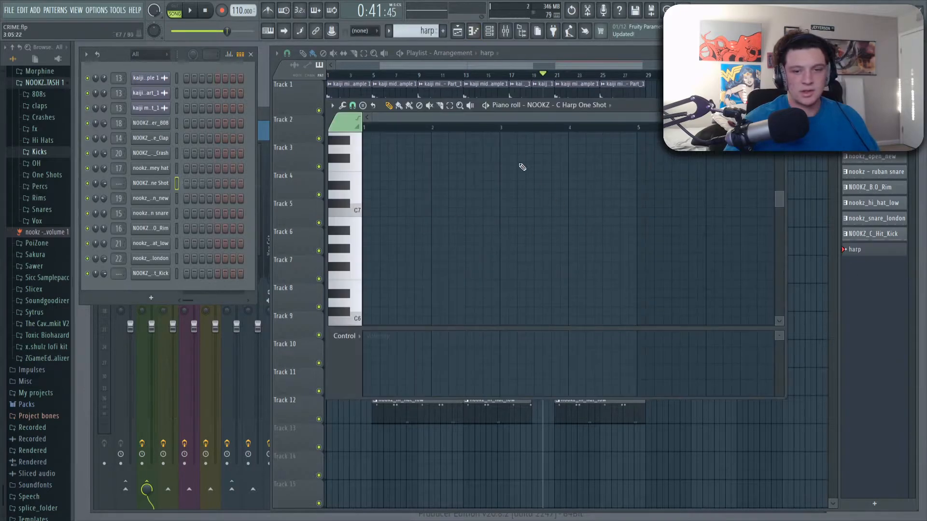
Write an eight-bar harp arpeggio cycling C4, B3, E4 and E3, using F#3 instead of E3 in bars 3–4 and 7–8
scroll(359, 216, down, 3)
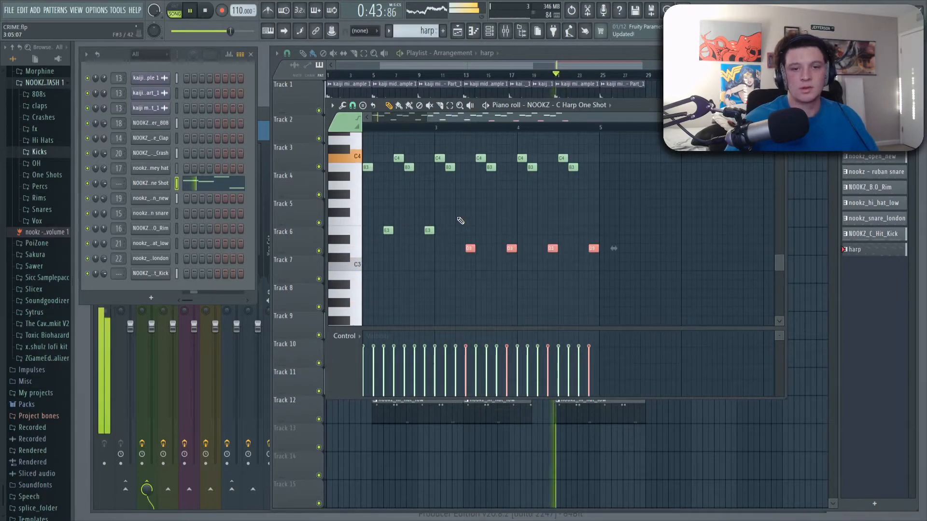
scroll(469, 131, down, 2)
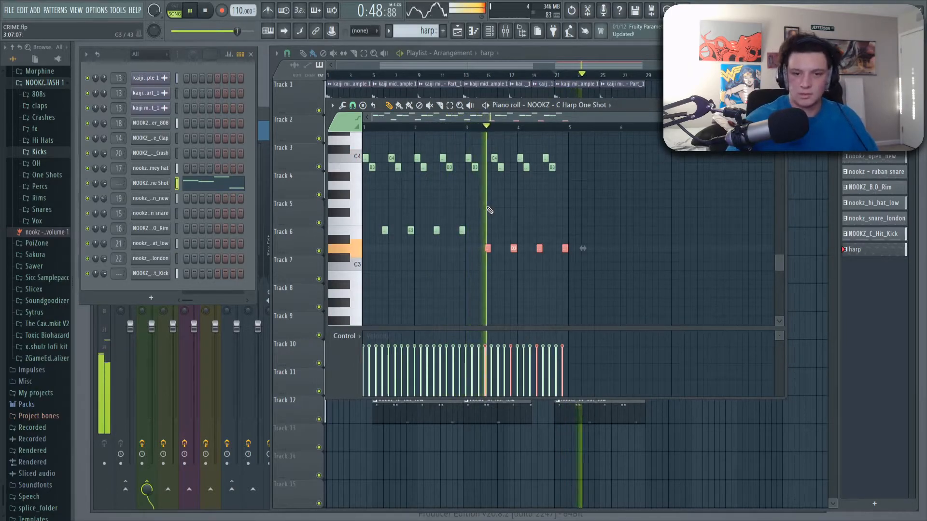
scroll(519, 241, up, 3)
key(space)
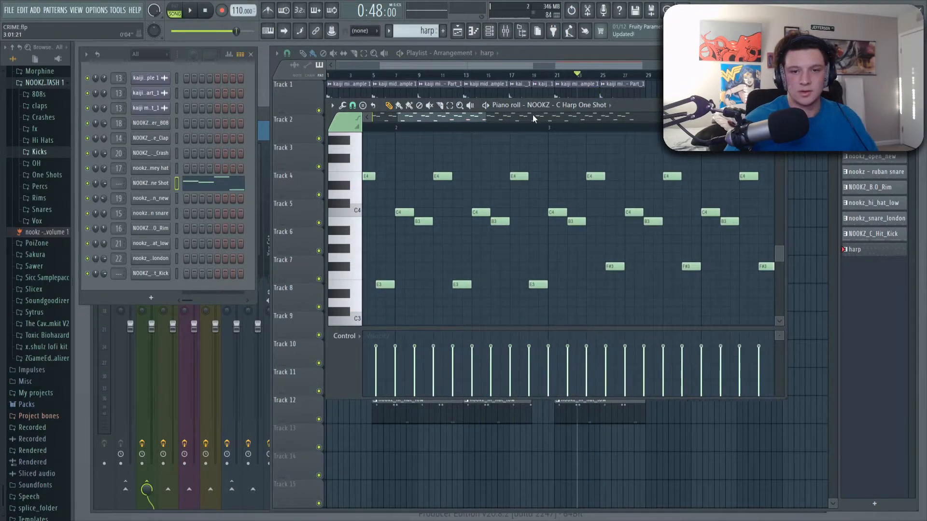
Raise the harp's C4 notes in bars 3 and 4 to G4 and play the melody with the beat
click(532, 115)
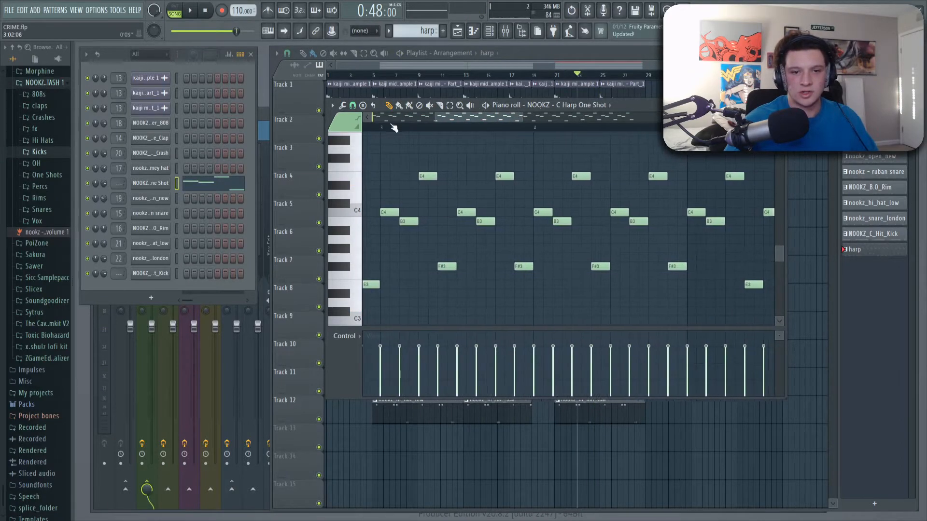
click(418, 117)
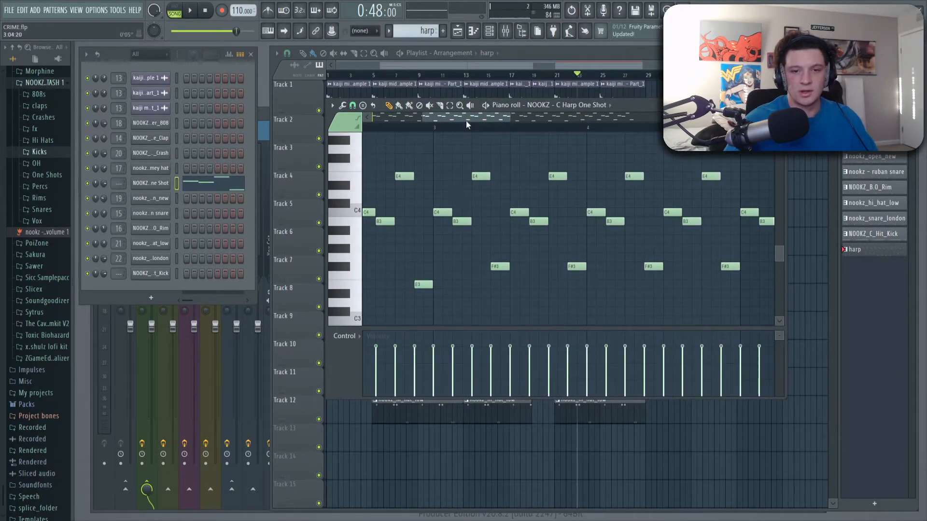
scroll(467, 128, down, 8)
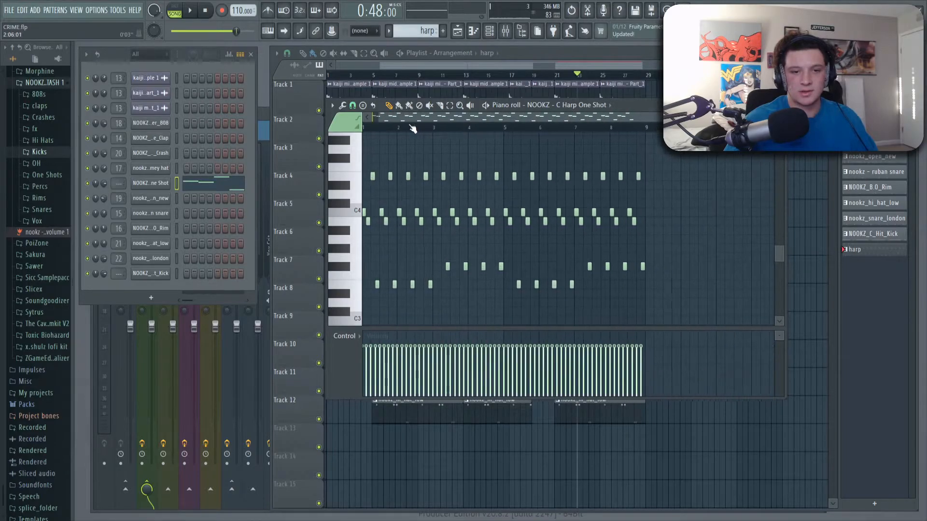
scroll(412, 128, up, 6)
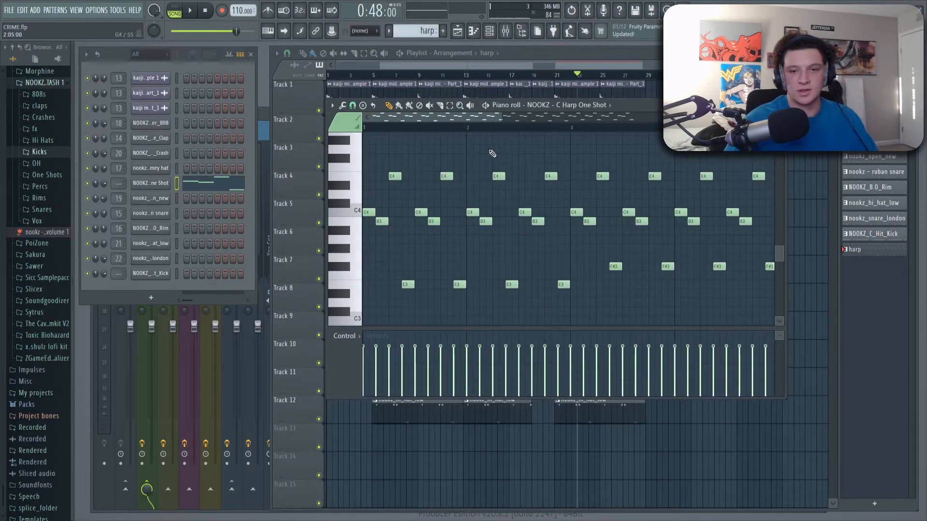
scroll(550, 127, down, 4)
scroll(492, 128, up, 6)
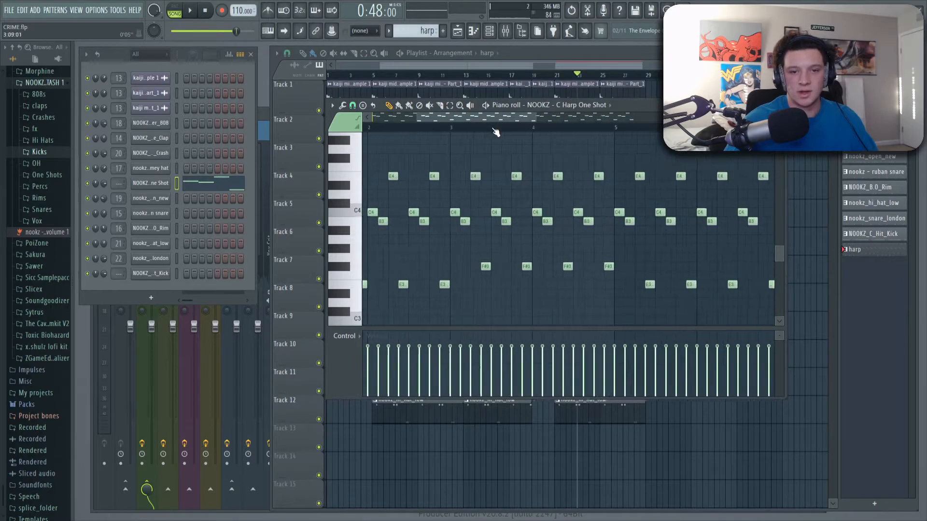
scroll(496, 131, up, 1)
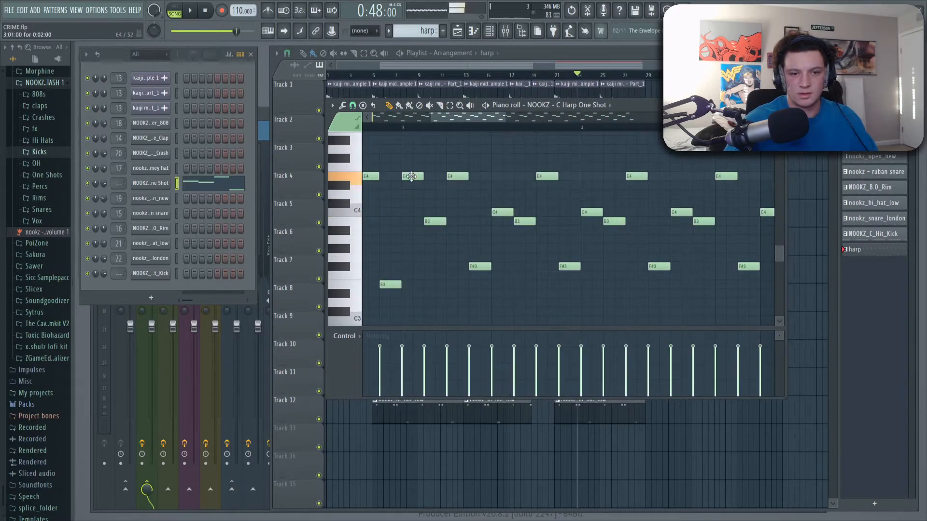
drag(412, 177, 411, 167)
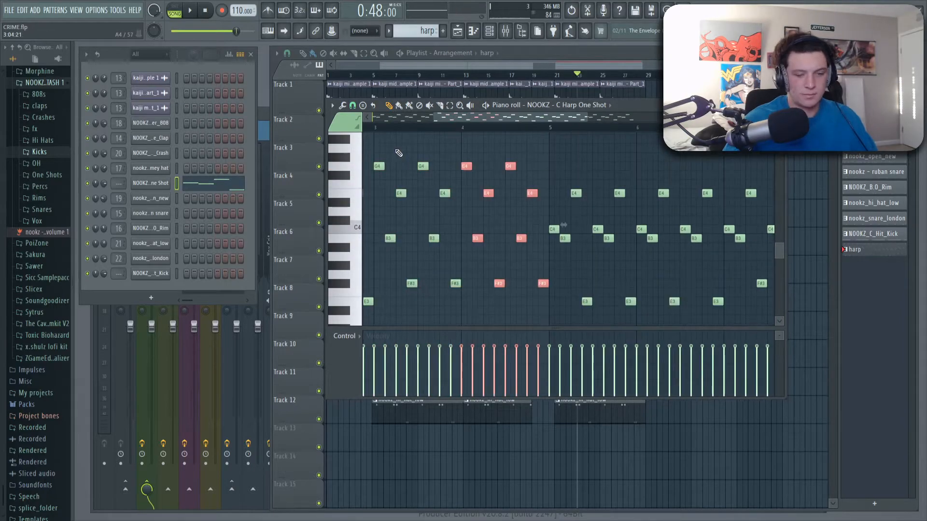
key(space)
scroll(479, 146, down, 3)
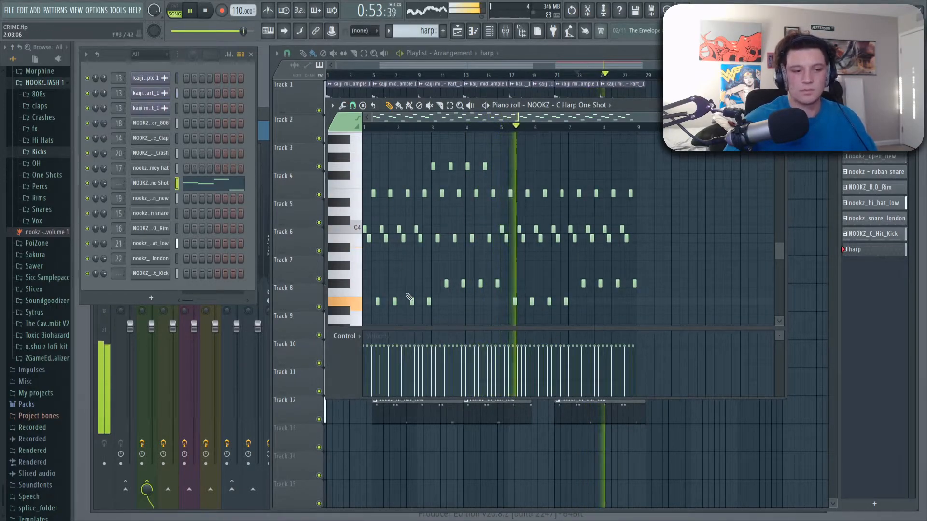
key(space)
Send the harp's mixer track to the Verb Bus at 43% and high-pass it near 77 Hz with Fruity parametric EQ 2
key(F9)
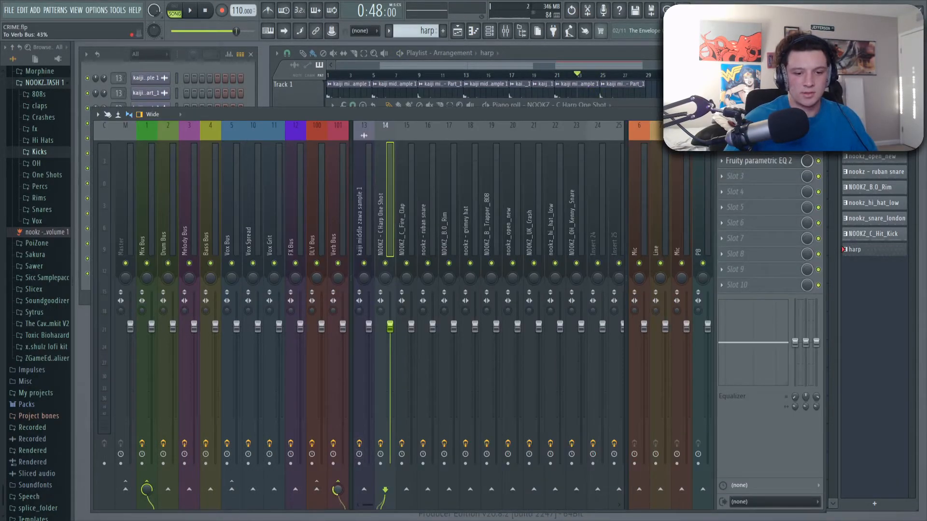
click(755, 161)
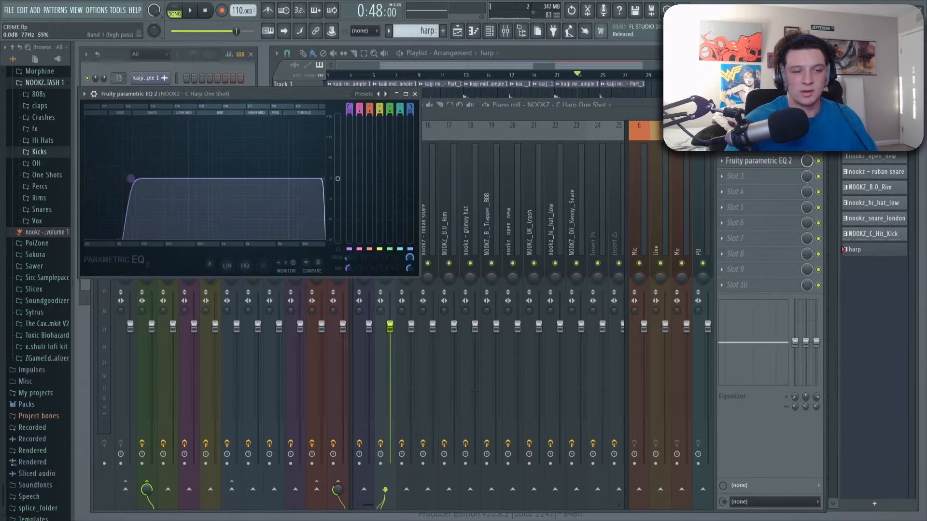
key(space)
key(Escape)
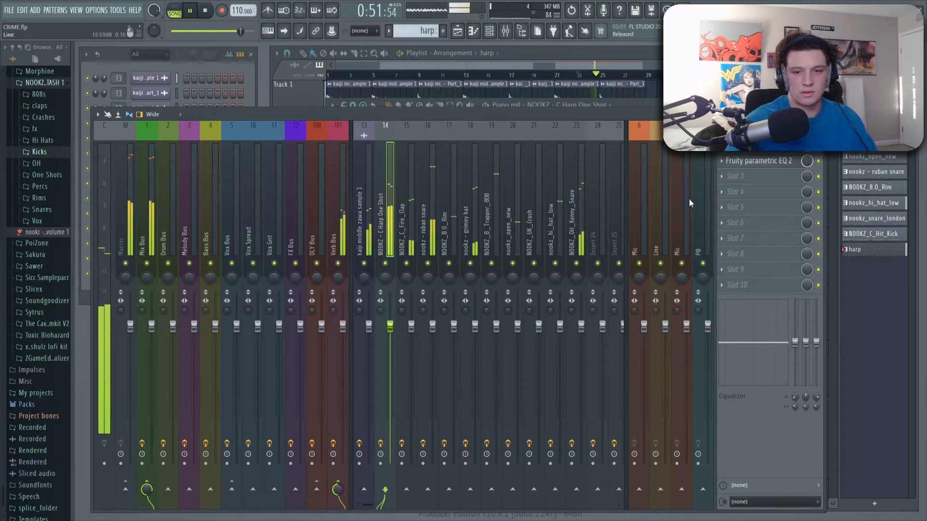
Band-limit the harp in Fruity parametric EQ 2 by pulling its high cut down into the high mids and raising its low cut
click(755, 161)
drag(316, 181, 254, 181)
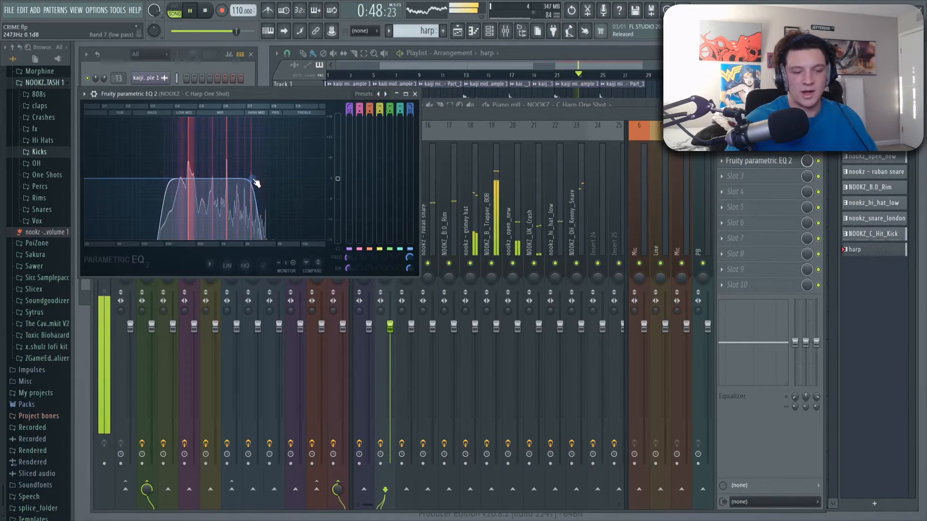
mouse_move(166, 179)
mouse_down()
mouse_move(201, 179)
mouse_move(182, 179)
mouse_up()
drag(264, 182, 270, 183)
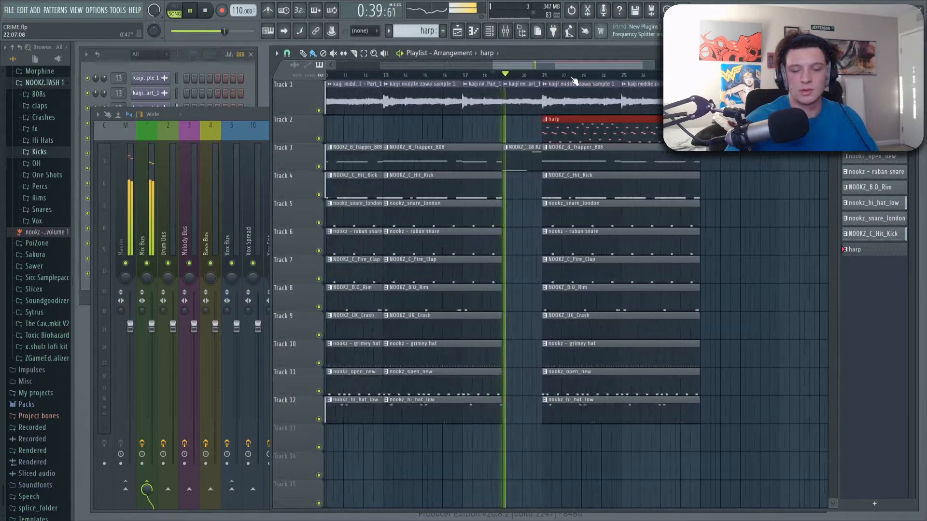
Listen to the harp section with the drums and check the harp track's EQ curve
scroll(575, 80, up, 3)
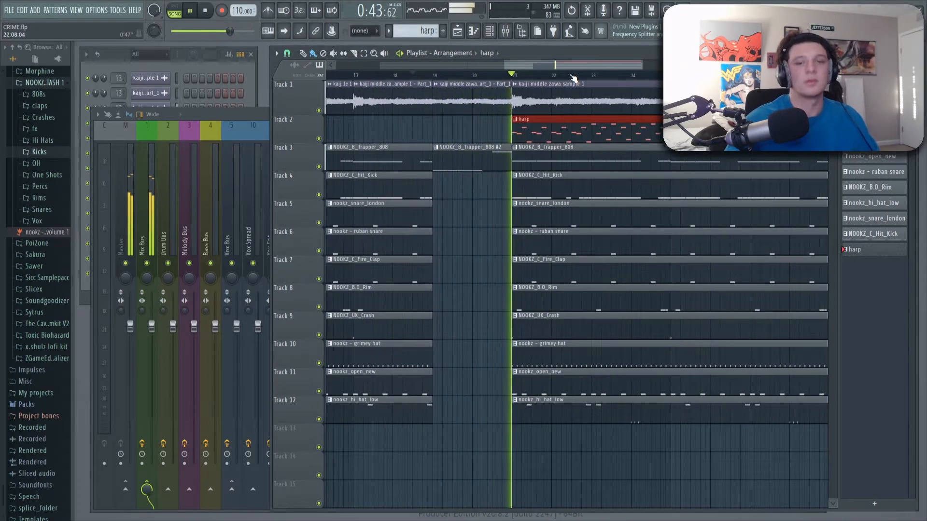
scroll(567, 80, down, 3)
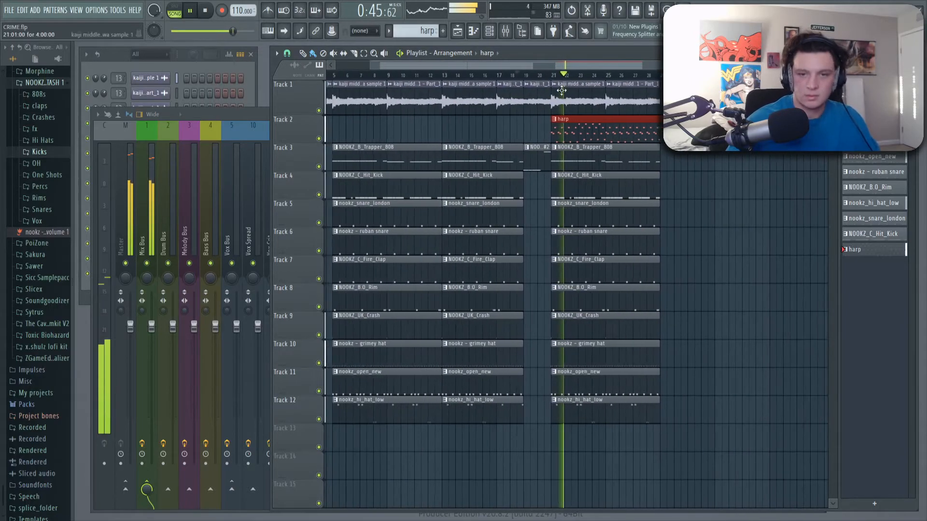
key(F9)
click(384, 247)
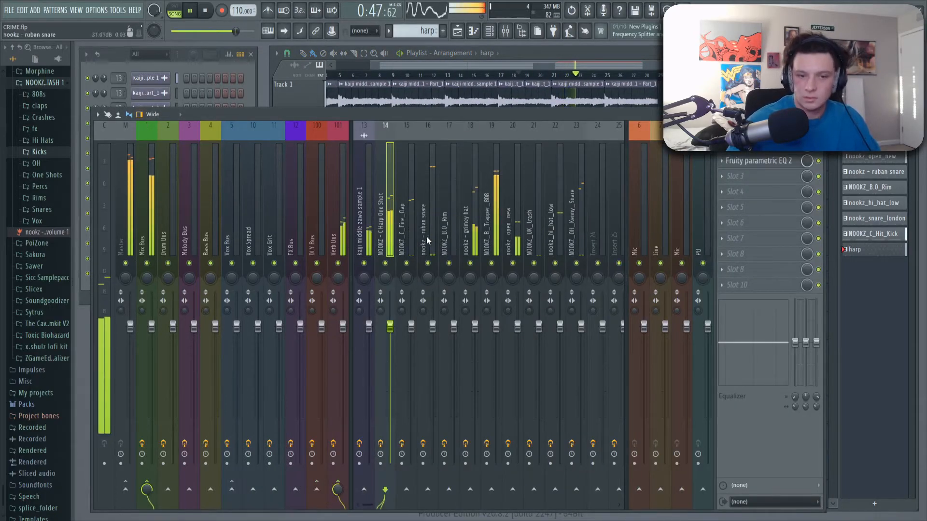
click(758, 161)
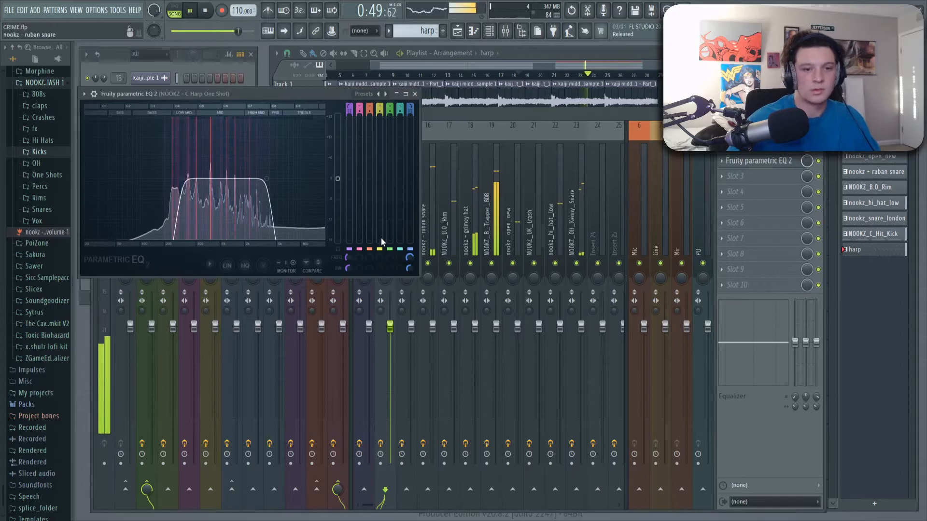
Open the harp pattern's notes, duplicate the note selection and replay the melody with the drums
key(F5)
double_click(653, 141)
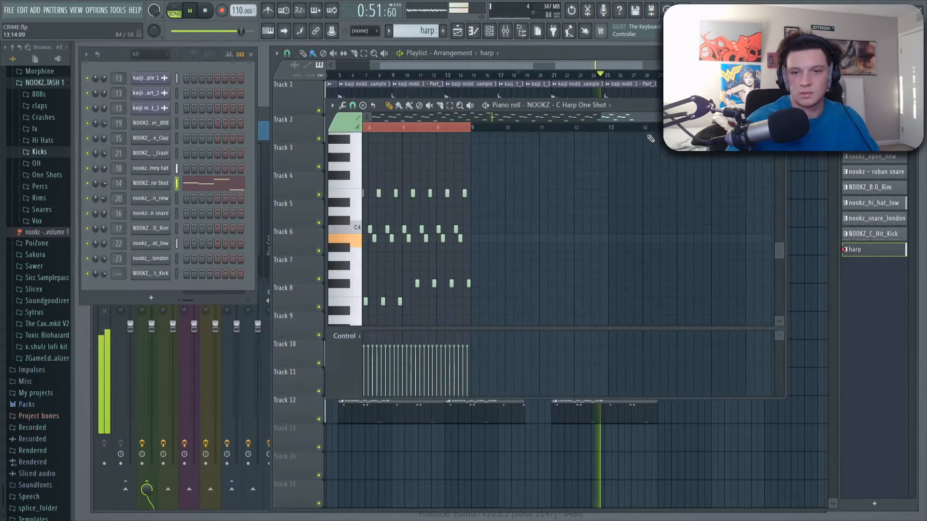
key(space)
key(ctrl+b)
key(ctrl+d)
drag(510, 127, 364, 127)
key(space)
key(F7)
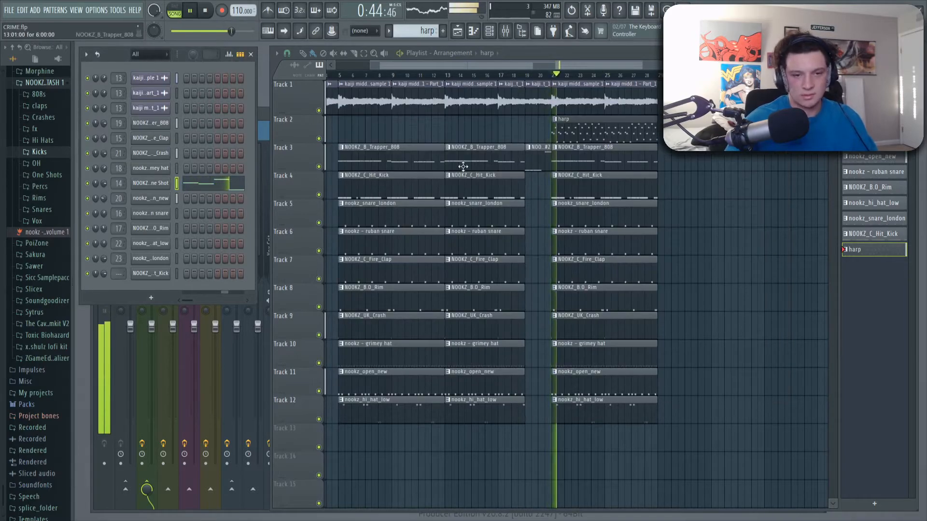
Add Fruity Stereo Enhancer to slot 5 of the harp's mixer track with a phase offset of 12.4 ms right
click(268, 204)
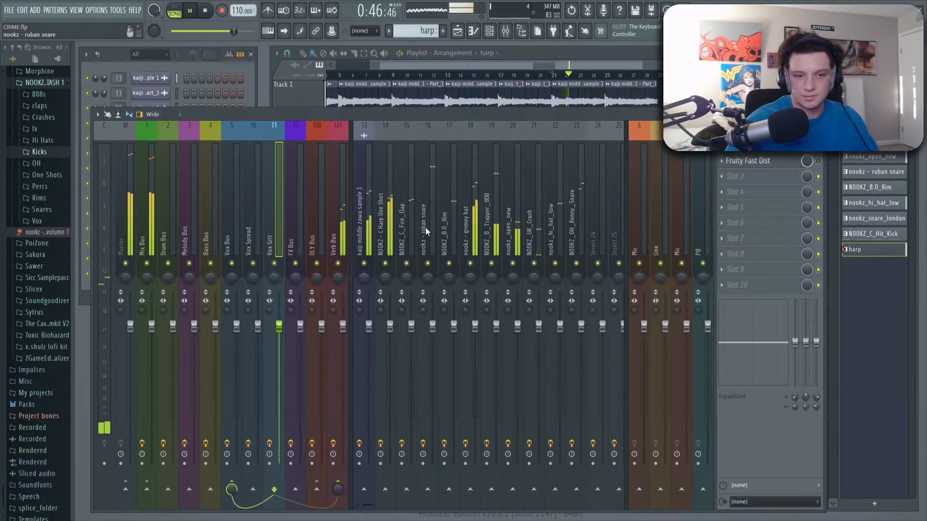
click(388, 225)
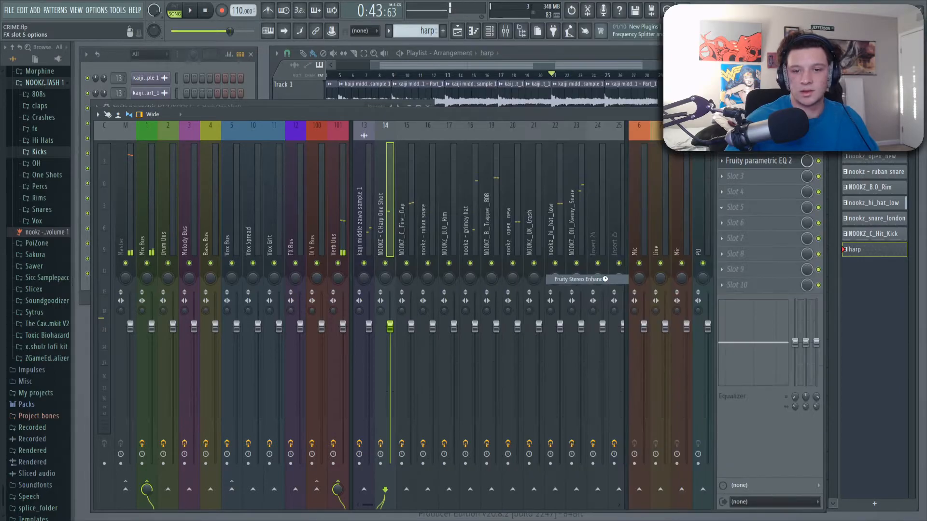
click(579, 279)
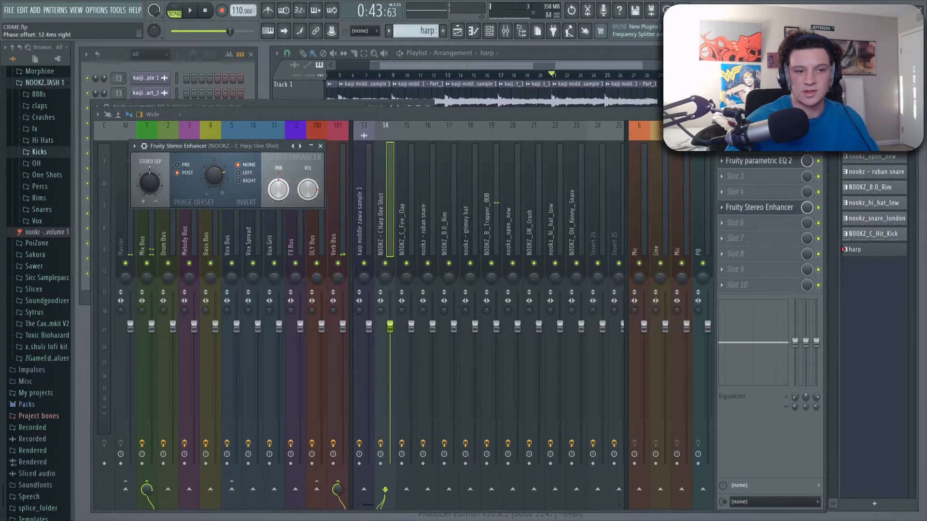
click(321, 146)
key(space)
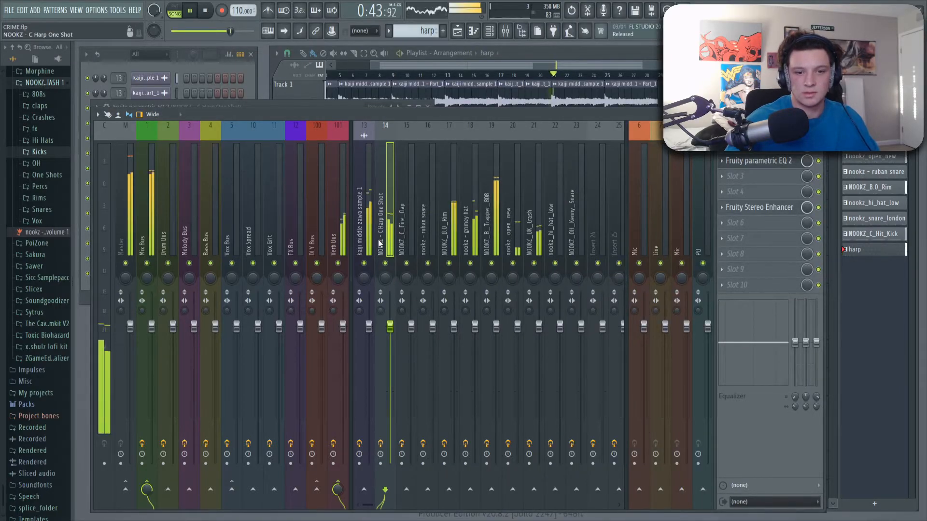
Add Fruity Fast Dist to the harp track's slot 6 with 38% post gain and lower the harp's mixer volume
click(440, 65)
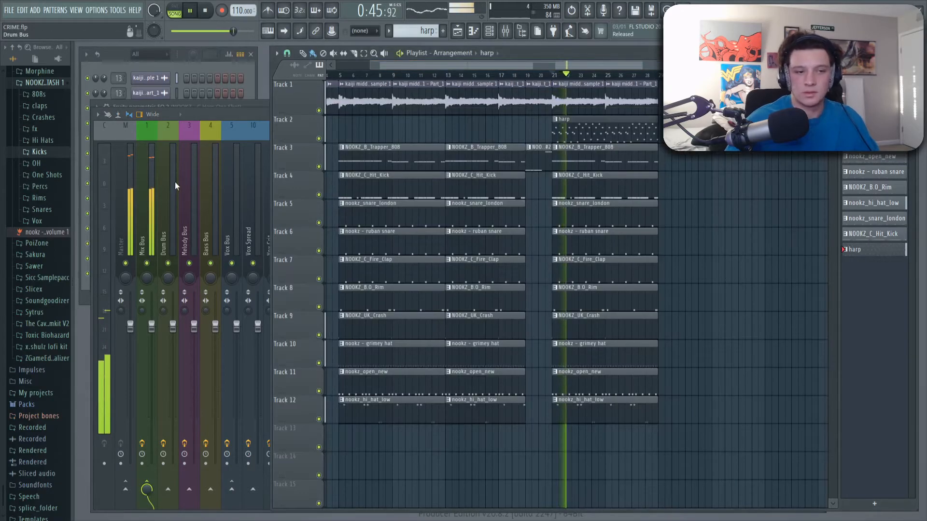
click(149, 175)
click(150, 65)
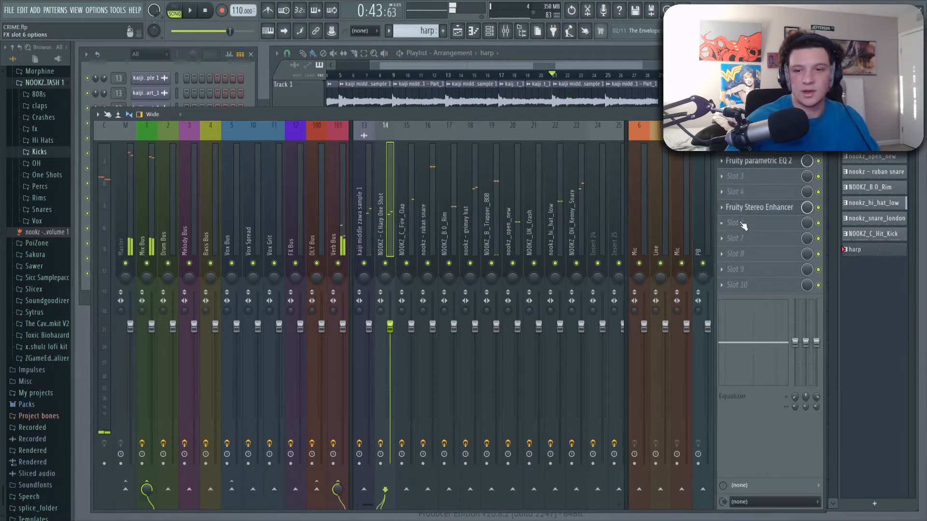
click(739, 223)
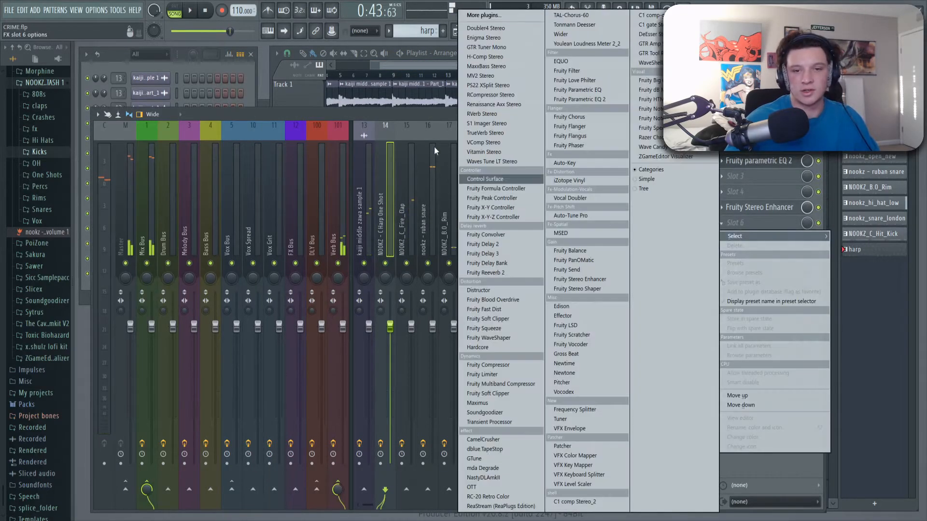
click(542, 309)
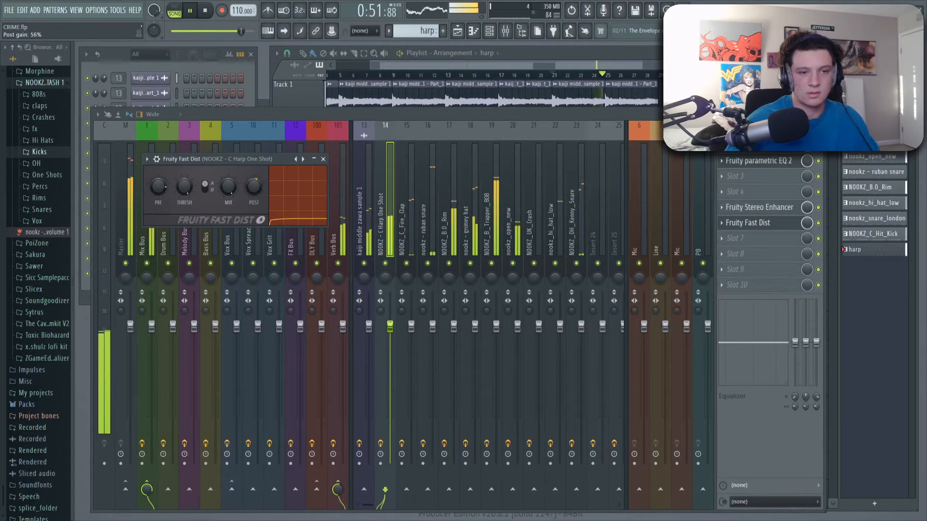
drag(244, 188, 244, 193)
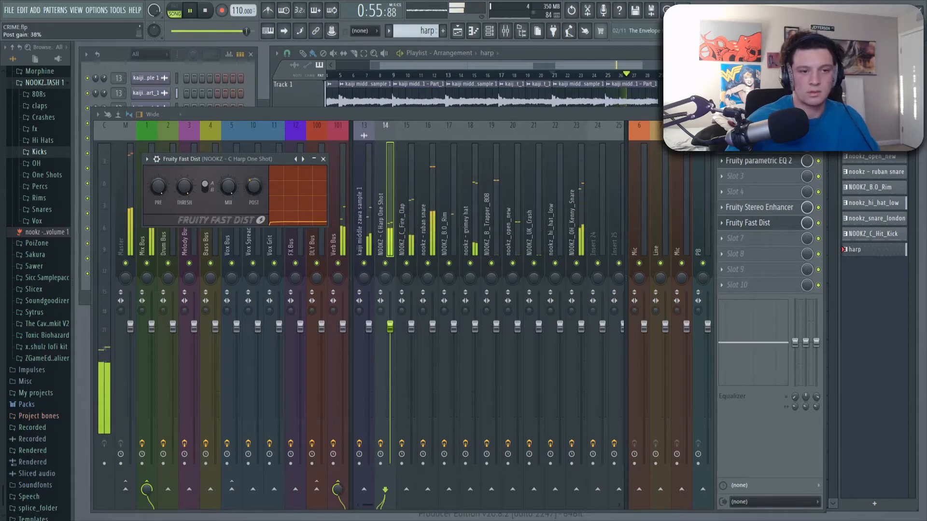
click(323, 159)
drag(390, 339, 390, 354)
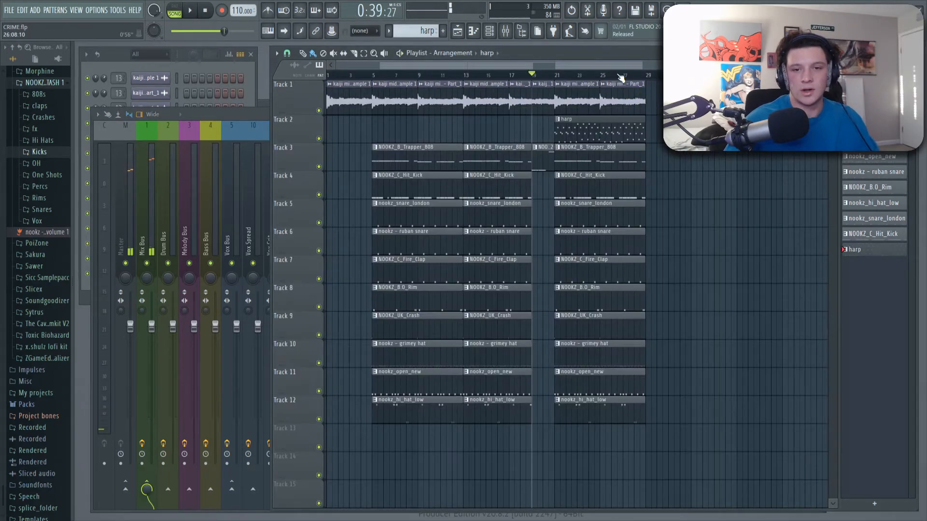
Duplicate the 808 and drum clips of bars 21–28 into bars 29–36
scroll(607, 75, up, 4)
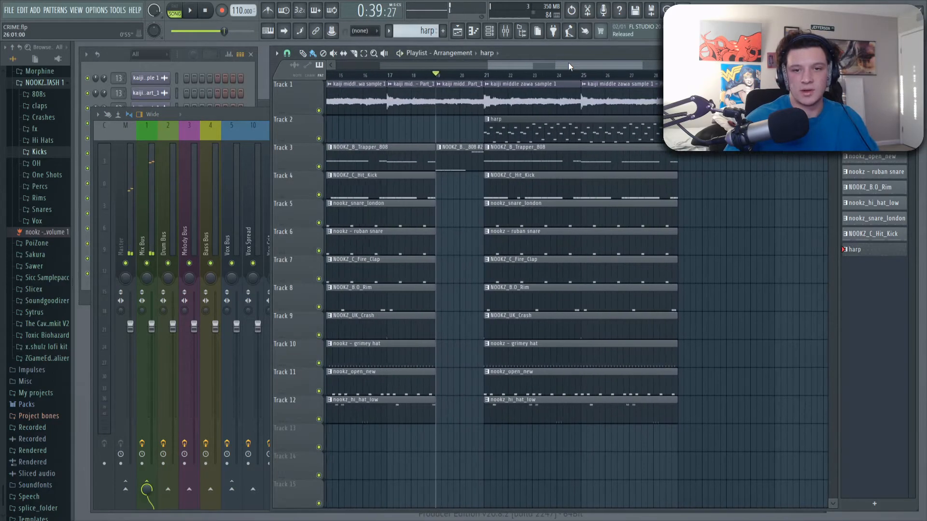
scroll(720, 204, down, 4)
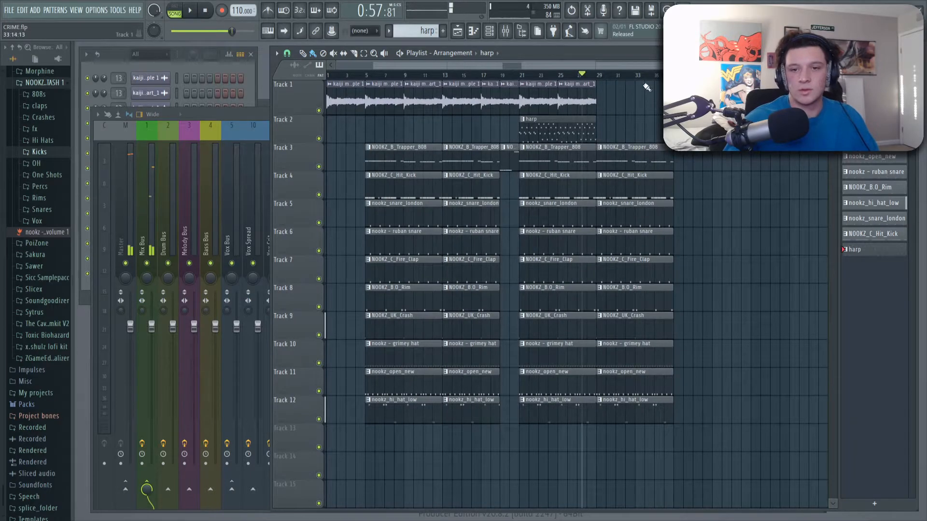
scroll(673, 76, up, 4)
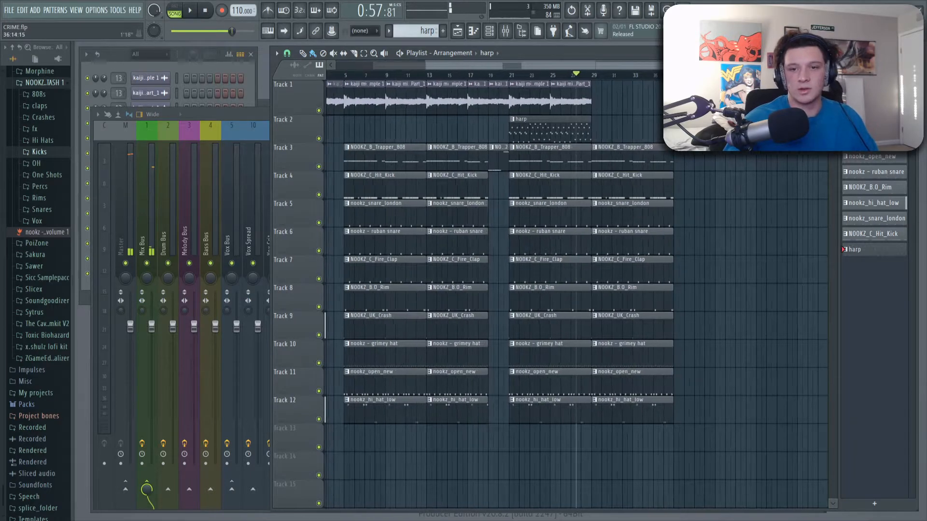
scroll(672, 76, right, 2)
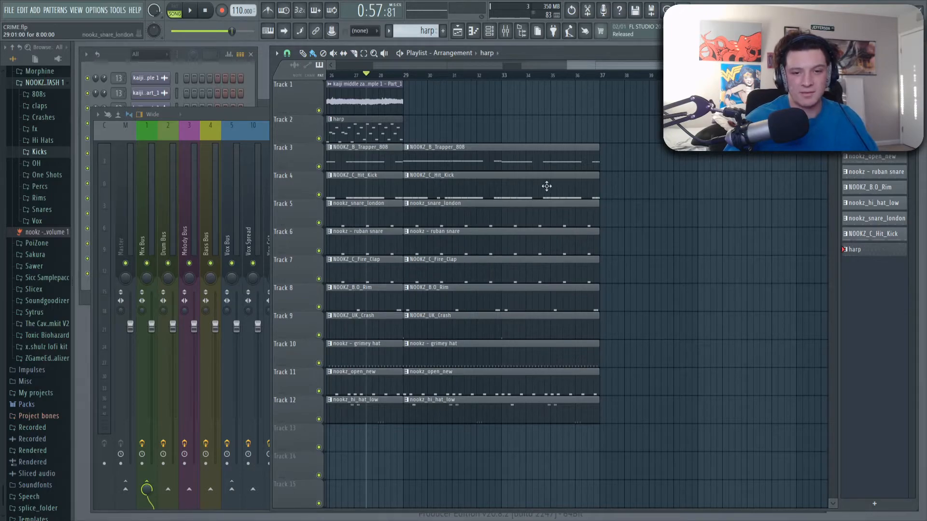
Trim the starts of the last open hat and low hi-hat clips to bar 33 and the rim clip to mid-bar 32
drag(404, 389, 502, 391)
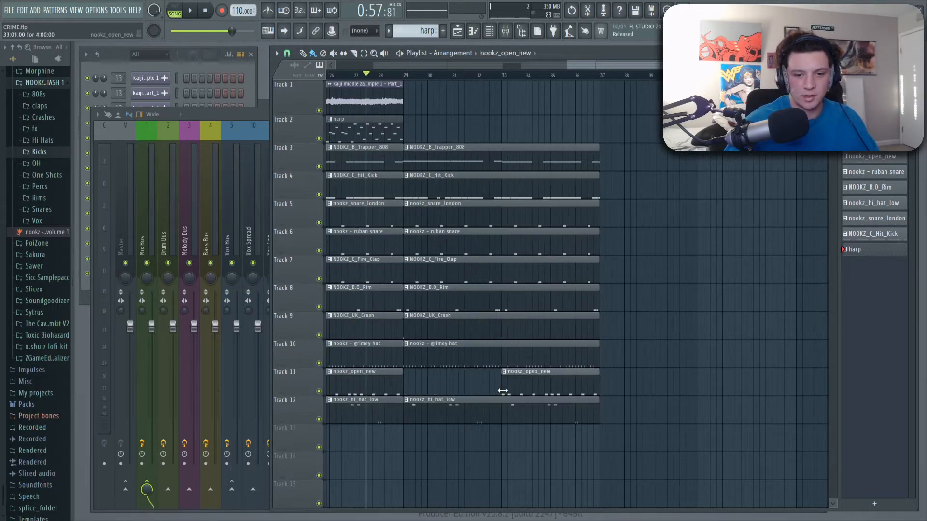
drag(406, 414, 498, 419)
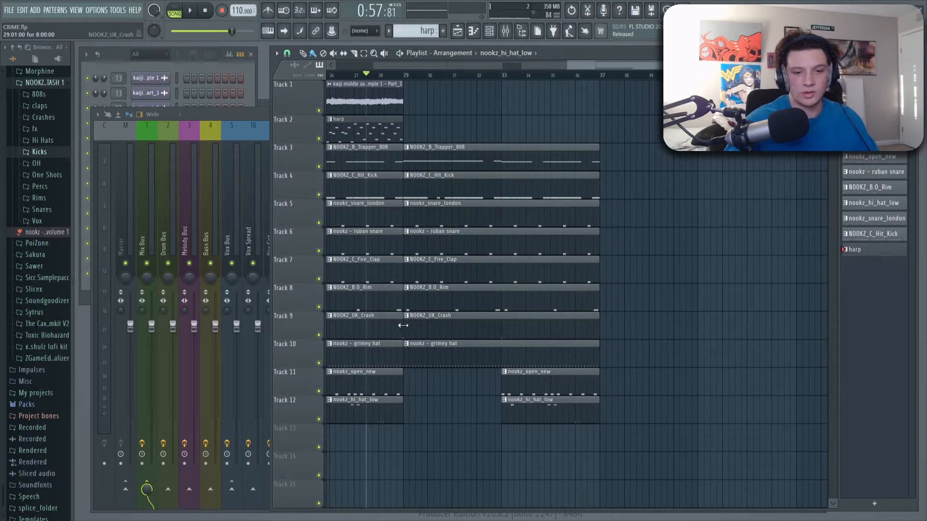
drag(409, 299, 491, 309)
key(space)
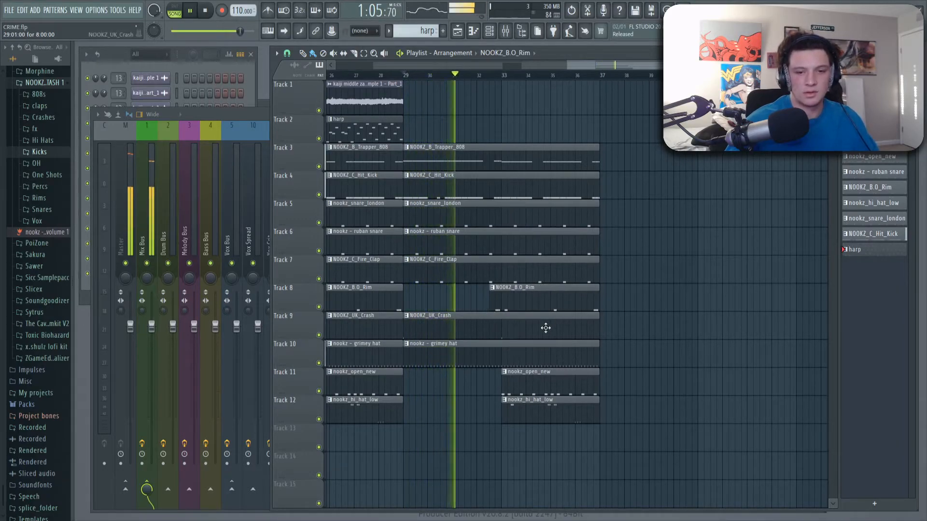
scroll(521, 78, down, 5)
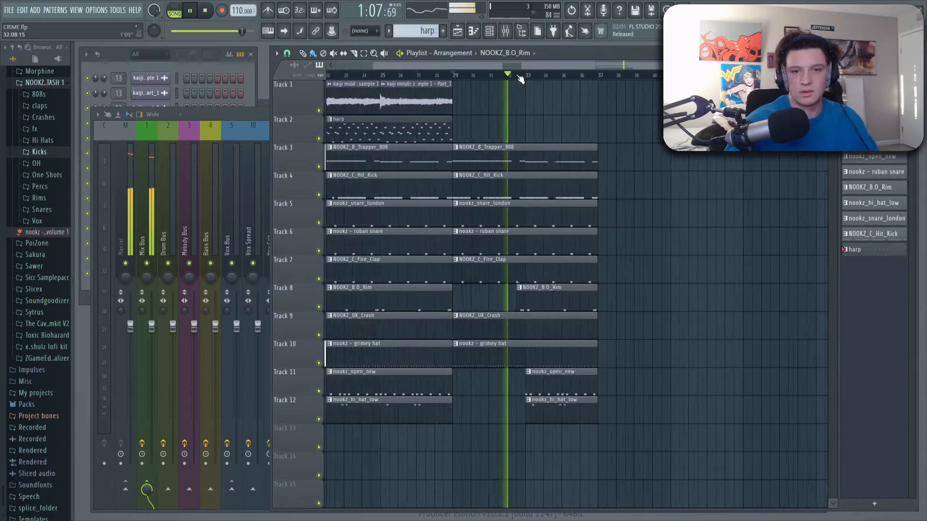
scroll(650, 78, up, 2)
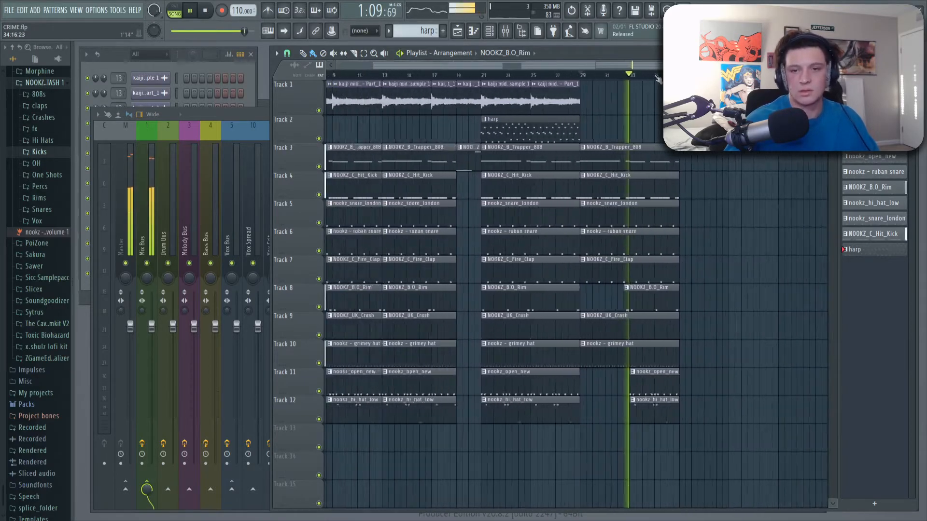
scroll(657, 78, down, 1)
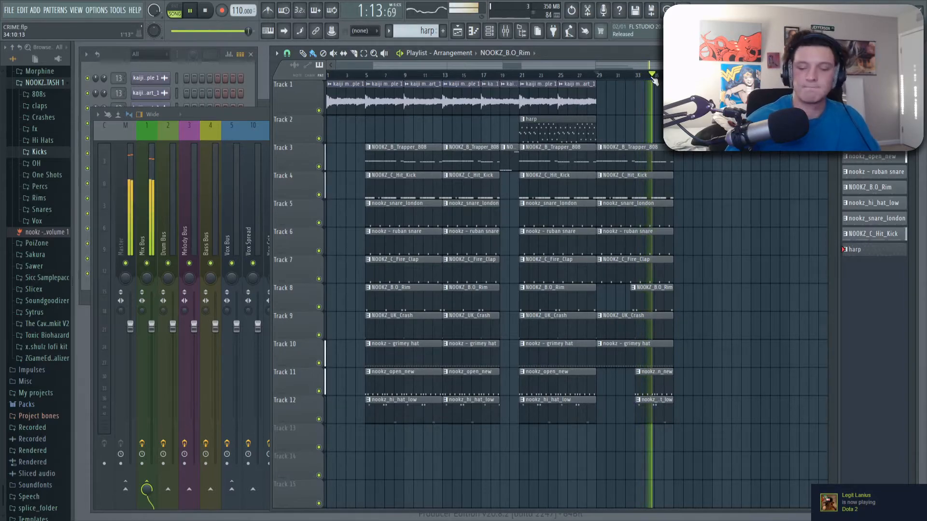
Copy the bars 13–20 section with the 808 break to bar 37 and the bars 21–28 harp section to bar 45
key(space)
drag(401, 83, 447, 420)
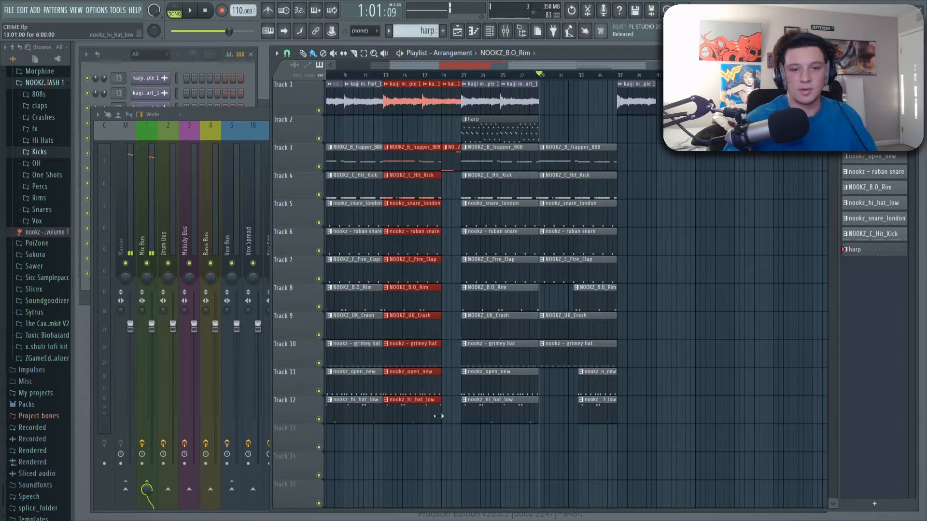
drag(405, 359, 636, 331)
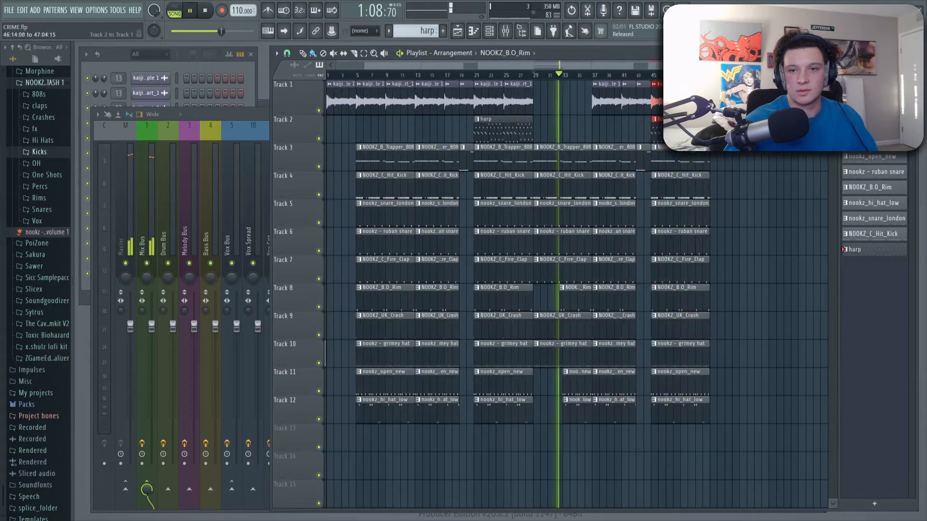
Duplicate the clips of bars 45–52 into bars 53–60
drag(668, 129, 724, 430)
key(ctrl+b)
key(ctrl+d)
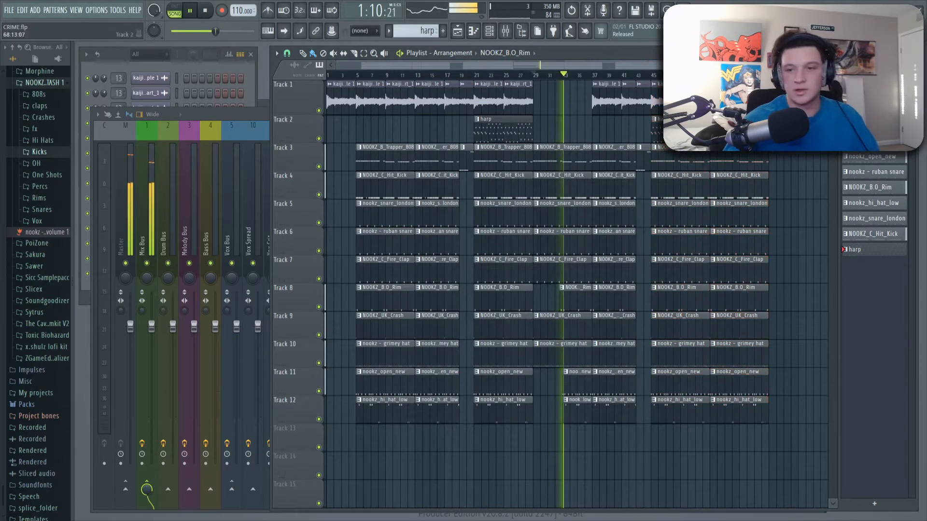
Create a Mix Bus volume automation clip over bars 53–60 and pull its end point down for a fade-out
drag(768, 75, 719, 75)
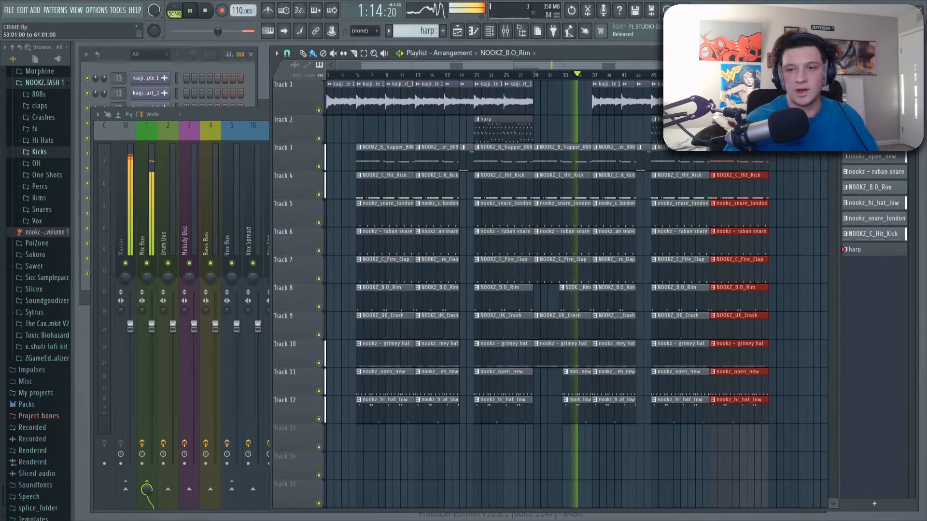
key(space)
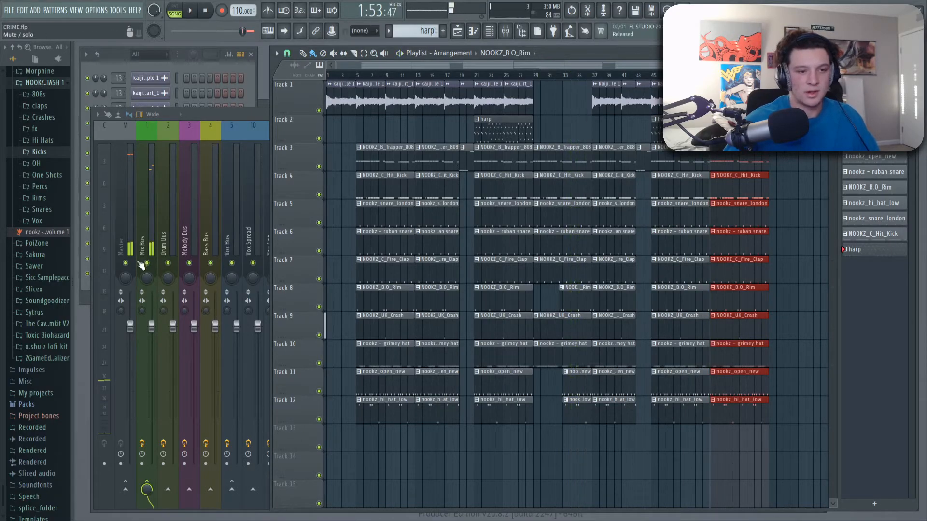
right_click(159, 332)
click(189, 406)
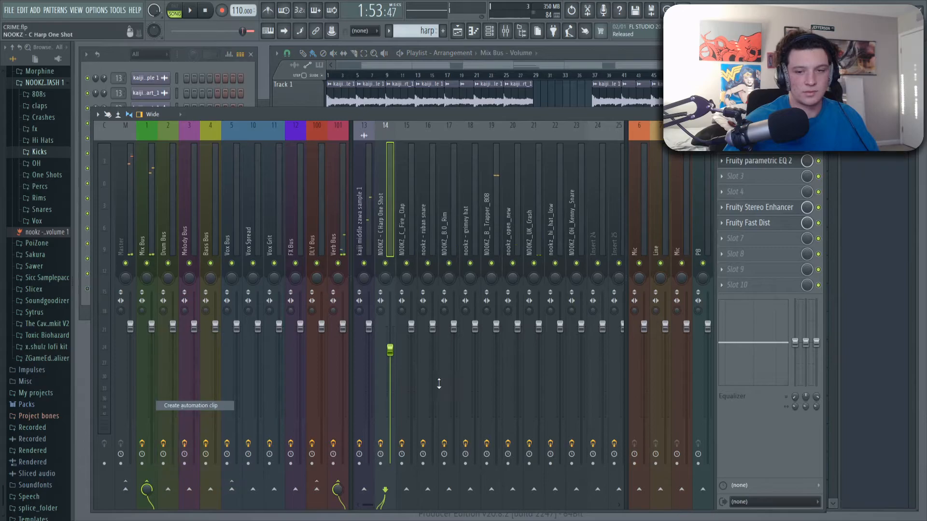
key(F5)
drag(768, 437, 772, 453)
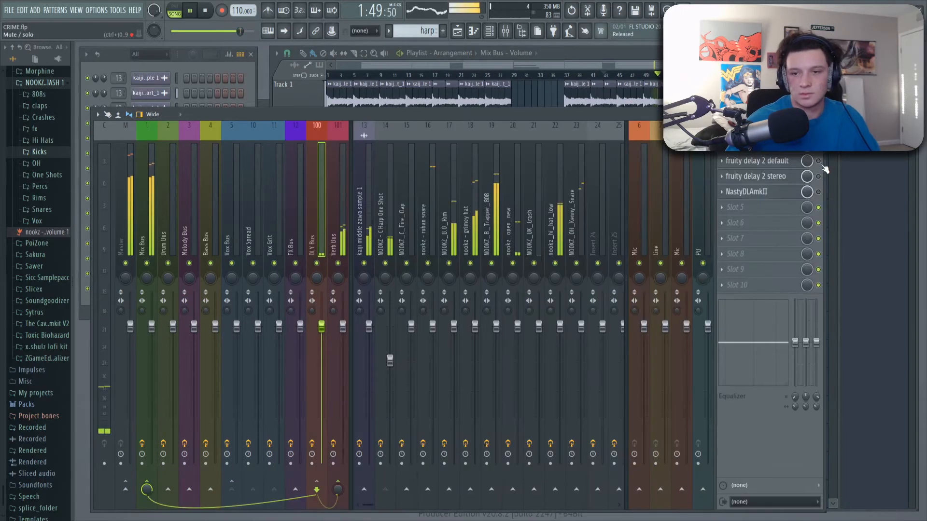
Enable the default Fruity Delay 2 effect on the DLY Bus and check its settings
key(space)
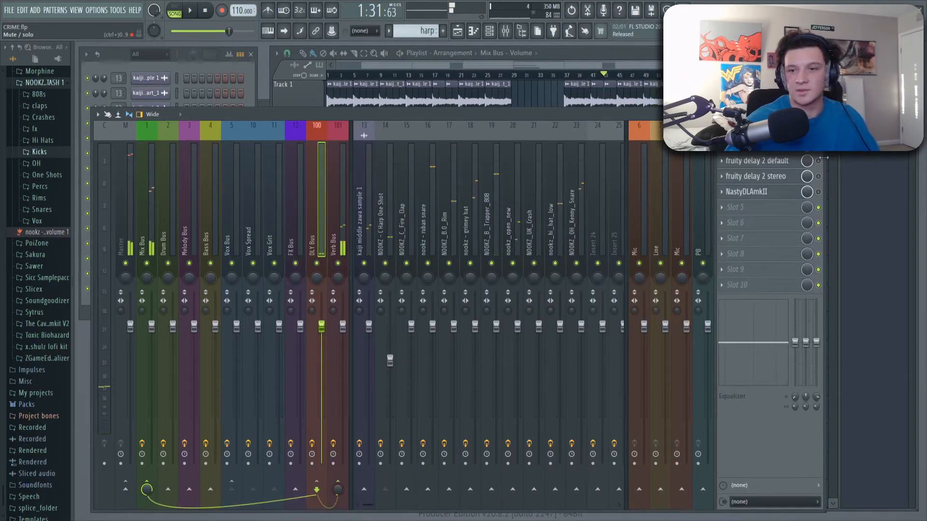
click(771, 162)
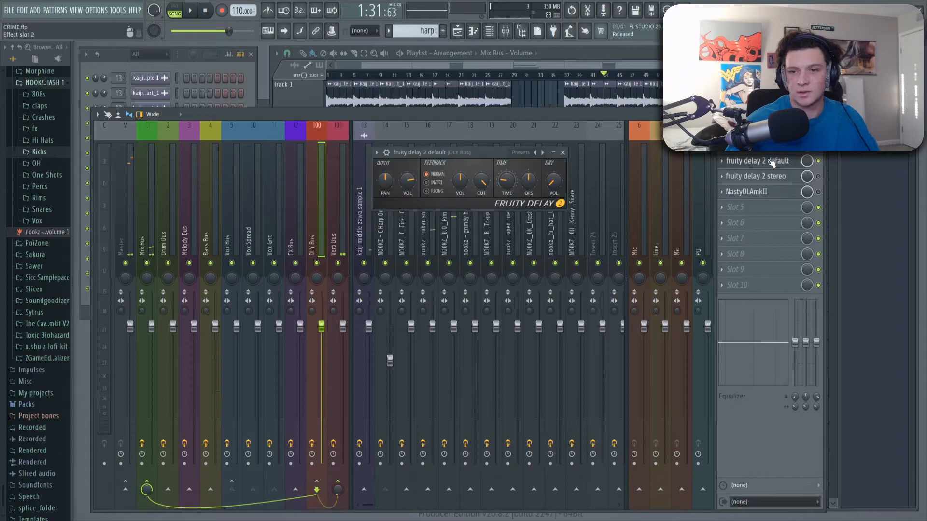
click(564, 153)
Play back the arrangement and review the section layout from the intro through the Mix Bus fade-out
key(space)
scroll(639, 80, up, 4)
drag(640, 79, 599, 84)
click(231, 280)
click(428, 225)
click(385, 223)
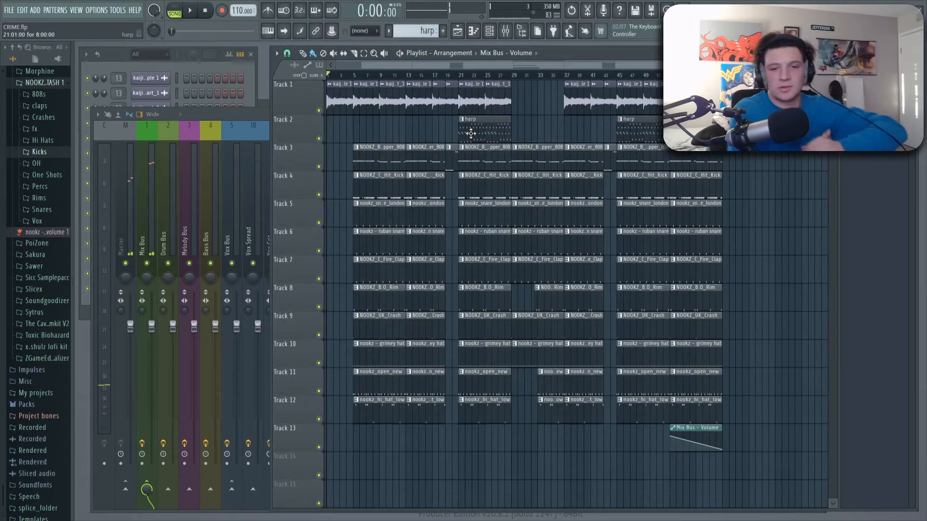
scroll(400, 68, up, 5)
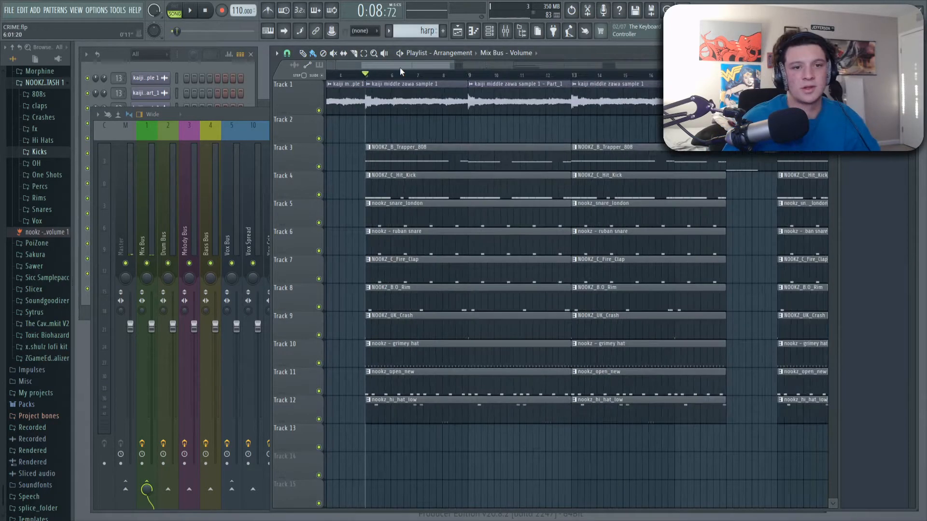
scroll(399, 64, up, 3)
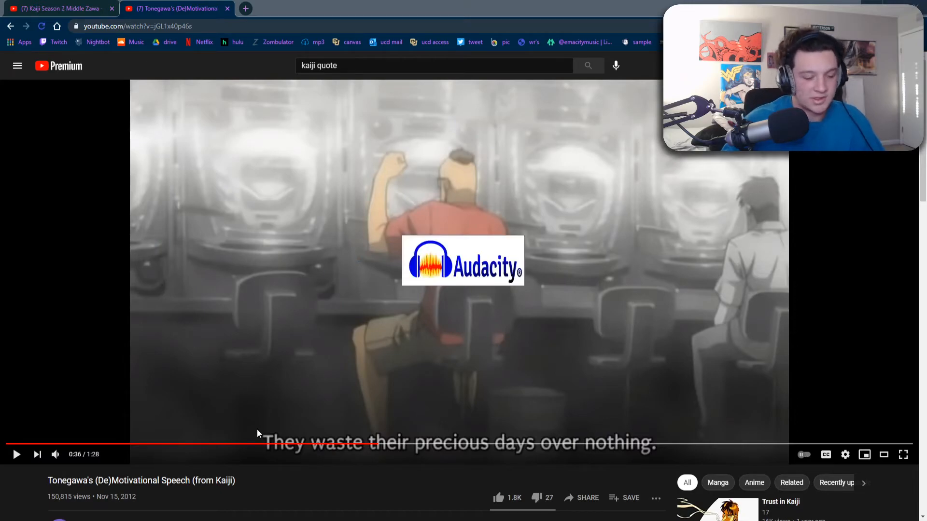
Seek to the wanted passage of Tonegawa's speech on YouTube and route the imported speech sample to mixer track 24 with a Verb Bus send
mouse_move(170, 444)
mouse_down()
mouse_move(28, 452)
mouse_move(162, 450)
mouse_up()
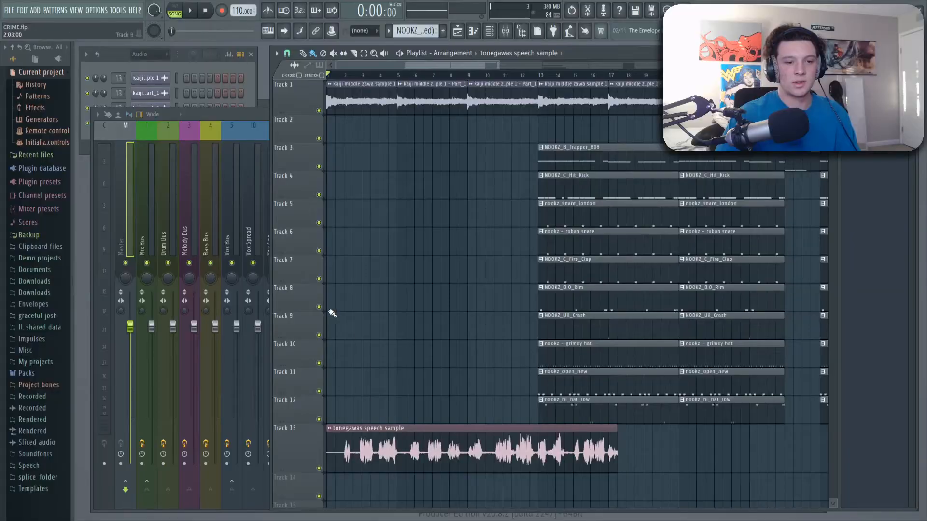
key(F9)
right_click(594, 239)
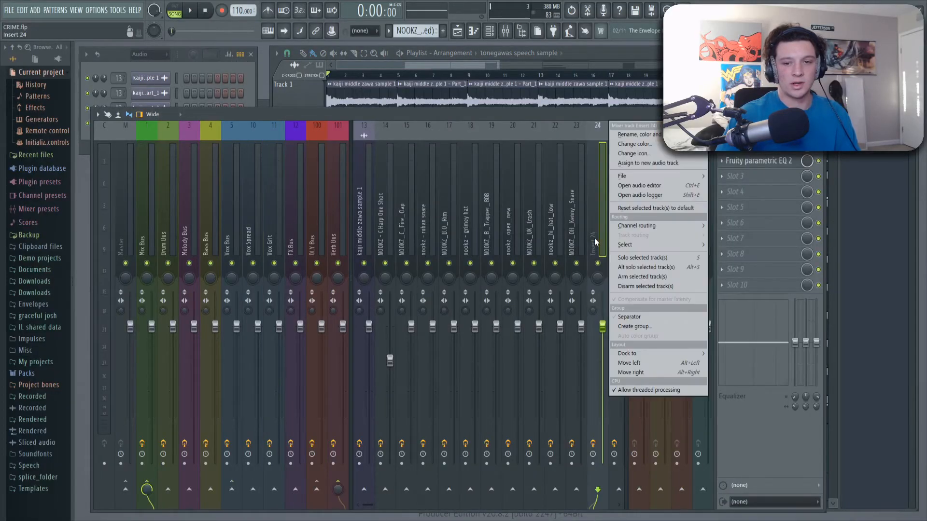
click(662, 225)
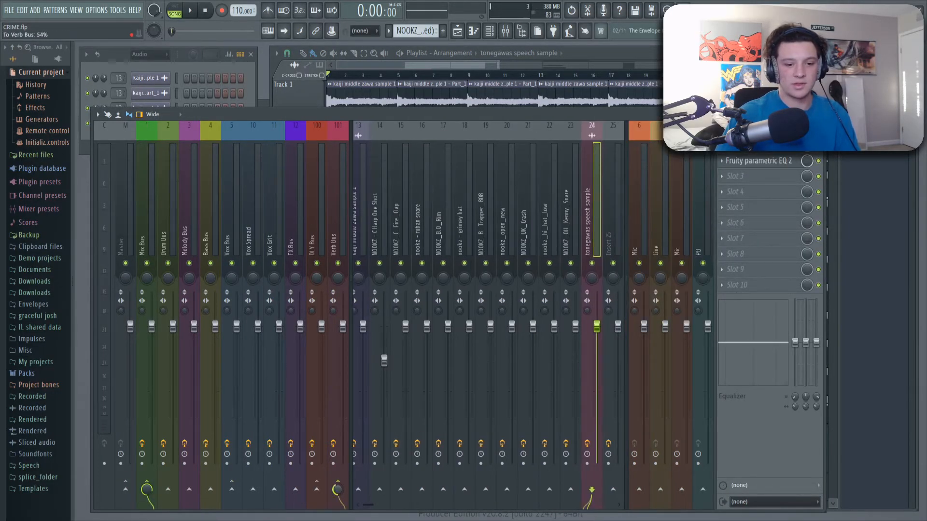
Roll off the lows and highs of the speech sample with high-pass and low-pass bands in Fruity Parametric EQ 2
click(739, 161)
drag(91, 179, 143, 178)
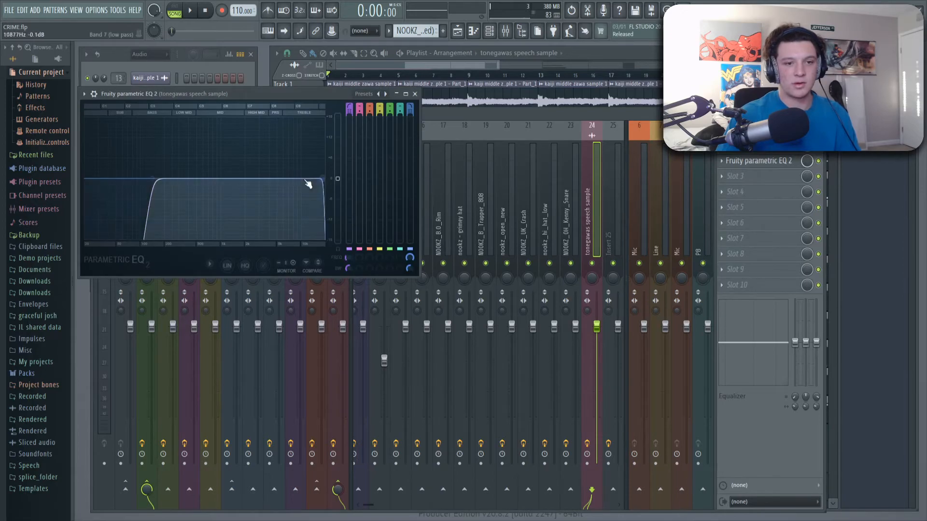
drag(307, 184, 292, 183)
click(415, 94)
Place the trimmed speech clip on Track 13 from mid-bar 4 up to bar 13 and play it with the intro
key(space)
scroll(410, 63, up, 5)
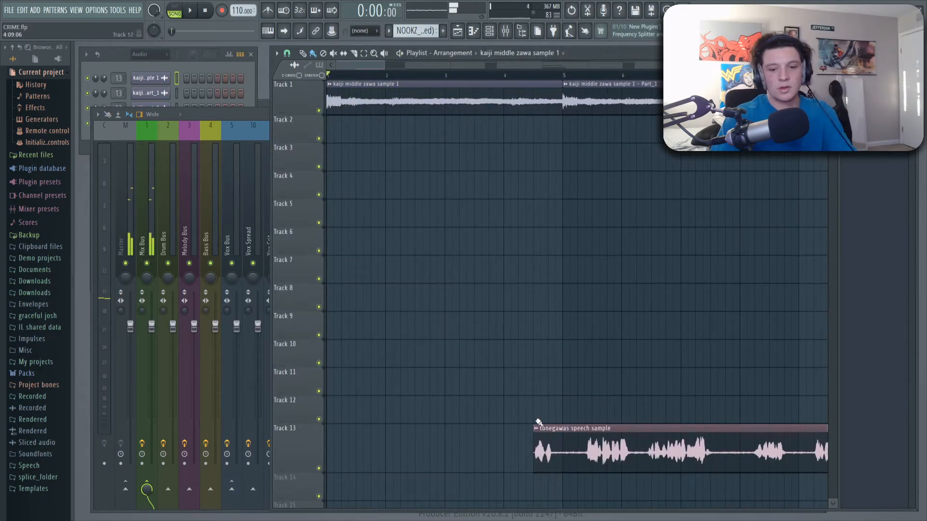
double_click(587, 438)
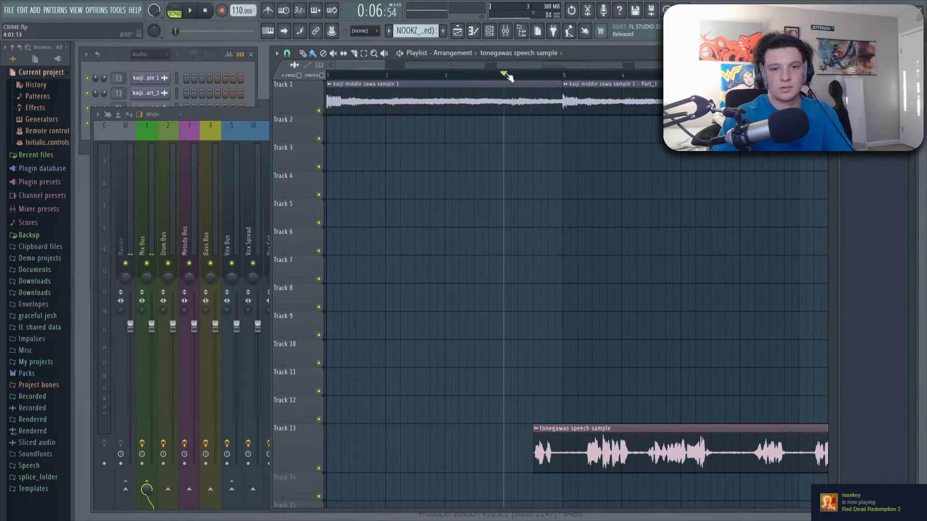
scroll(511, 77, down, 3)
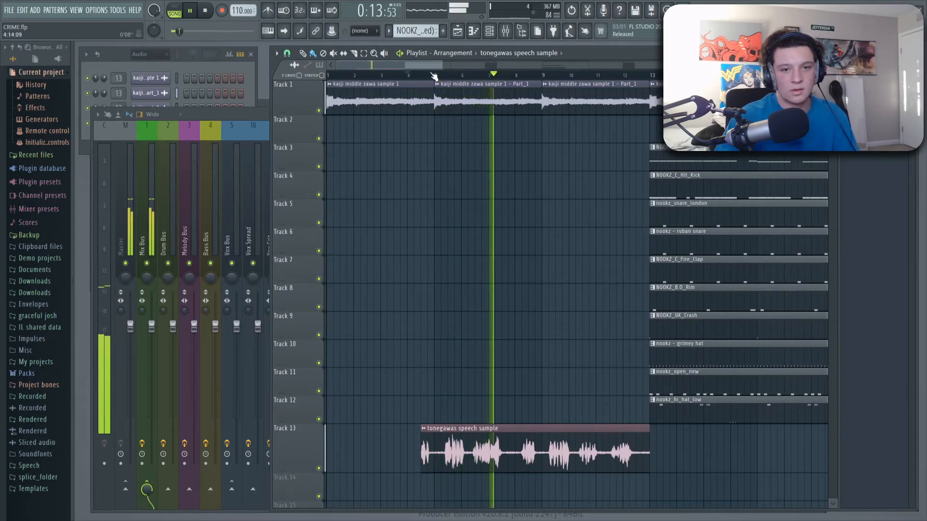
scroll(433, 76, down, 4)
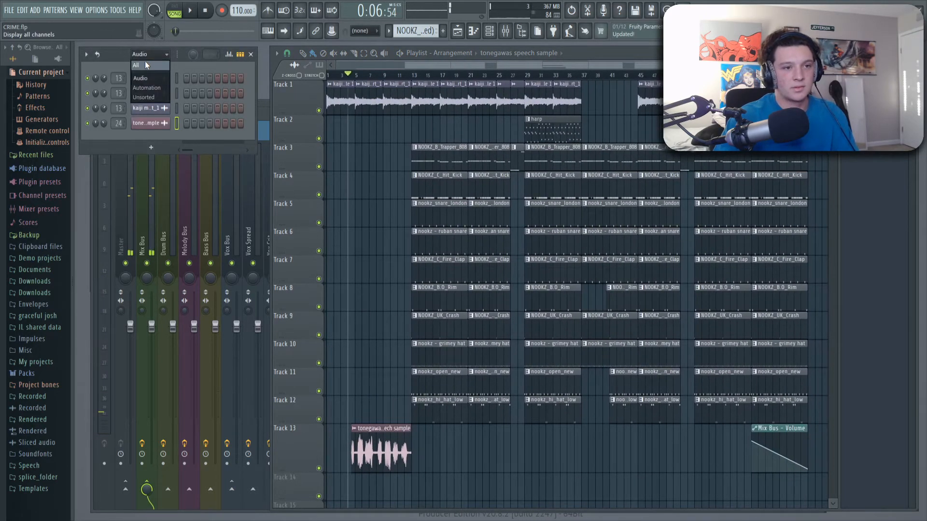
Add an Omnisphere channel with the Scraping My Skin patch and use it for a sustained creepy pattern on Track 2, bars 1–12
click(146, 63)
click(150, 329)
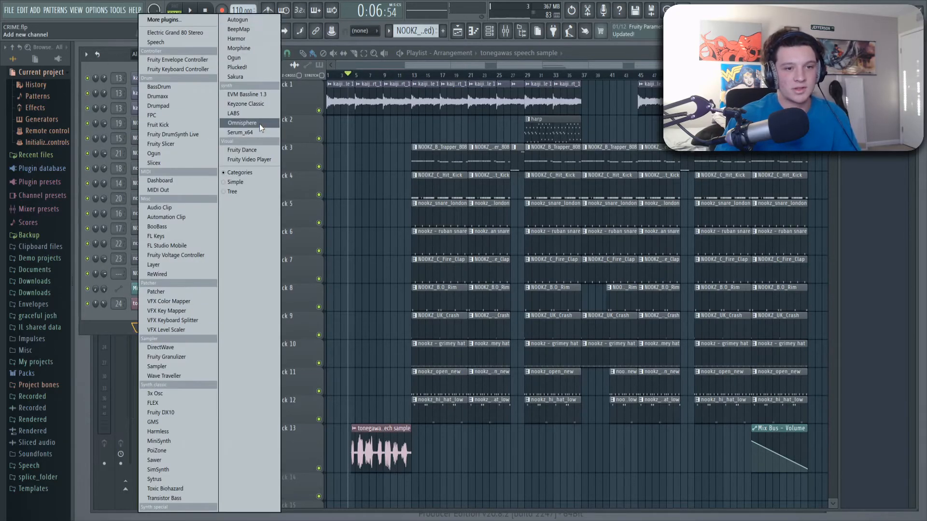
click(259, 123)
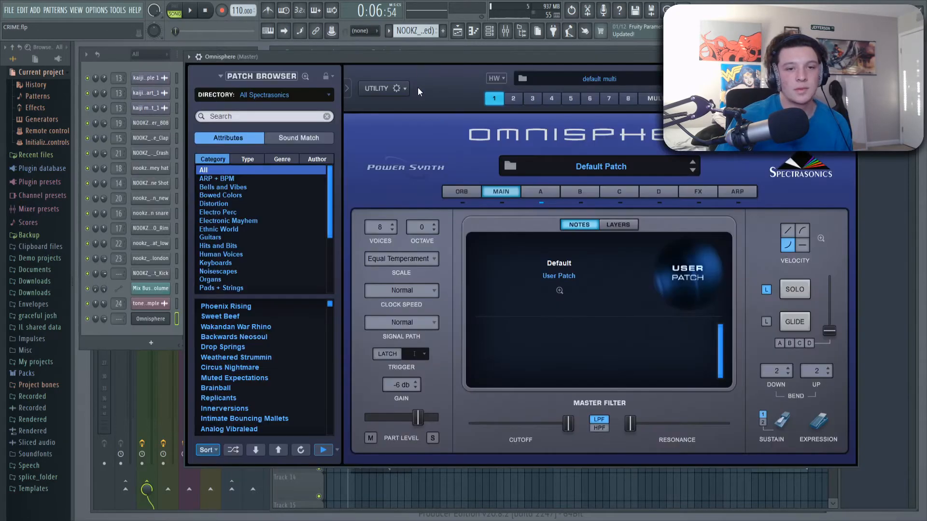
click(234, 450)
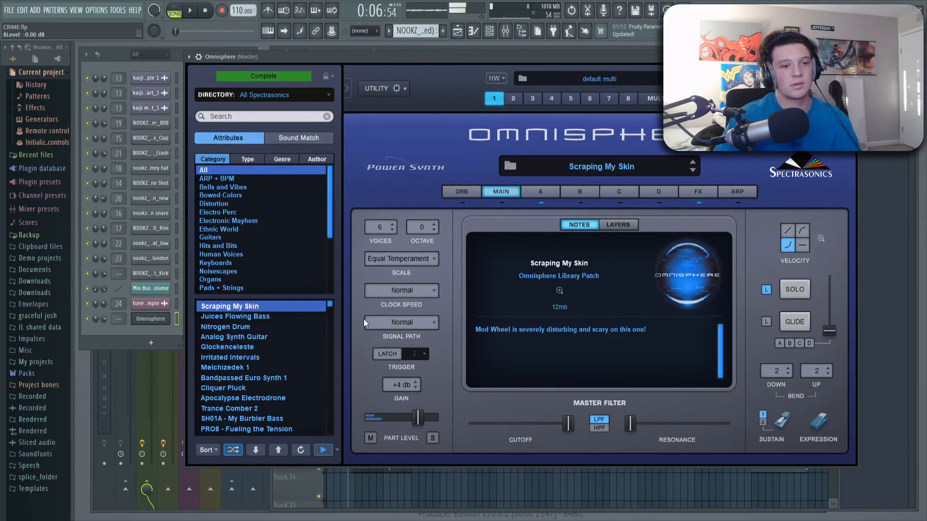
key(Escape)
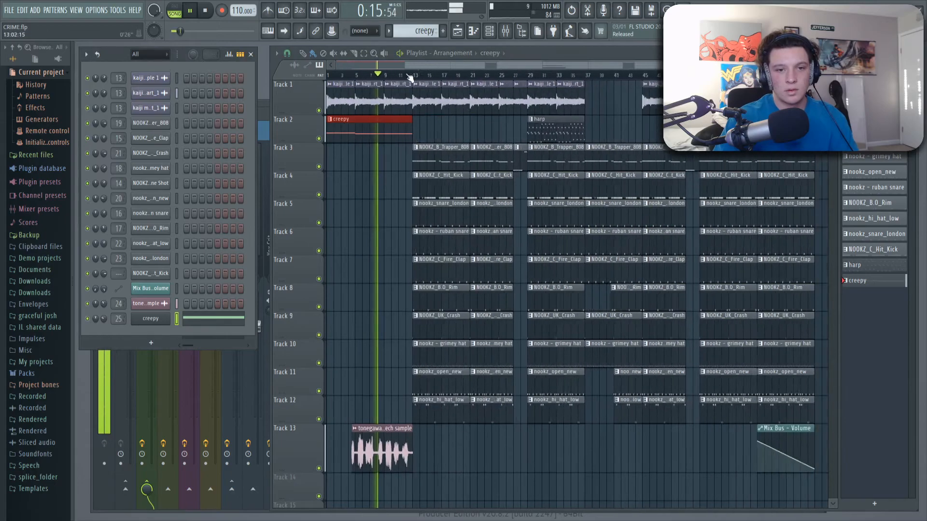
Create a volume automation clip for the kaiji sample over bars 1–4, rising as a fade-in
scroll(330, 90, down, 2)
click(329, 84)
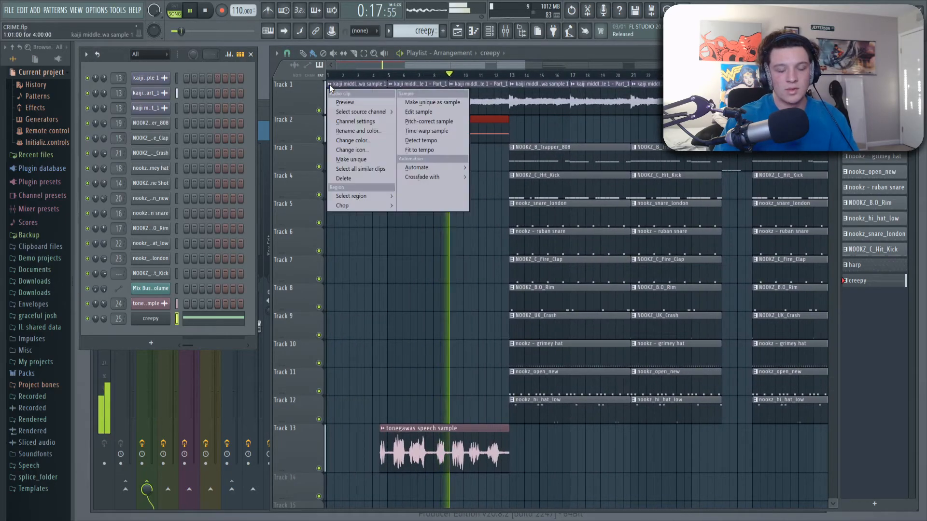
mouse_move(434, 168)
click(489, 177)
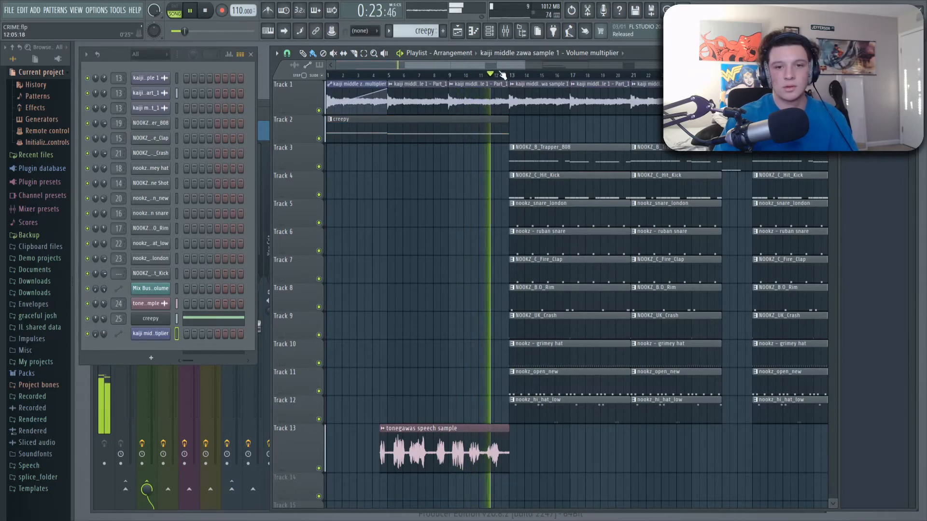
Trim the end of the speech clip exactly to bar 13 and play back the intro
scroll(517, 266, up, 4)
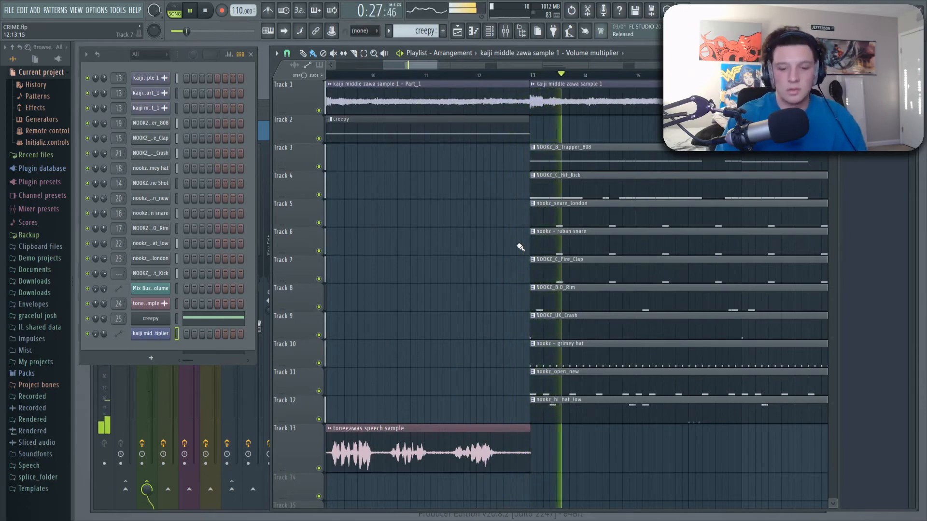
scroll(536, 80, up, 4)
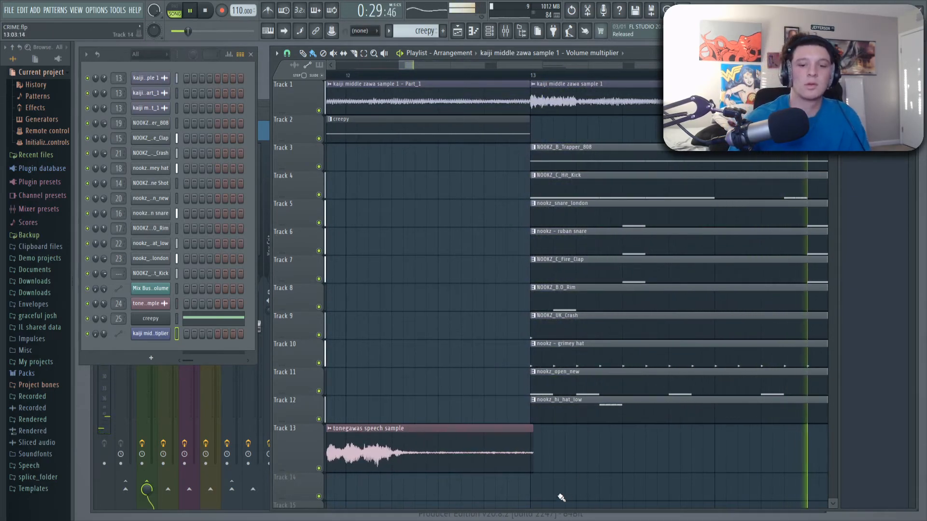
drag(535, 455, 610, 453)
key(space)
scroll(518, 453, up, 6)
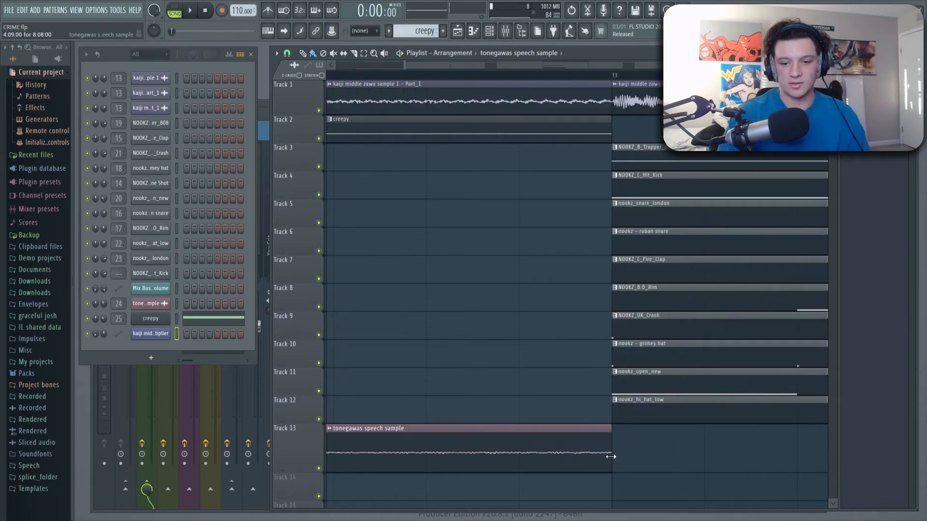
scroll(586, 85, down, 5)
scroll(586, 85, up, 2)
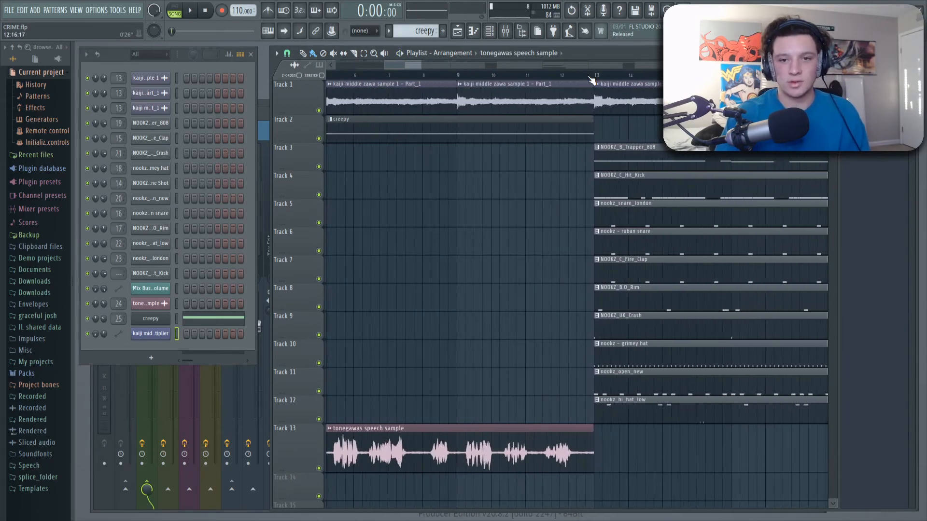
click(453, 77)
key(space)
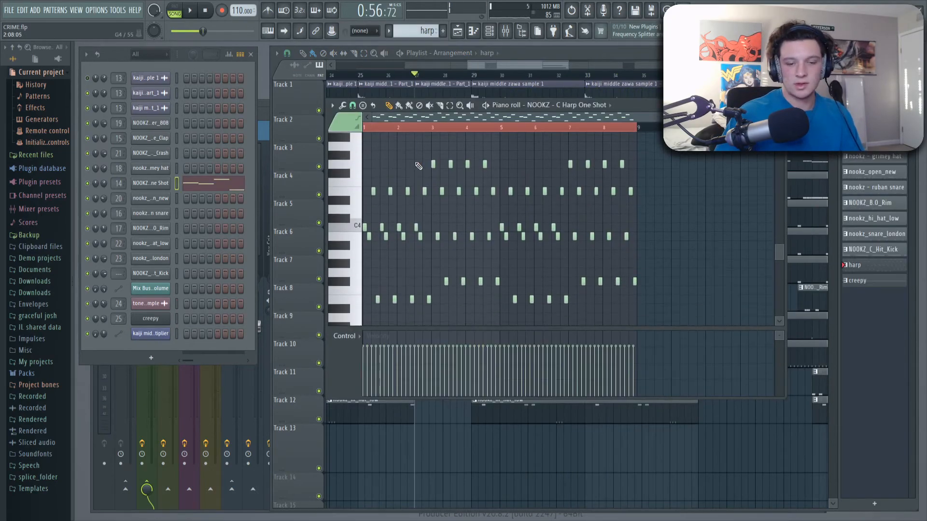
Transpose all notes of the harp pattern down one octave and listen to it from bar 29
key(ctrl+a)
scroll(633, 239, down, 1)
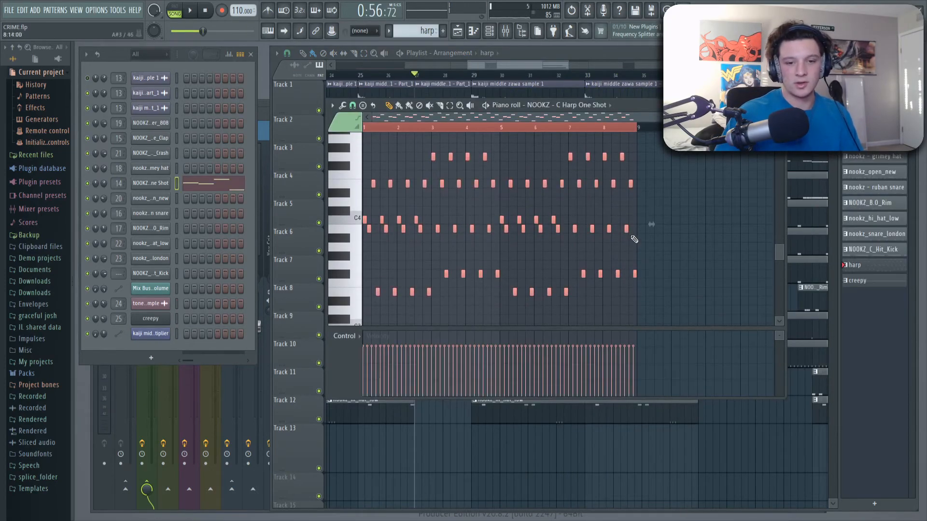
key(ctrl+Down)
key(space)
scroll(479, 77, up, 4)
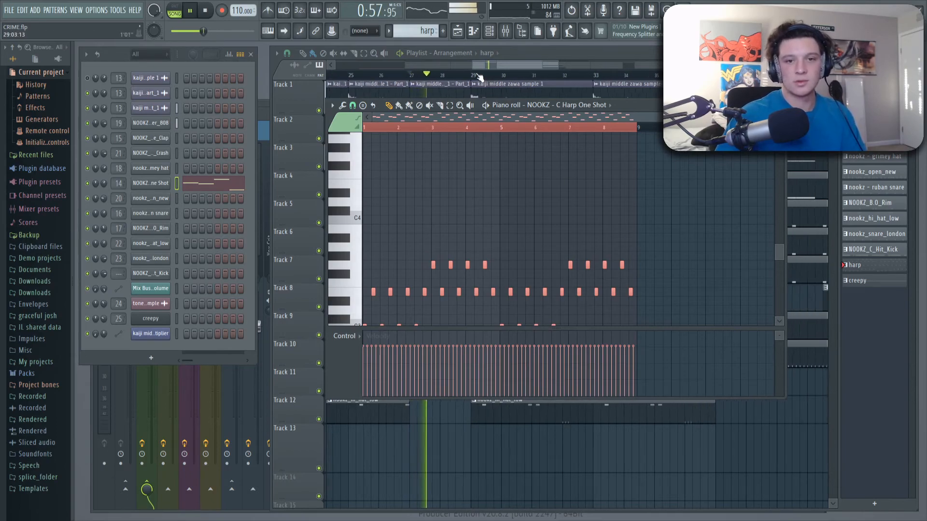
click(507, 67)
double_click(508, 134)
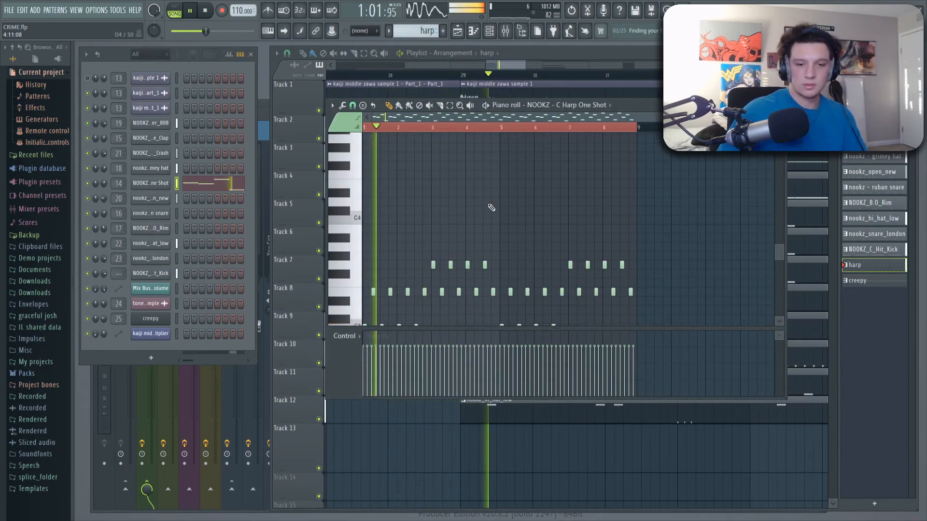
key(Escape)
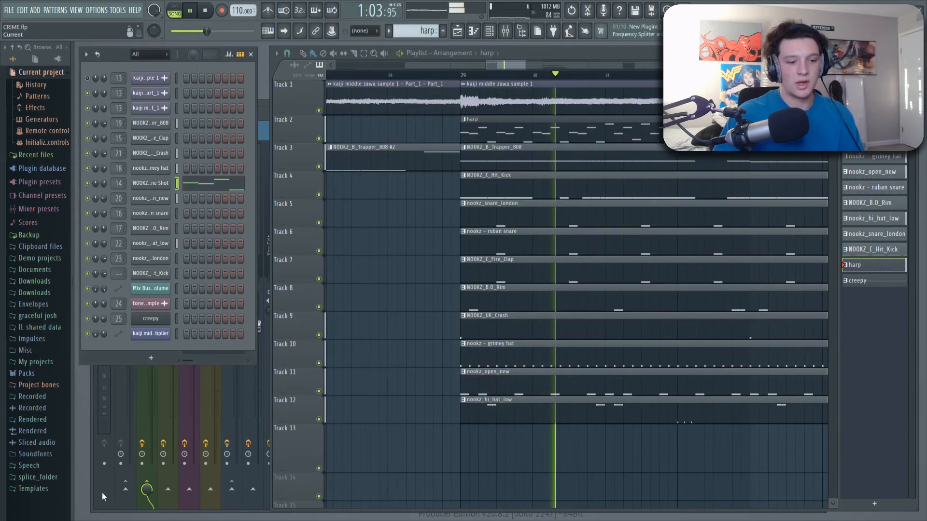
Check the mixer track levels while the harp section plays
click(105, 490)
click(420, 234)
scroll(420, 233, left, 6)
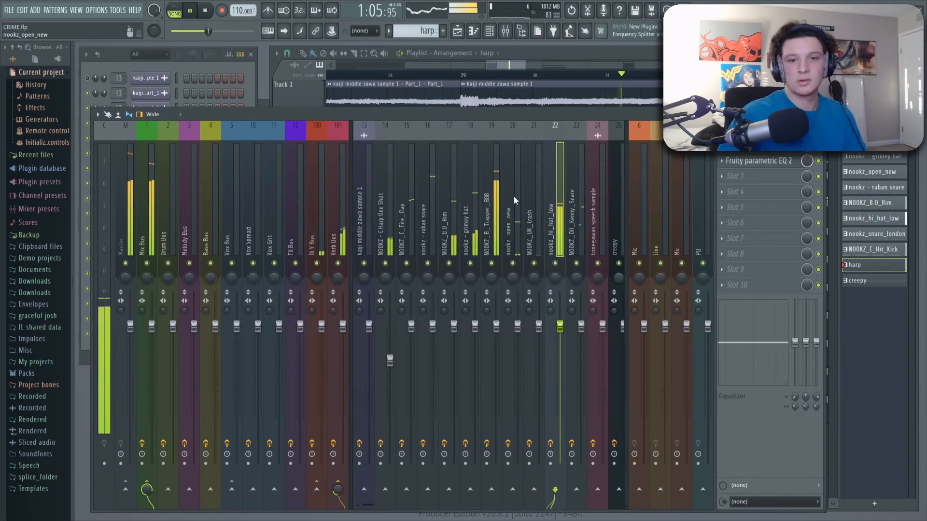
click(491, 95)
scroll(498, 78, down, 8)
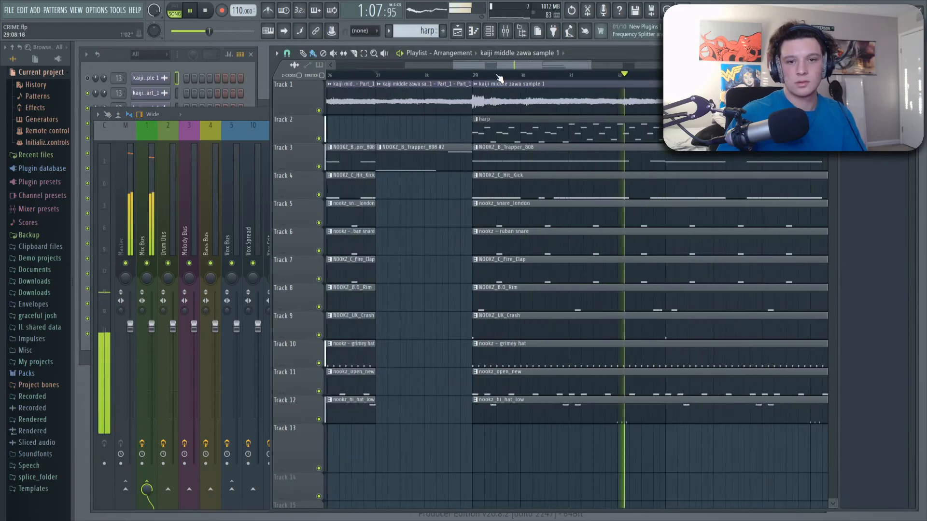
key(space)
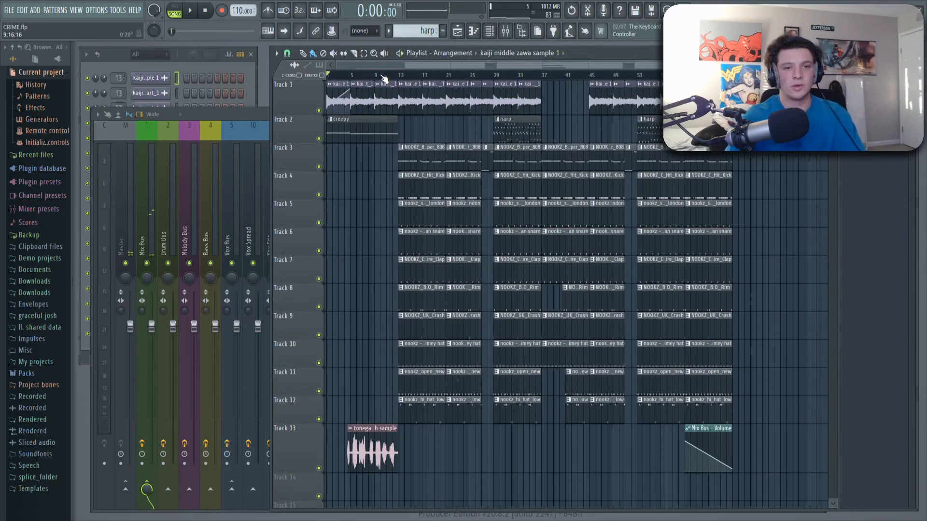
scroll(384, 78, up, 6)
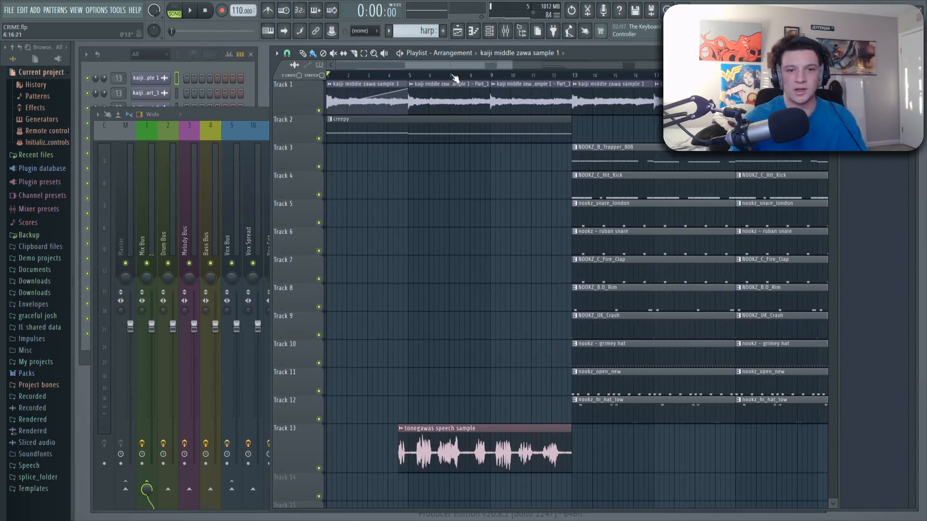
scroll(455, 78, down, 5)
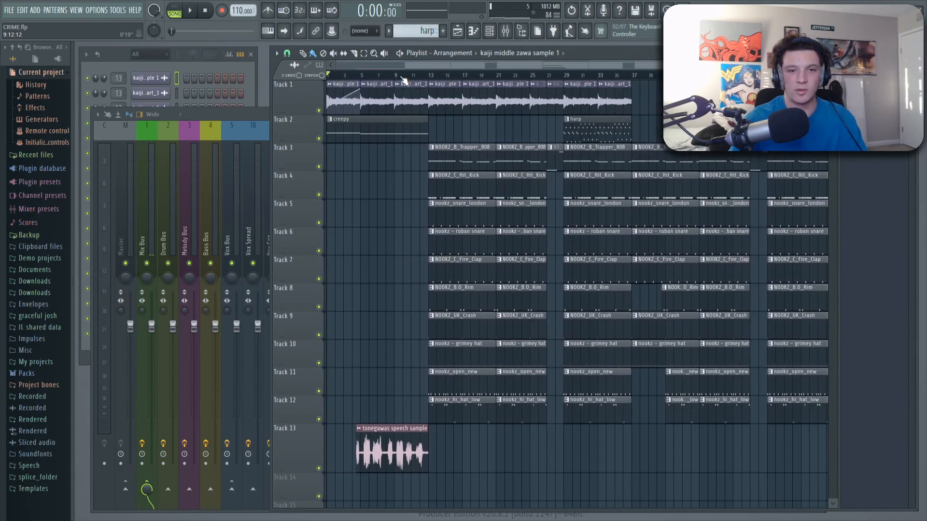
click(412, 77)
scroll(419, 76, up, 4)
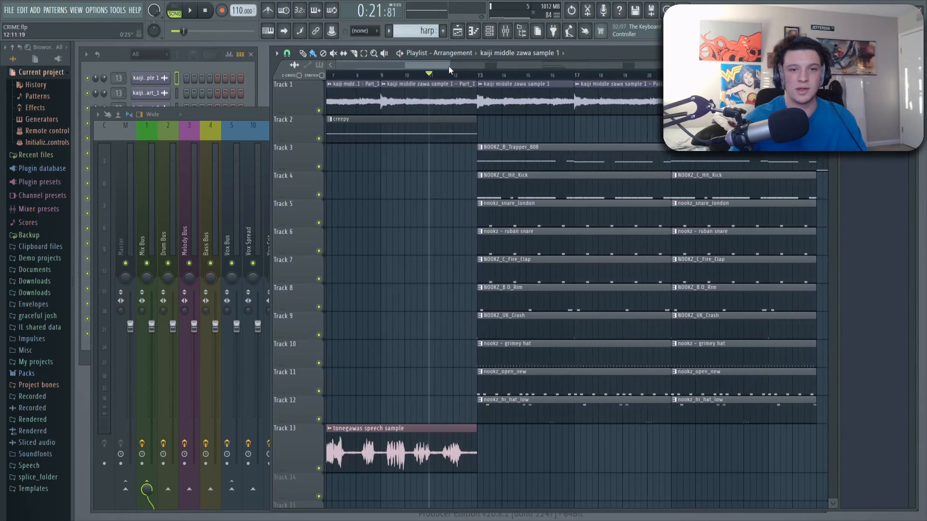
click(9, 10)
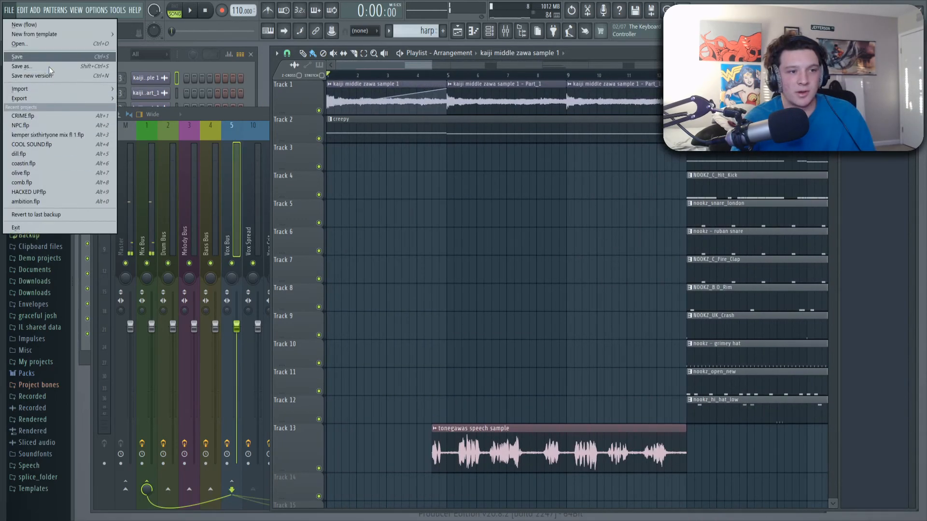
click(406, 196)
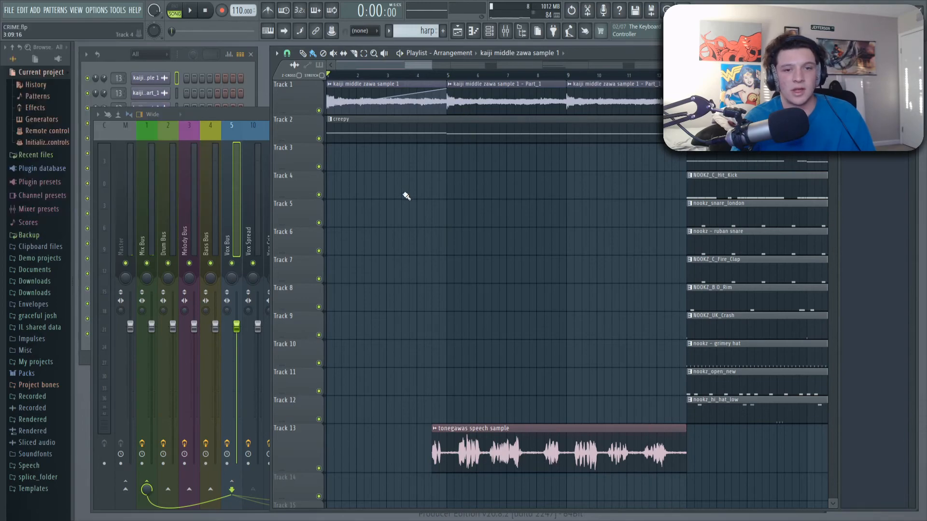
scroll(413, 85, down, 2)
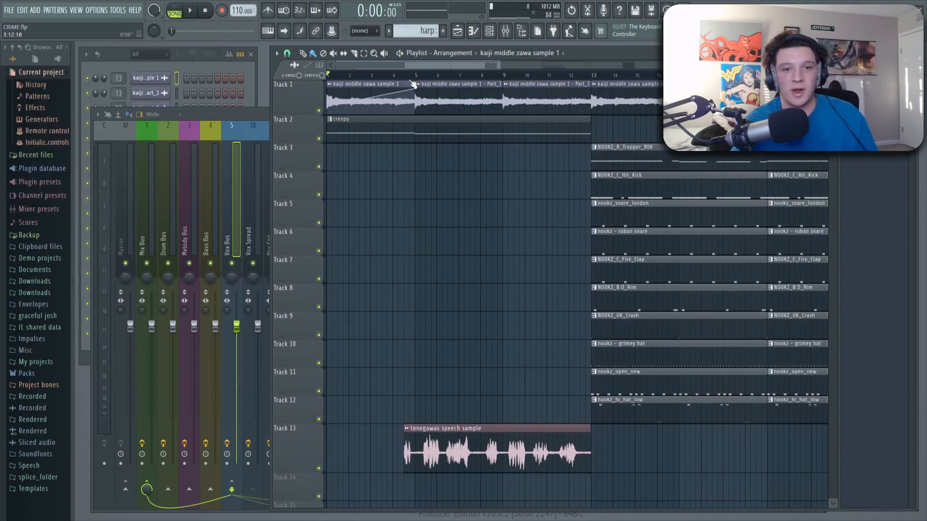